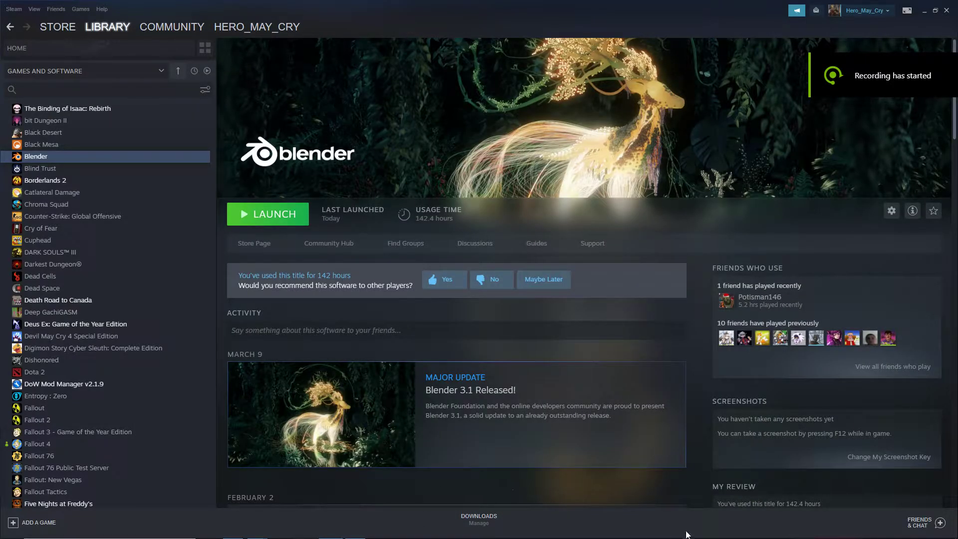
Switch to the browser and read the SRB2 Persona: Multiplayer Demo forum thread, including its download options and battle features.
left_click(232, 528)
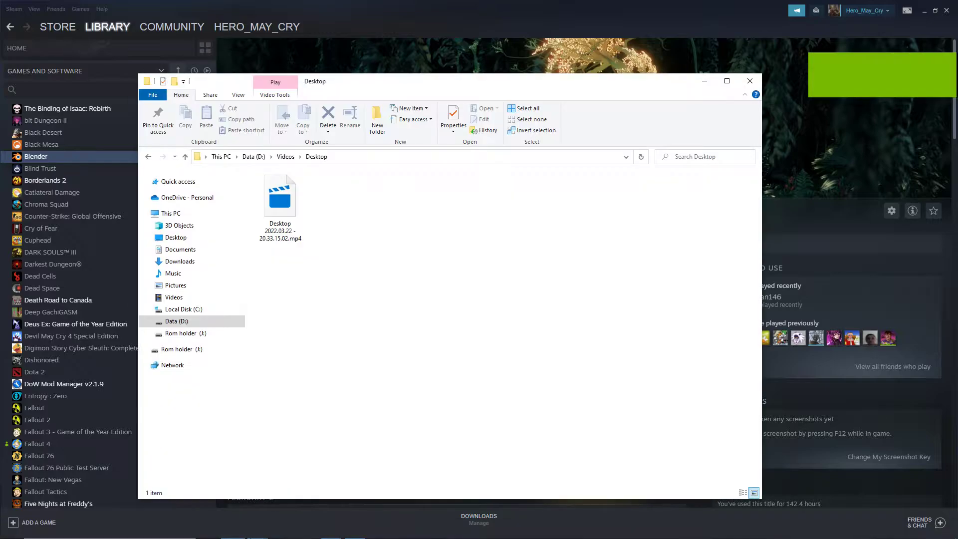
left_click(257, 528)
left_click(274, 503)
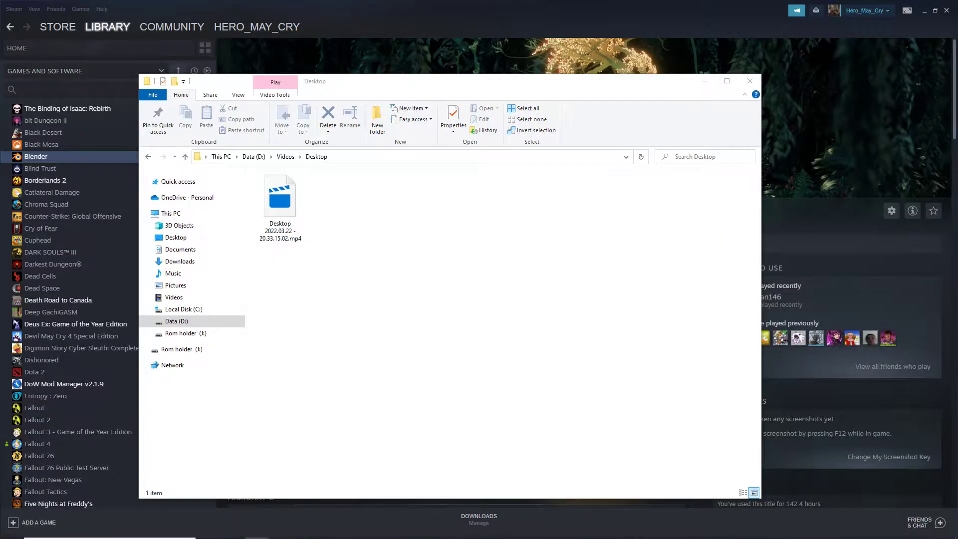
left_click_drag(957, 165, 184, 0)
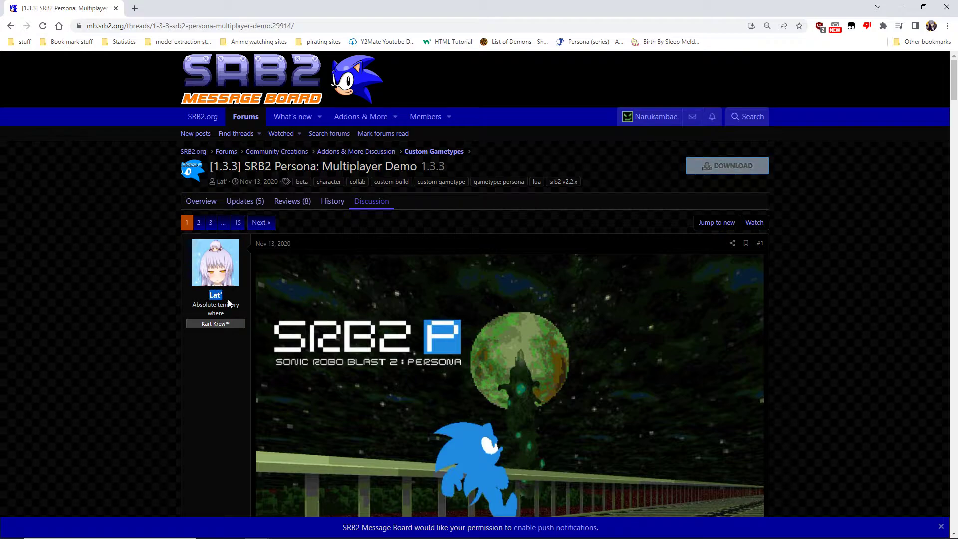
scroll(225, 298, "down", 5)
scroll(227, 302, "down", 7)
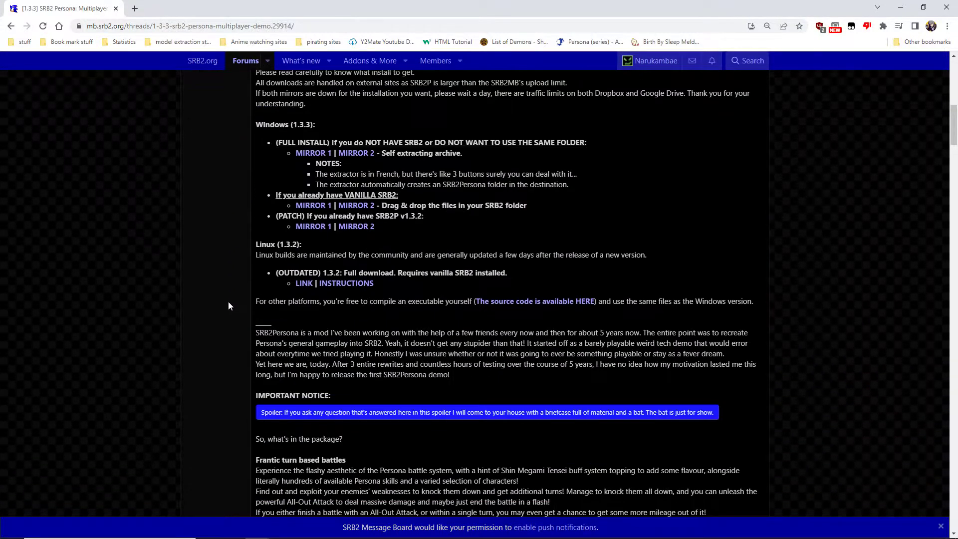
scroll(483, 410, "down", 3)
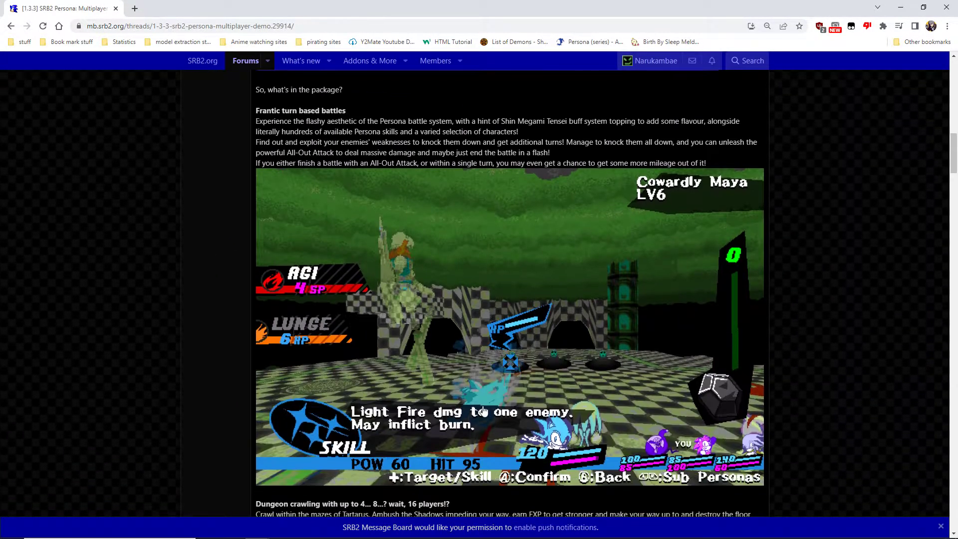
left_click(9, 27)
left_click_drag(148, 5, 957, 255)
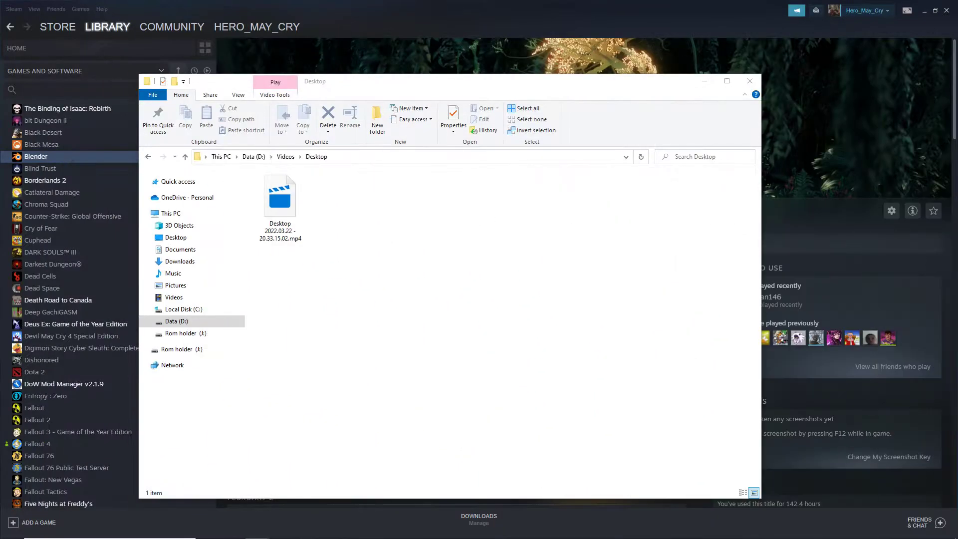
Go to the Sonic Robo Blast 2 Persona game page from the GameBanana home page.
left_click(367, 23)
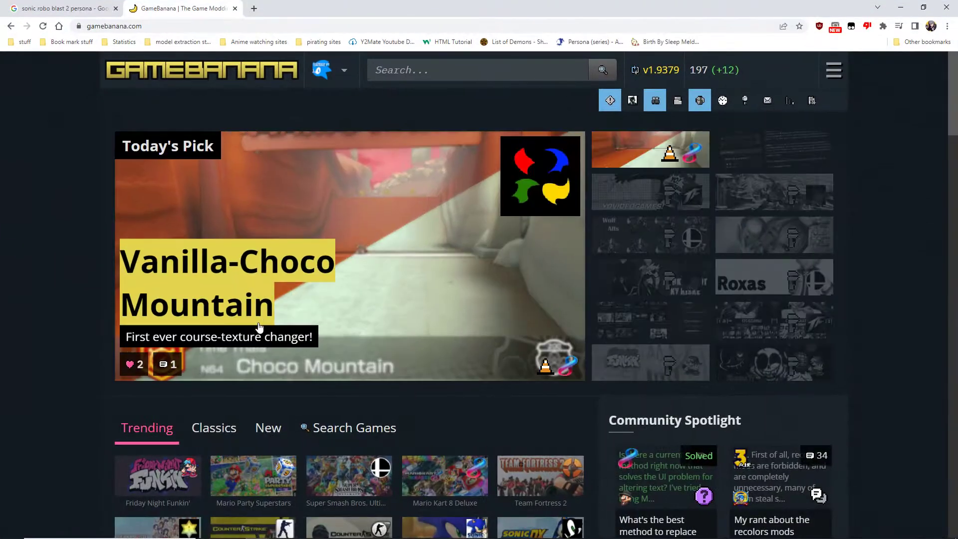
scroll(99, 336, "down", 4)
scroll(85, 312, "down", 5)
scroll(84, 312, "up", 7)
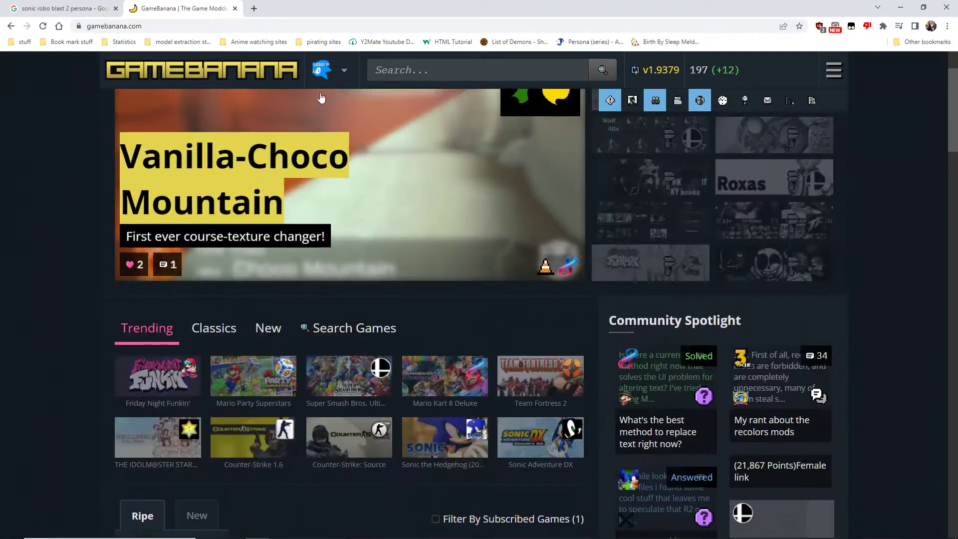
left_click(329, 175)
mouse_move(322, 73)
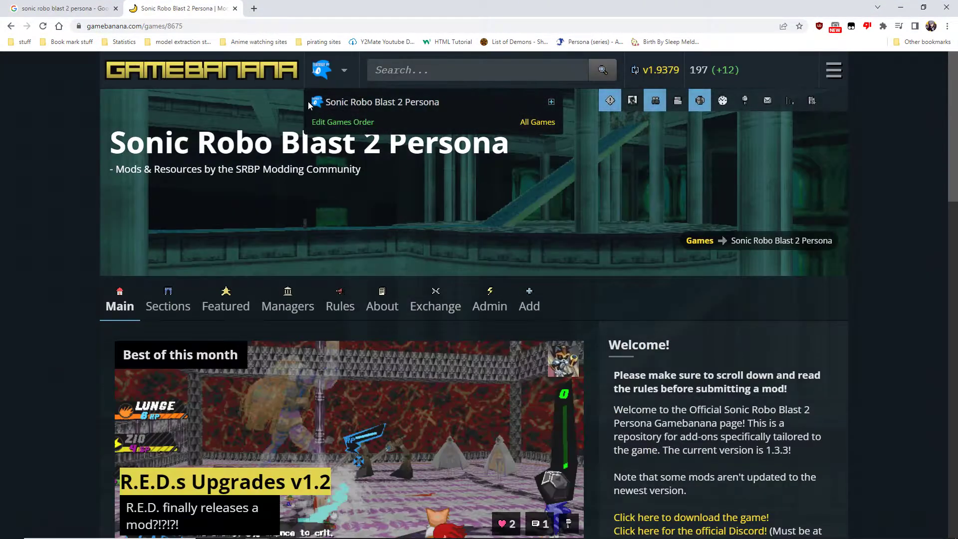
Open The Persona Model Compendium from the game's list of submissions.
scroll(91, 328, "down", 8)
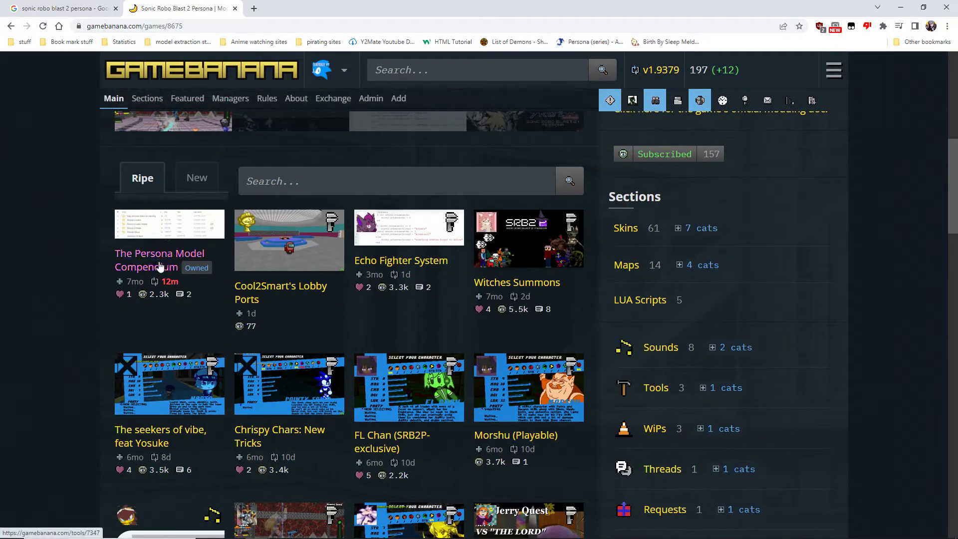
left_click_drag(103, 251, 159, 260)
left_click(169, 267)
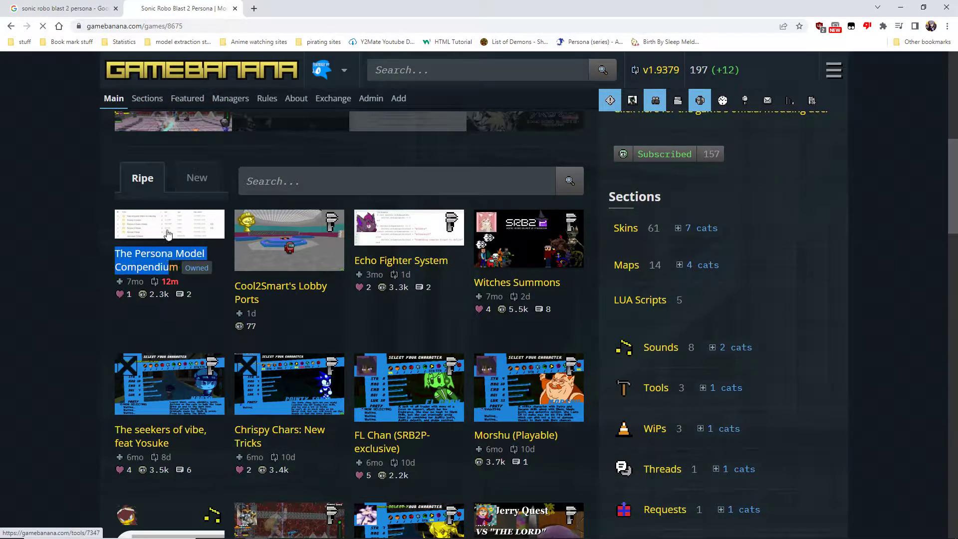
Open the MEGA link to the Persona compendium from the submission's description.
scroll(299, 314, "down", 3)
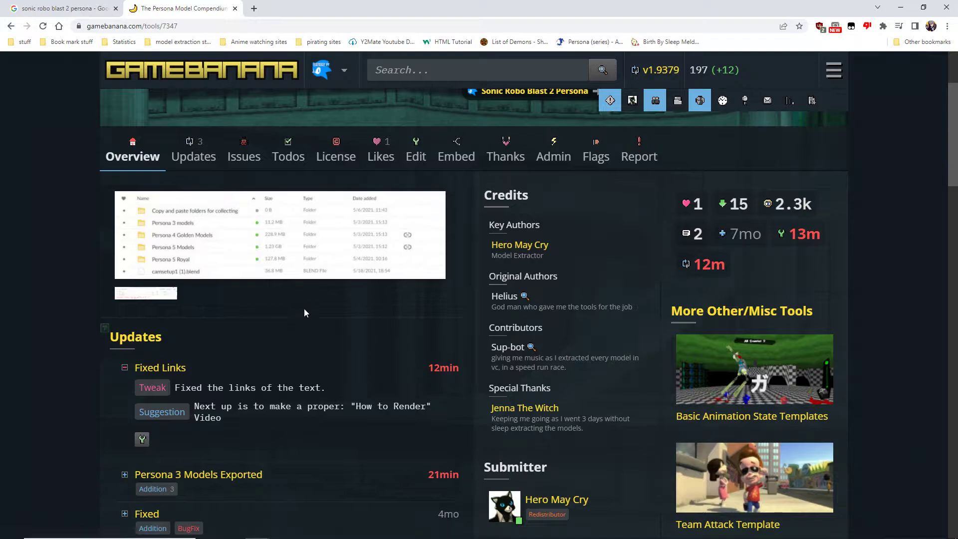
scroll(311, 305, "down", 3)
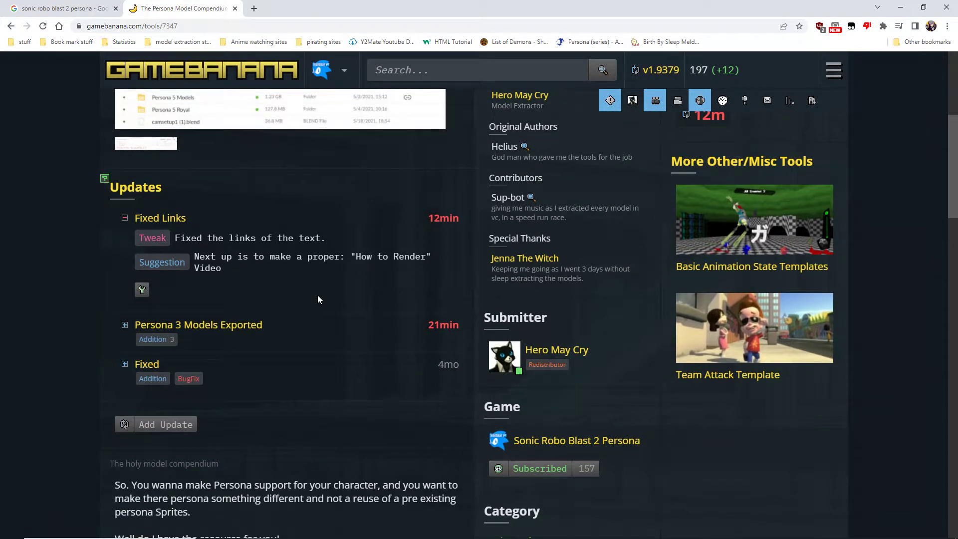
scroll(317, 297, "down", 6)
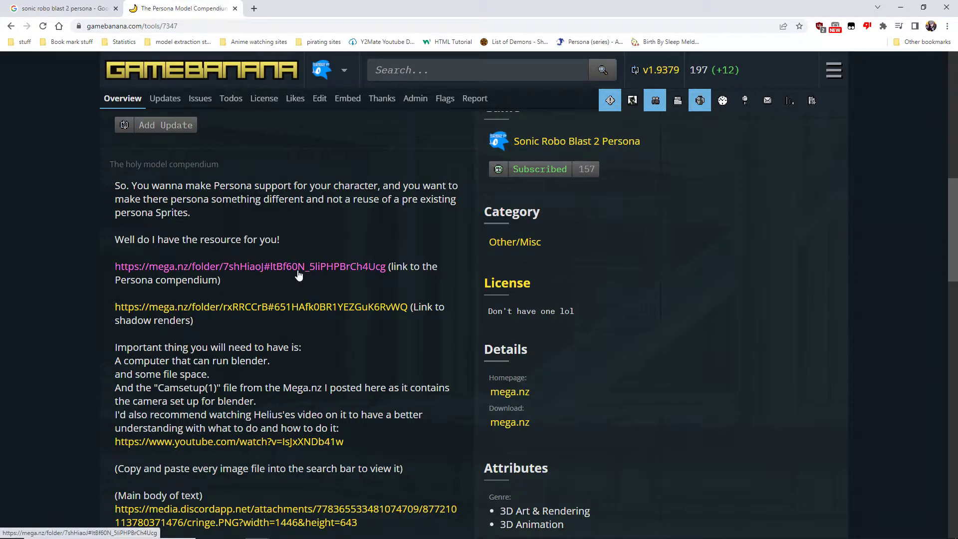
left_click_drag(114, 267, 293, 267)
left_click(277, 250)
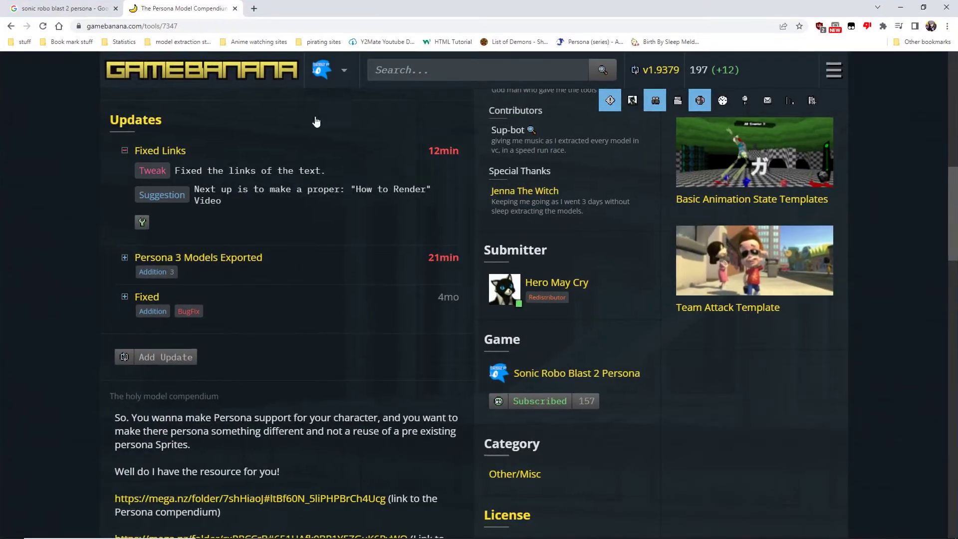
scroll(316, 121, "down", 7)
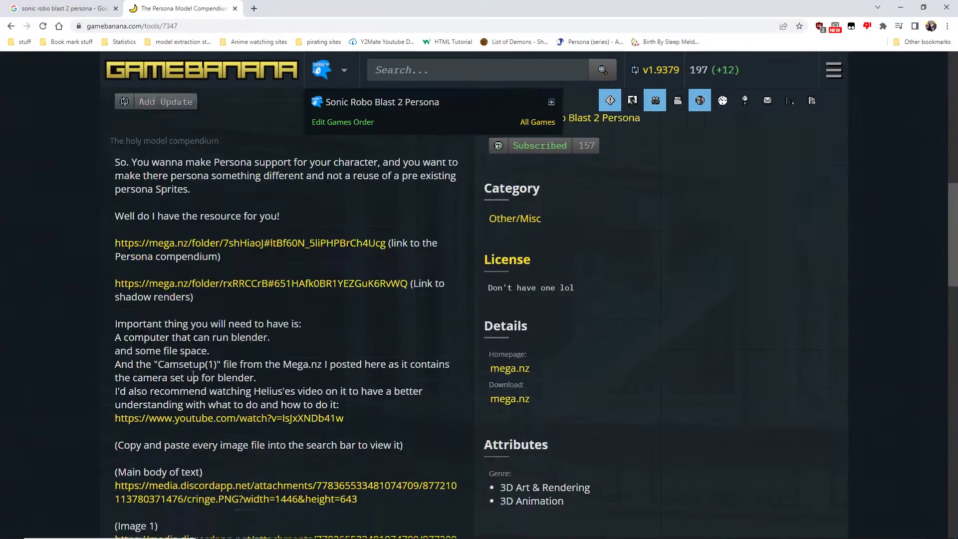
scroll(215, 259, "up", 1)
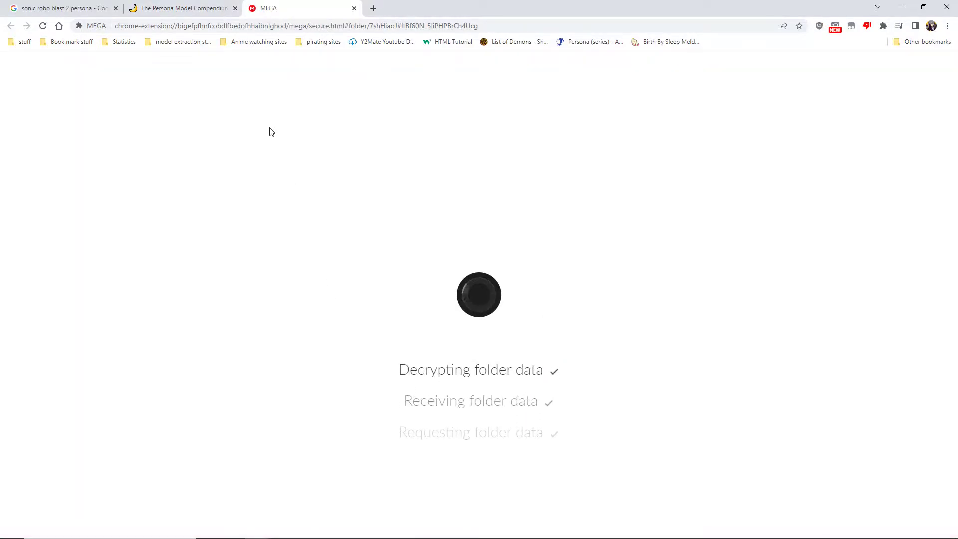
left_click_drag(277, 281, 288, 137)
Download camsetup1 (1).blend from the Persona Compendium folder and place it in Folder on the Data (D:) drive.
left_click(339, 298)
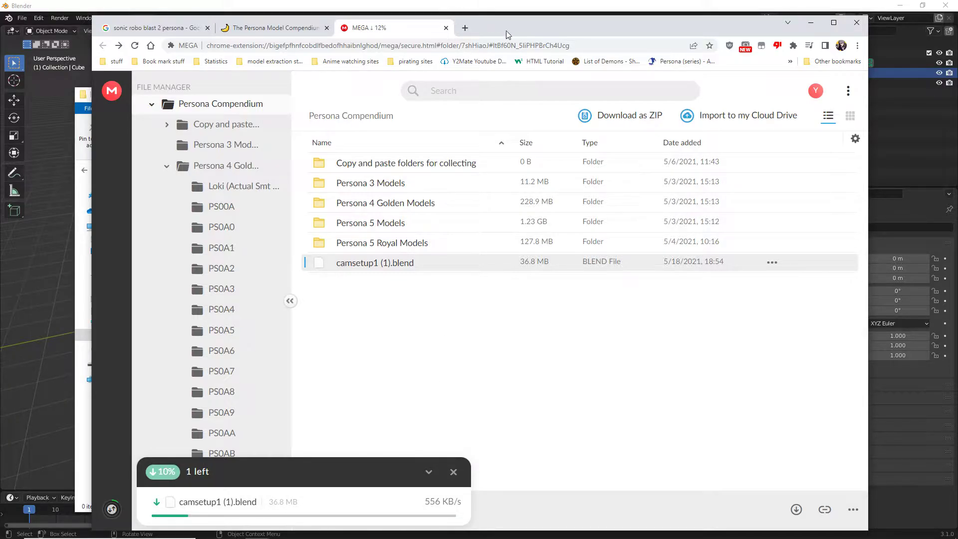
left_click_drag(507, 34, 564, 34)
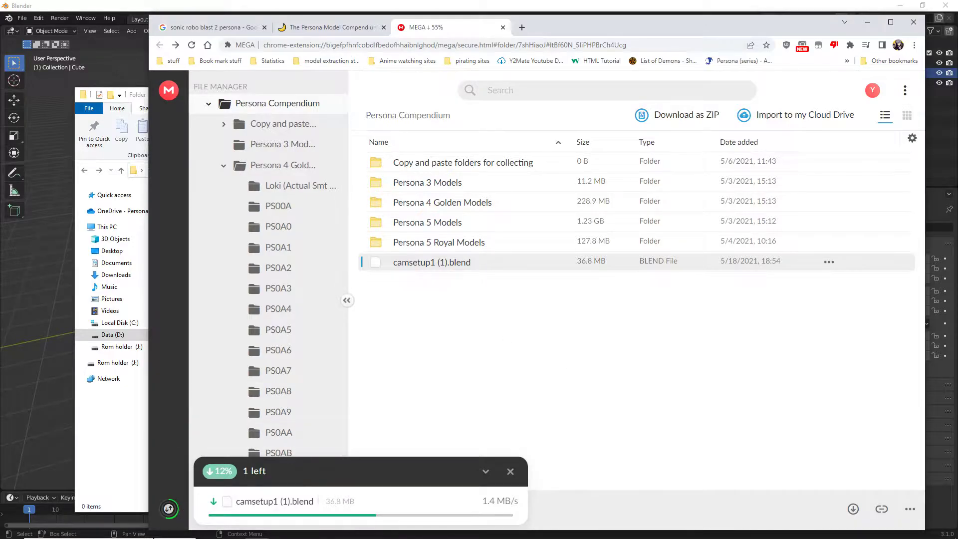
left_click_drag(148, 528, 358, 460)
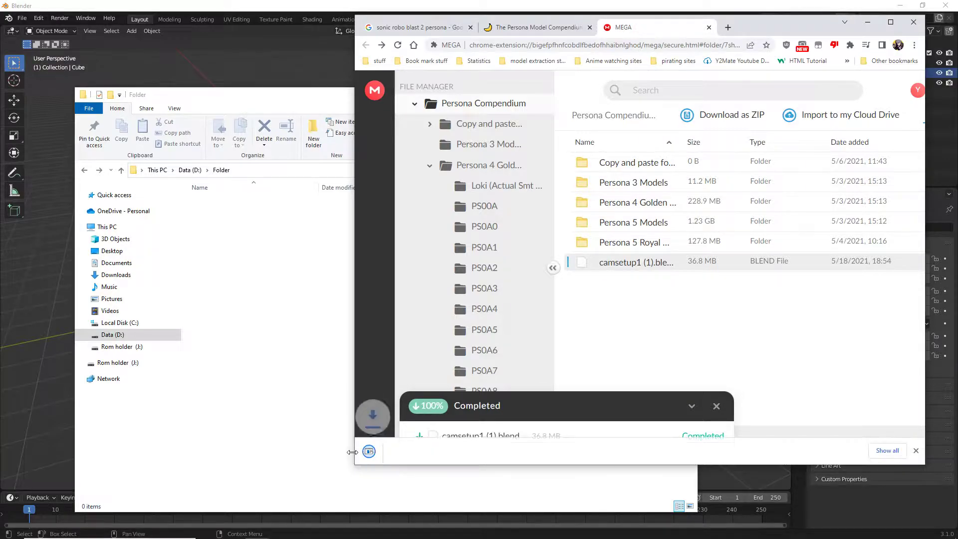
left_click_drag(379, 450, 319, 276)
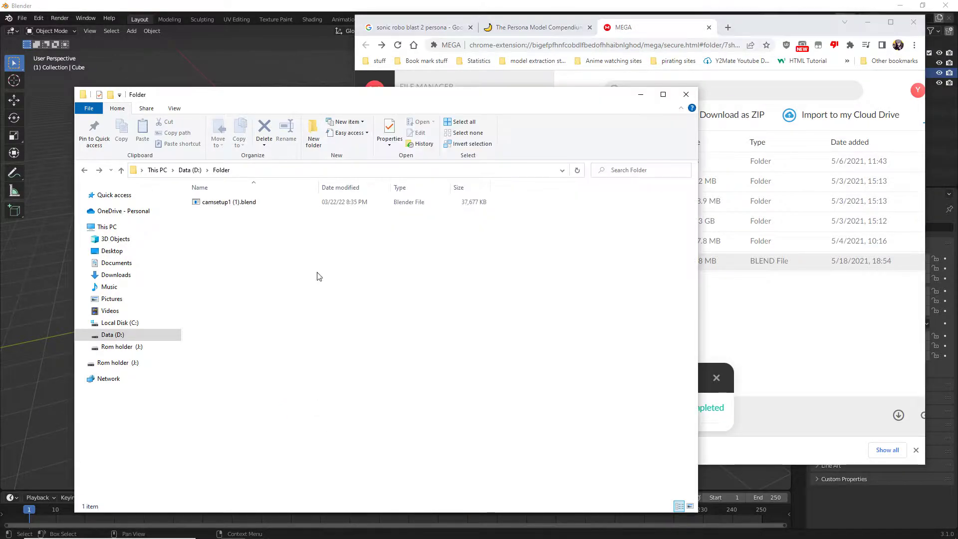
Open the downloaded camsetup1 (1).blend file from the folder in Blender.
left_click_drag(319, 95, 590, 98)
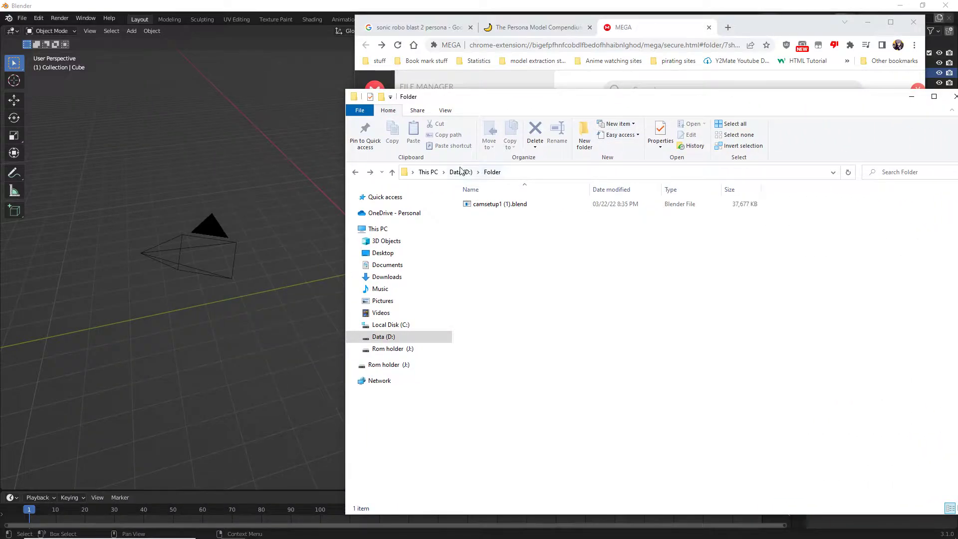
left_click_drag(500, 204, 174, 350)
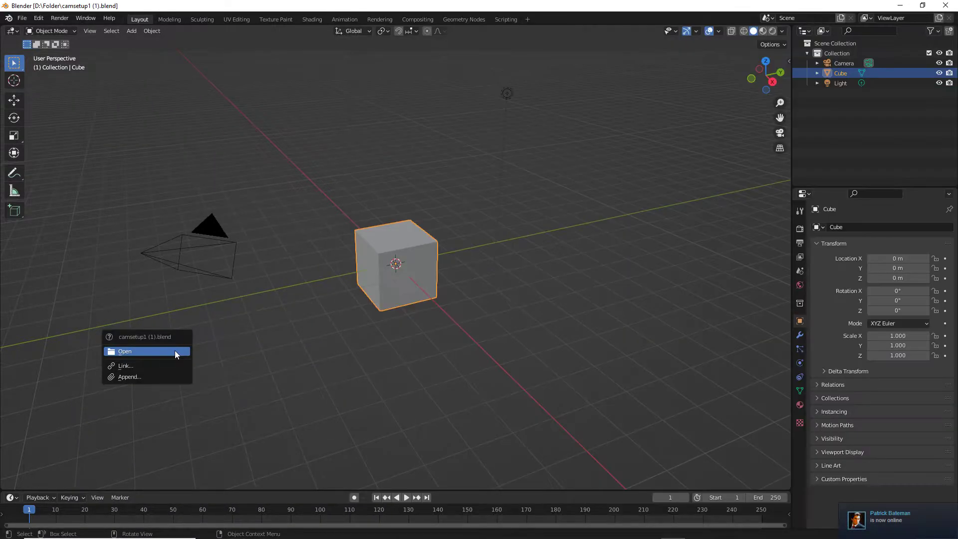
left_click(175, 350)
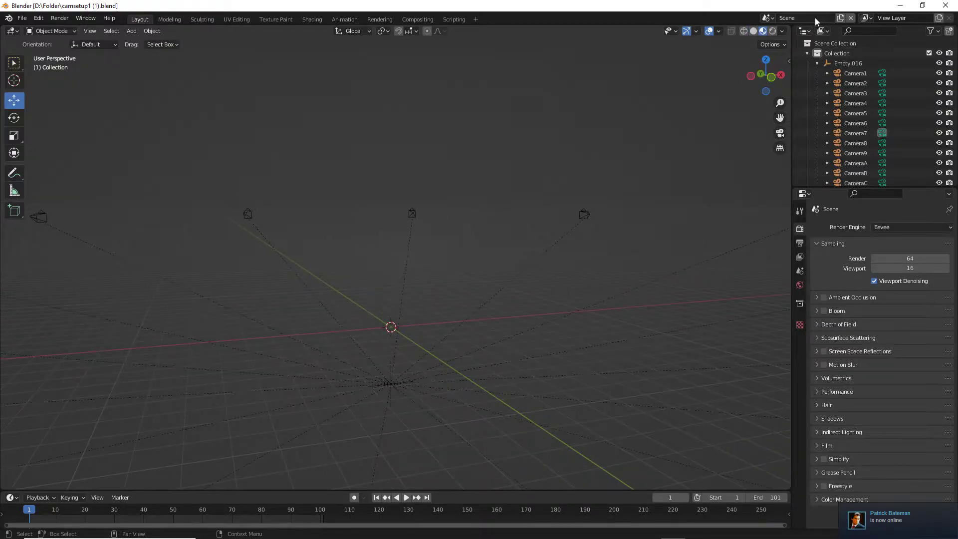
Make Camera1 the active camera and view the scene through it.
left_click(768, 19)
left_click(768, 19)
scroll(516, 328, "up", 3)
middle_click_drag(517, 333, 458, 299)
left_click(868, 73)
left_click(779, 132)
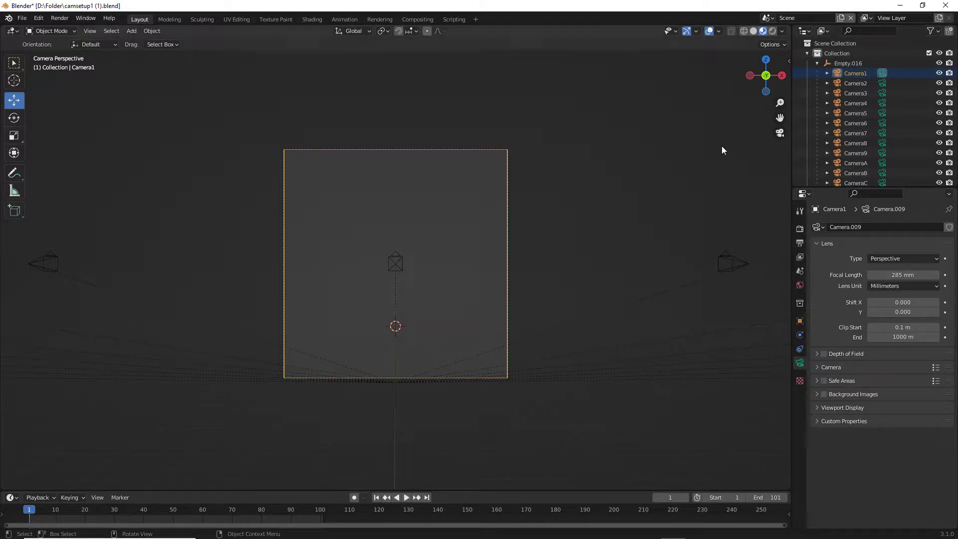
Preview the scene through Camera2, Camera3, Camera4, Camera5 and Camera6 in turn.
left_click(879, 83)
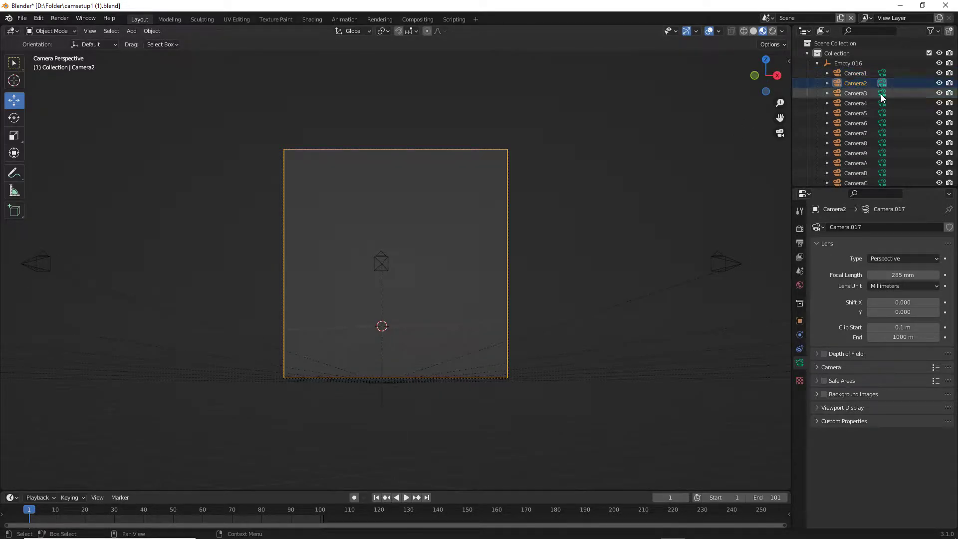
left_click(881, 94)
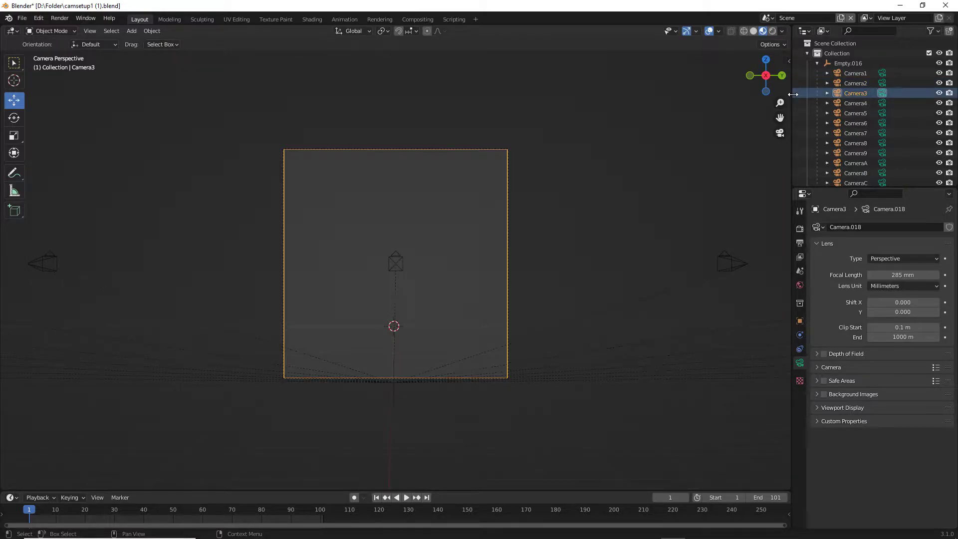
left_click(881, 104)
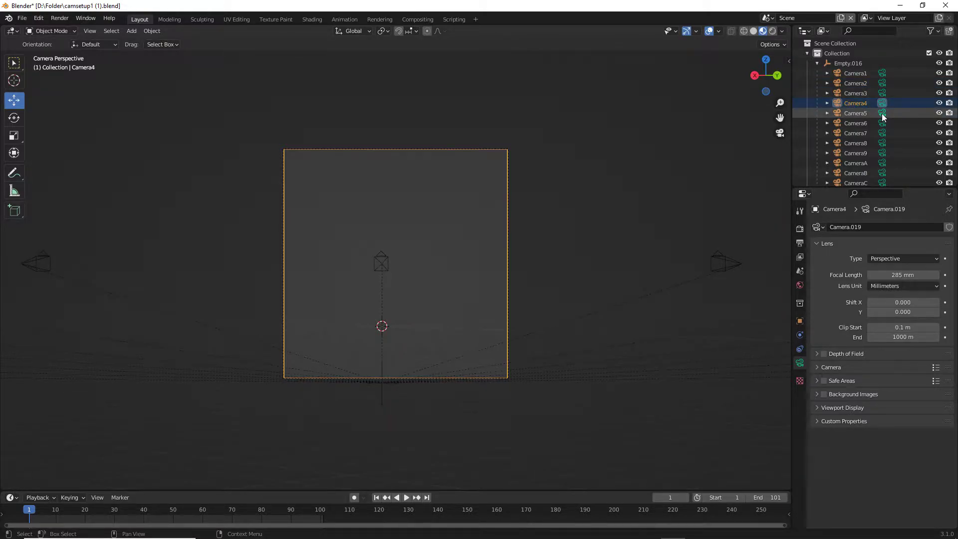
left_click(882, 112)
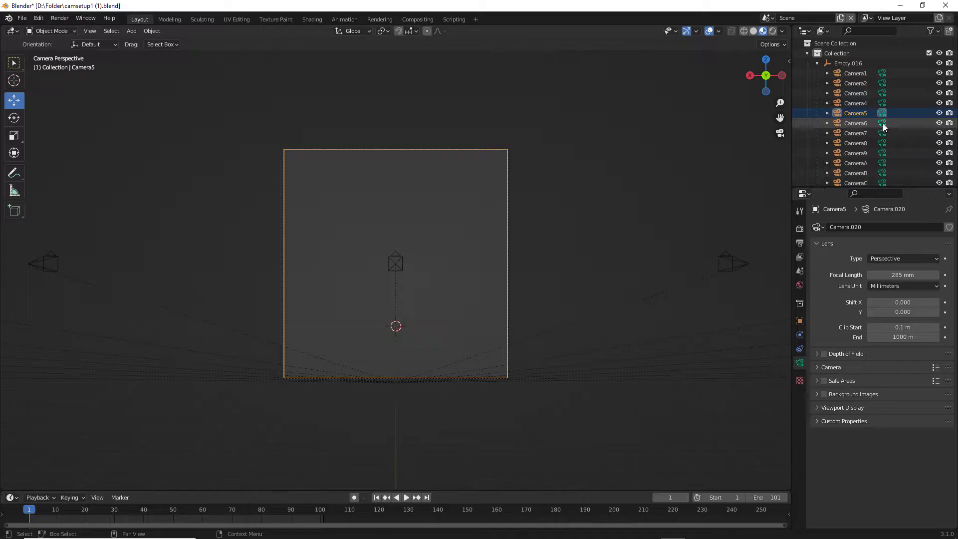
left_click(882, 122)
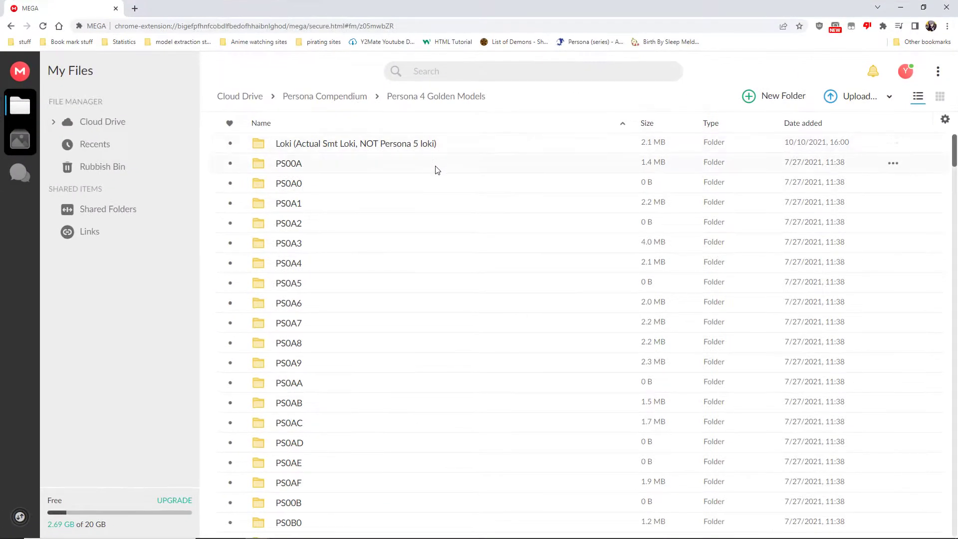
Switch to MEGA in the browser and look through the folders inside Persona 4 Golden Models.
mouse_move(444, 6)
left_mouse_down()
mouse_move(444, 53)
mouse_move(443, 23)
mouse_move(452, 22)
left_mouse_up()
scroll(451, 234, "down", 6)
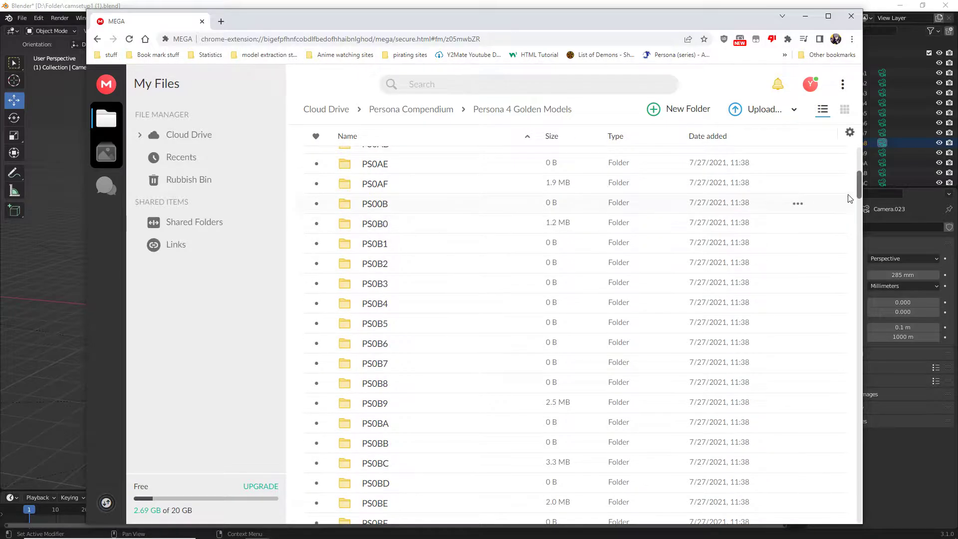
left_click_drag(858, 196, 857, 264)
Browse the archives in the Persona 3 Models folder and return to the Persona Compendium folder.
left_click(420, 110)
left_click(401, 176)
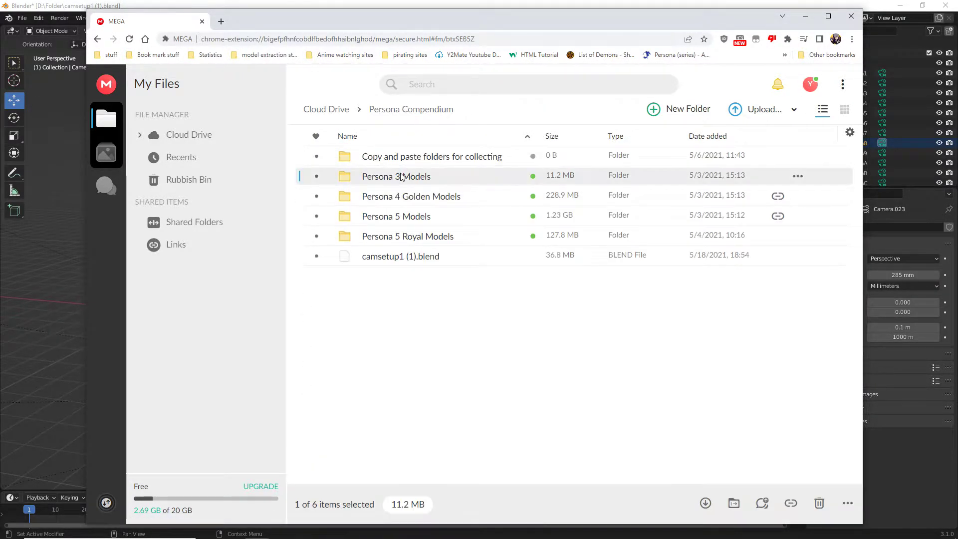
double_click(479, 183)
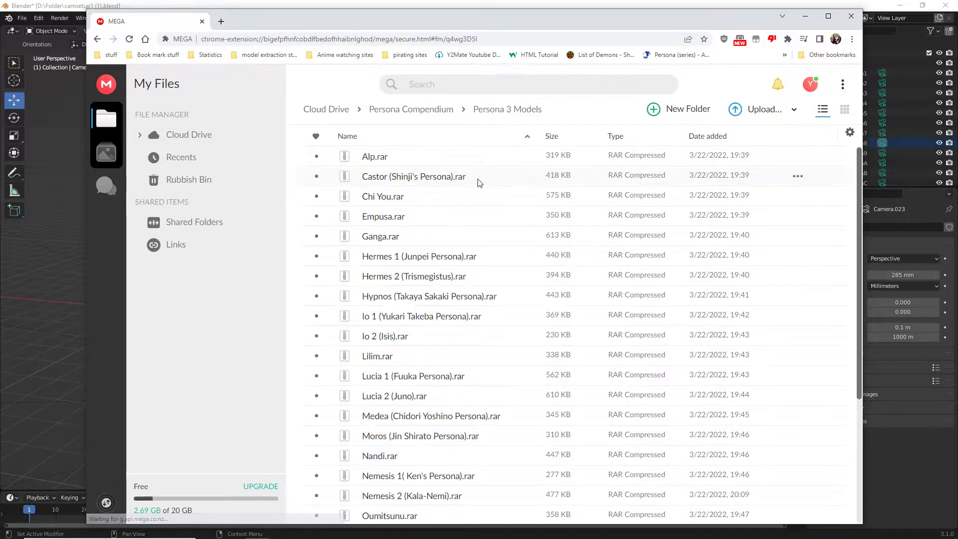
scroll(478, 185, "down", 3)
scroll(485, 207, "up", 3)
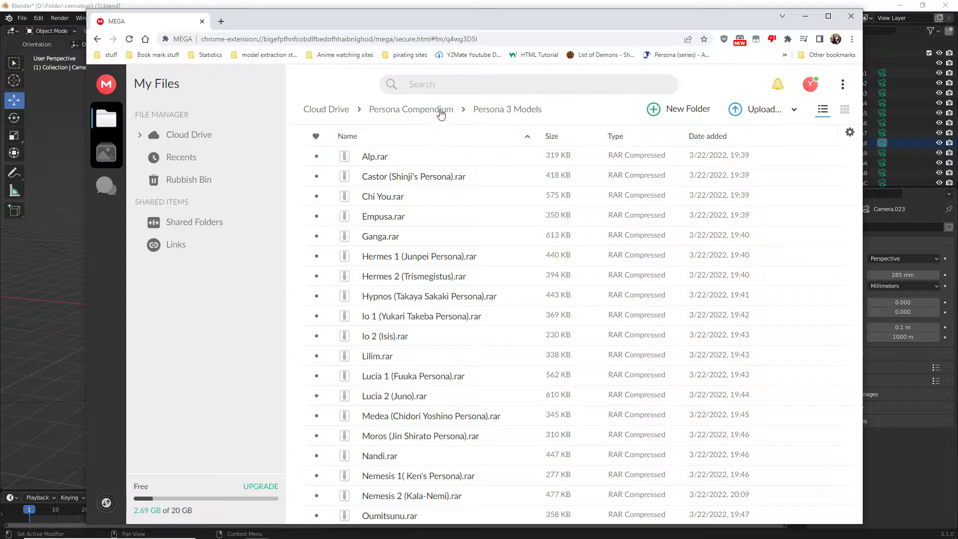
scroll(414, 165, "down", 3)
left_click(403, 110)
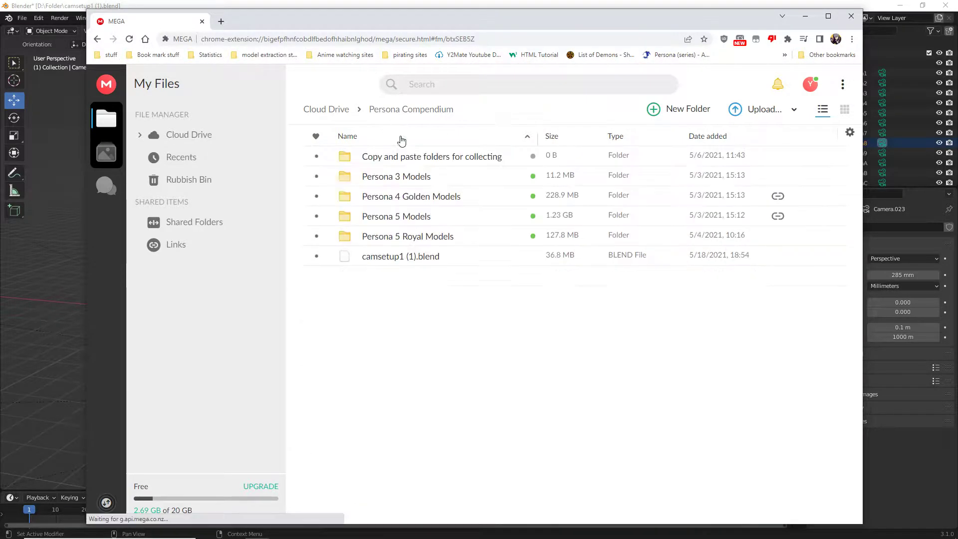
Look through the archives in the Persona 5 Models folder and return to the Persona Compendium folder.
double_click(427, 218)
scroll(431, 249, "down", 10)
scroll(434, 274, "down", 20)
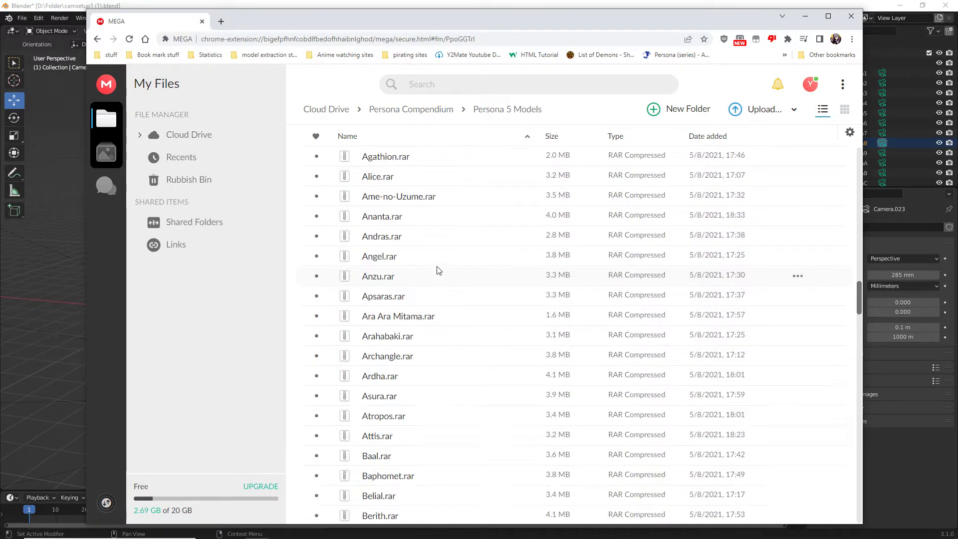
scroll(436, 280, "down", 20)
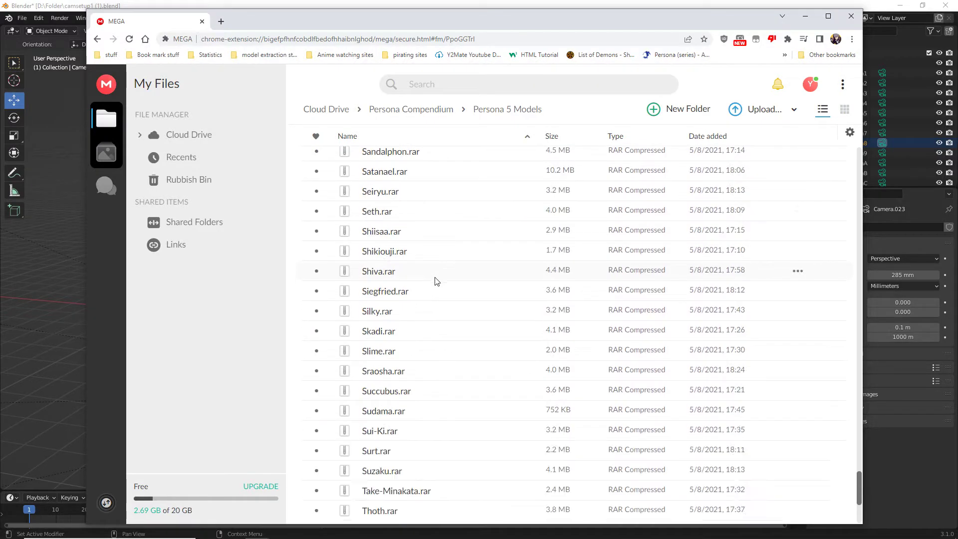
scroll(431, 224, "up", 10)
scroll(430, 215, "up", 5)
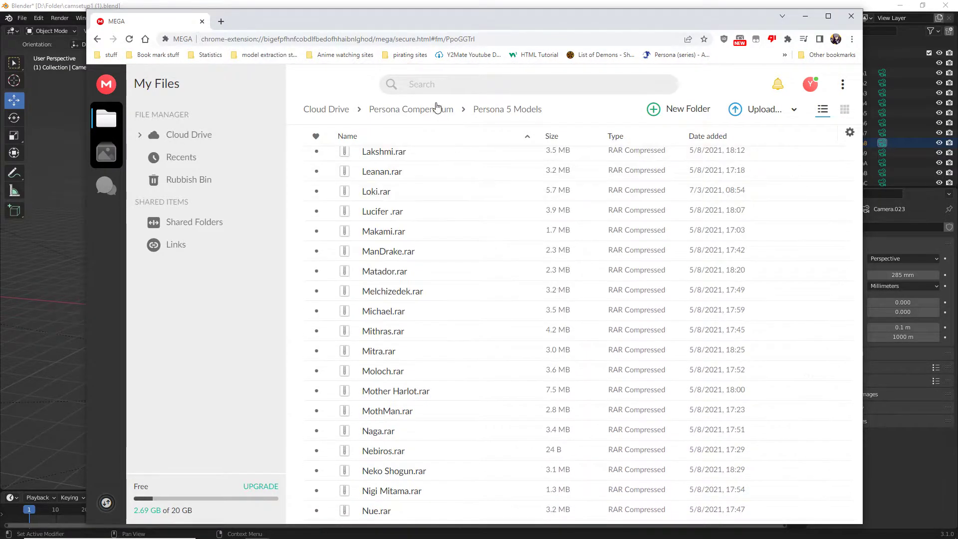
left_click(433, 109)
mouse_move(425, 16)
left_mouse_down()
mouse_move(427, 32)
mouse_move(427, 17)
left_mouse_up()
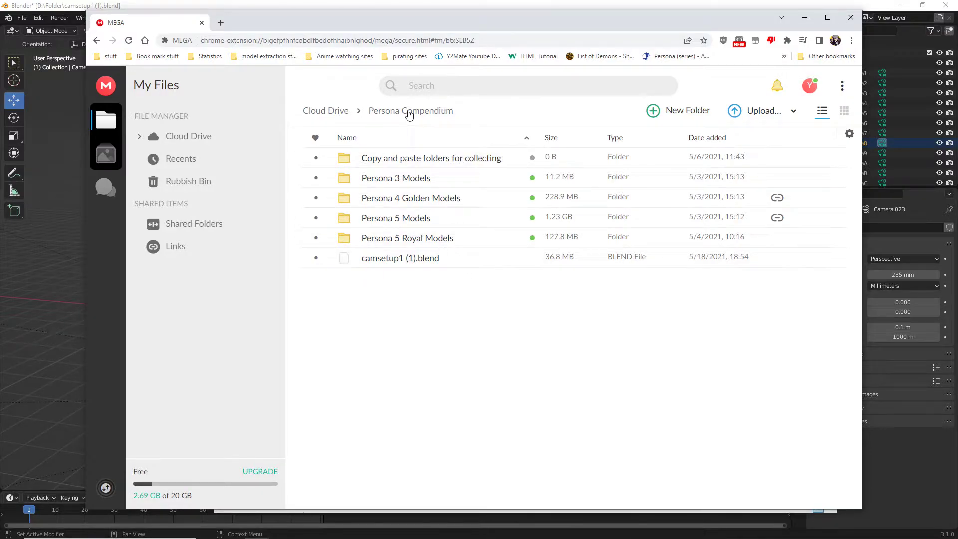
Open the Persona 4 Golden Models folder and look through its PS-coded subfolders.
left_click(436, 202)
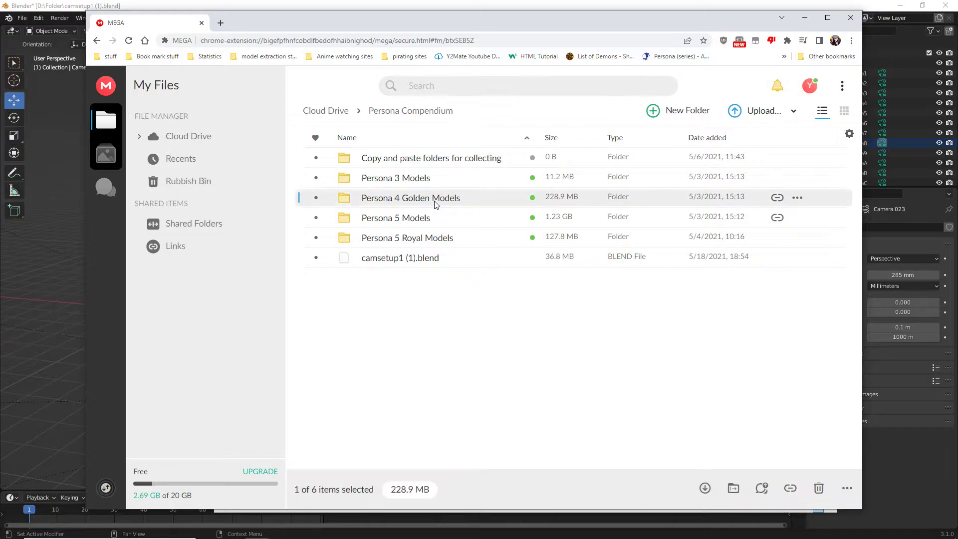
double_click(435, 202)
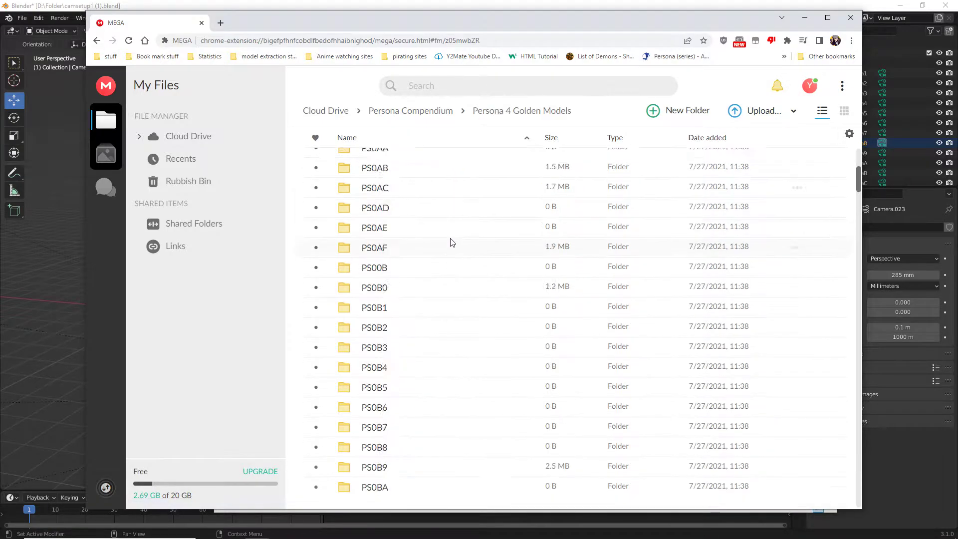
scroll(447, 242, "down", 15)
scroll(443, 230, "down", 10)
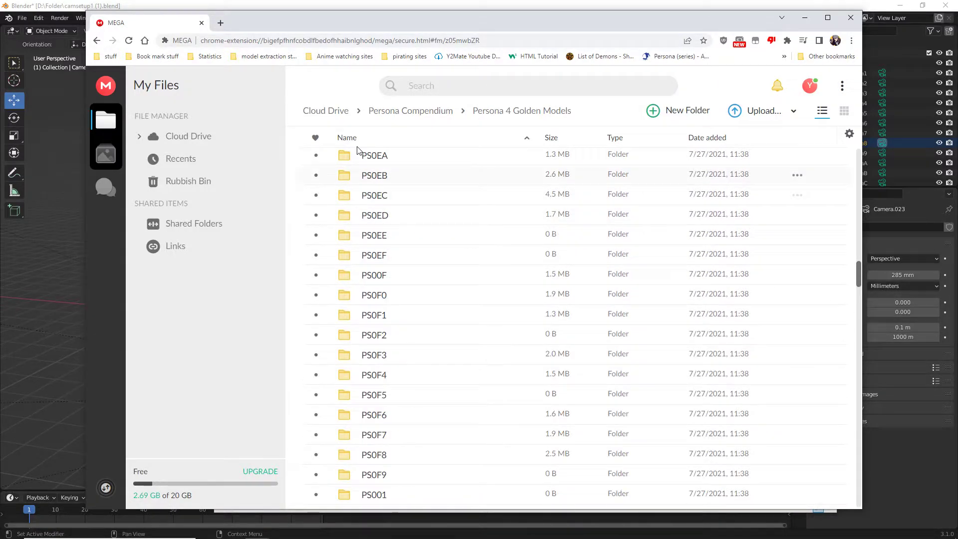
Open the Amicitia Wiki in a new browser tab and read through its Persona 4 Golden data.cpk/model/persona file list.
left_click(221, 23)
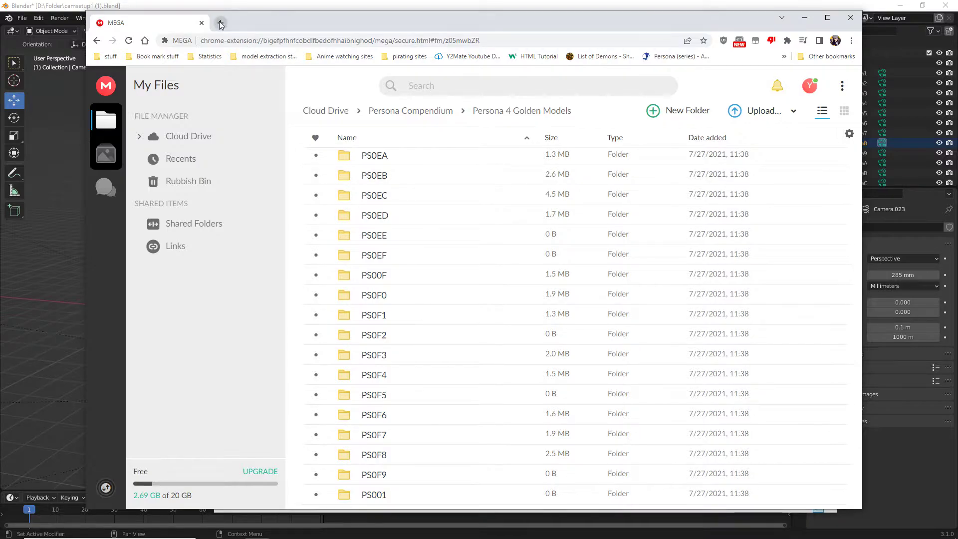
left_click(648, 56)
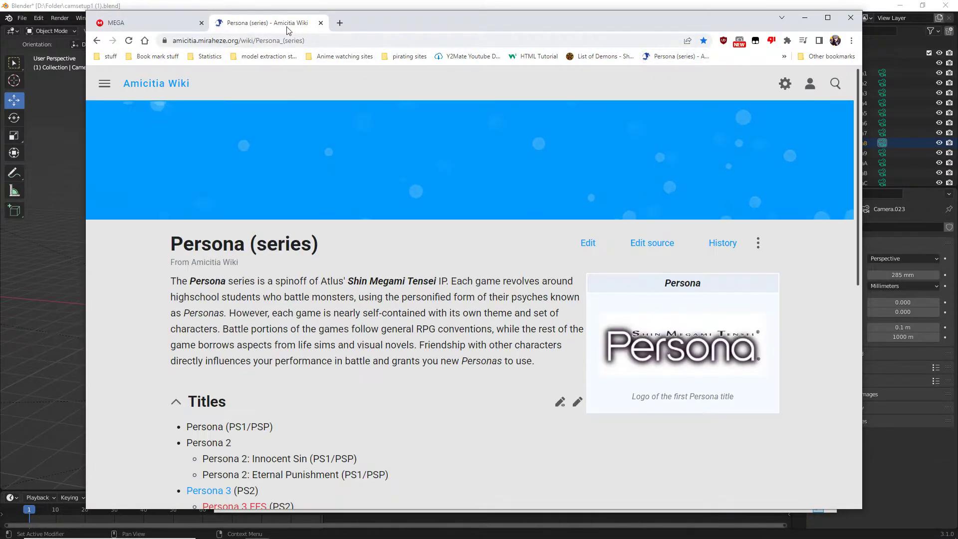
scroll(396, 261, "down", 8)
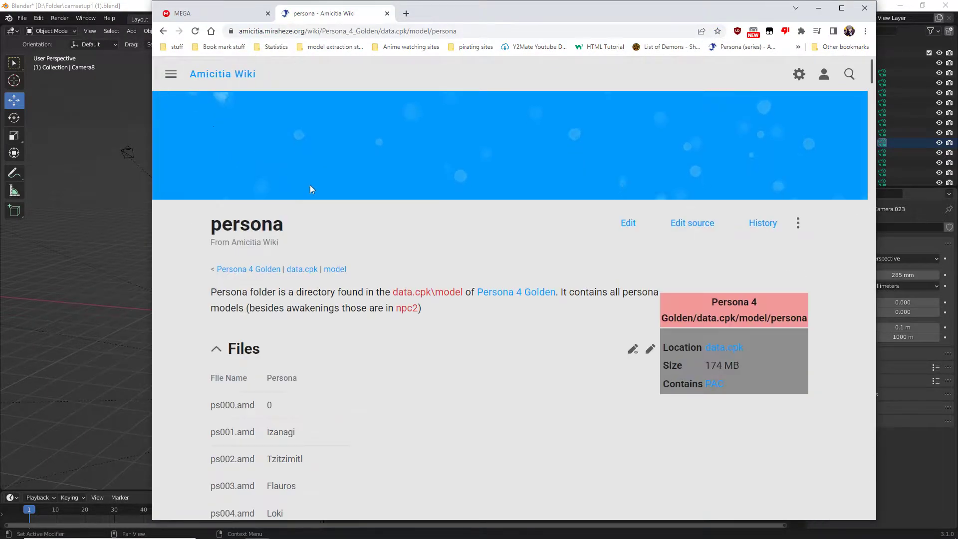
scroll(367, 250, "down", 7)
scroll(371, 253, "down", 20)
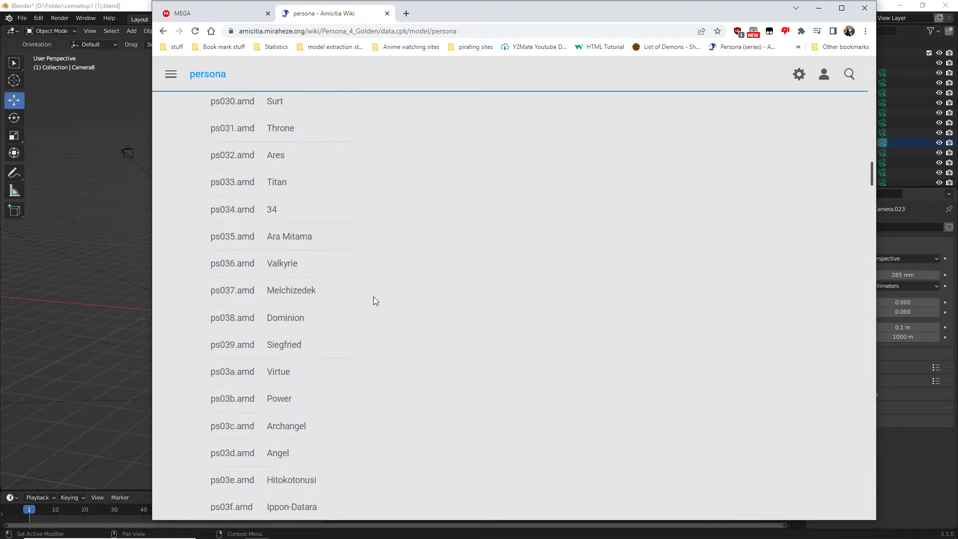
scroll(379, 294, "up", 18)
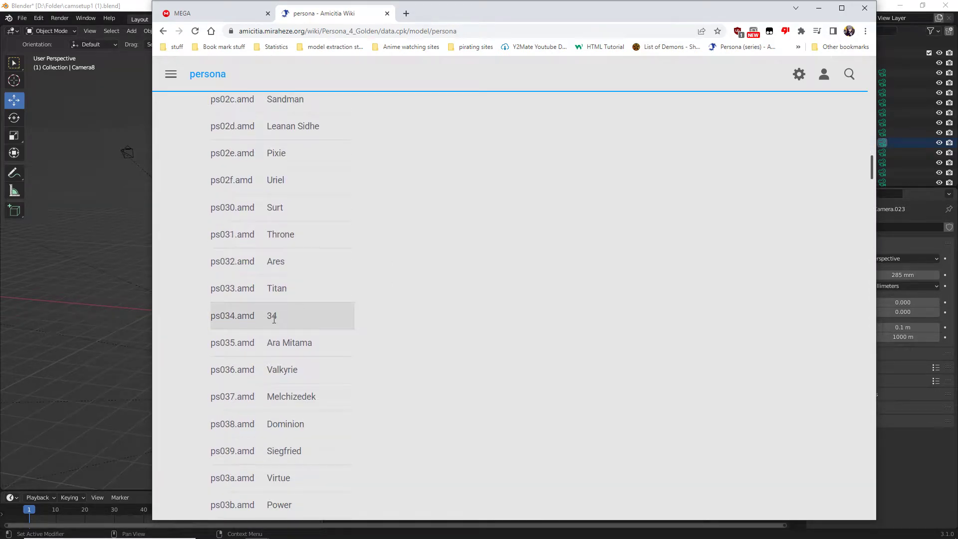
scroll(274, 319, "down", 7)
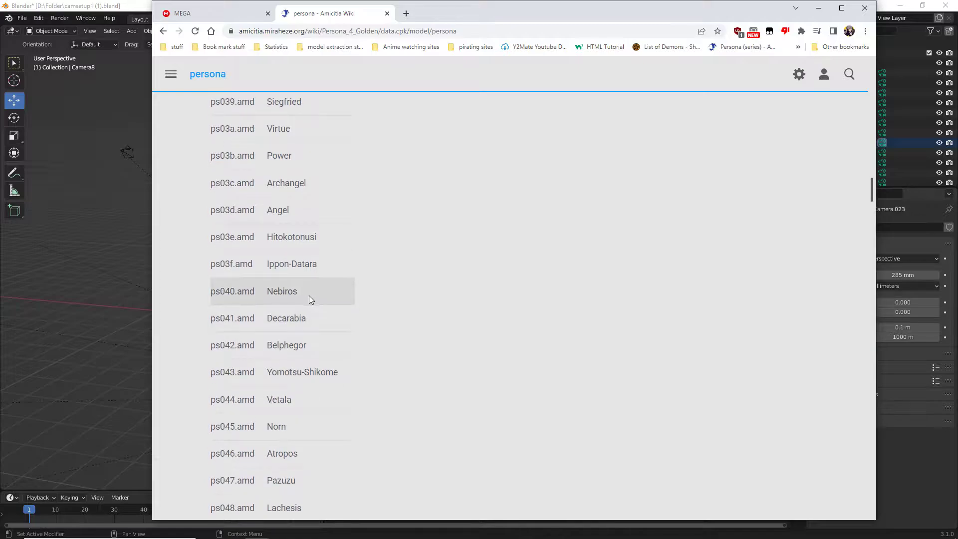
scroll(310, 279, "down", 20)
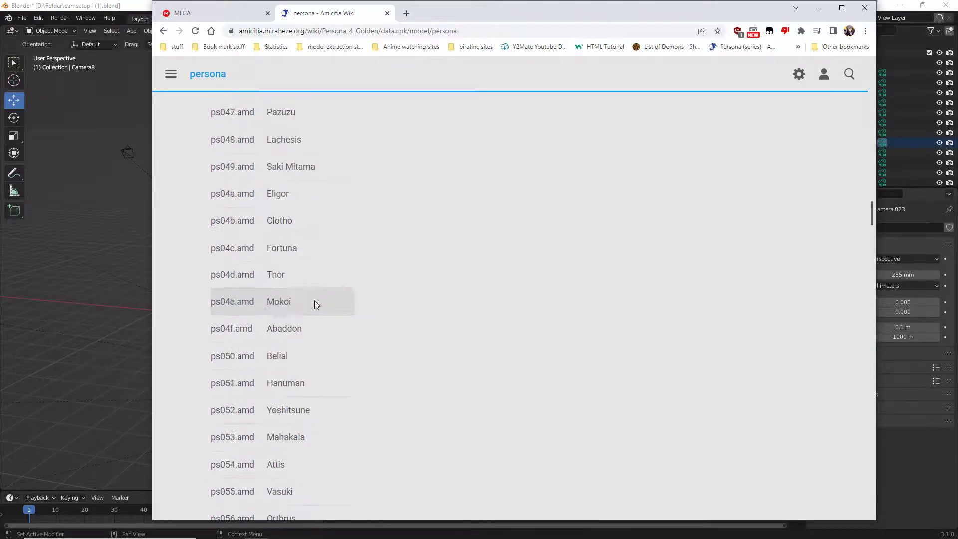
Search the wiki's file list for "jir" and select the file code ps0c0 beside Jiraiya.
key("ctrl+f")
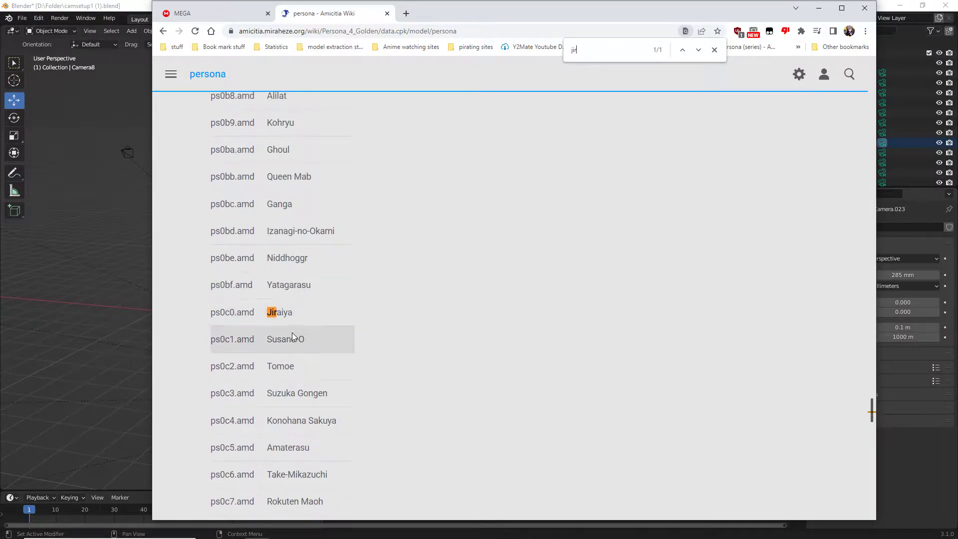
double_click(294, 314)
left_click(214, 14)
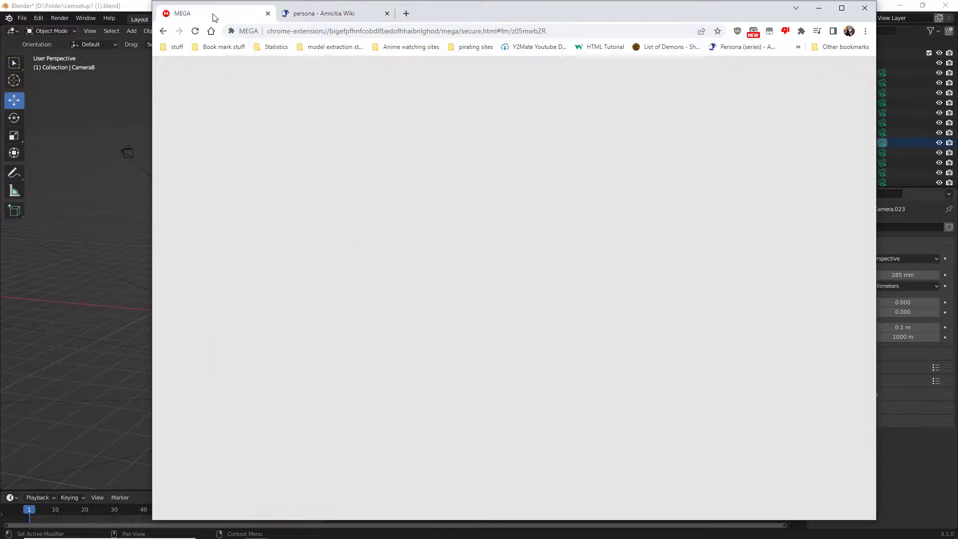
left_click(322, 14)
left_click_drag(210, 313, 218, 313)
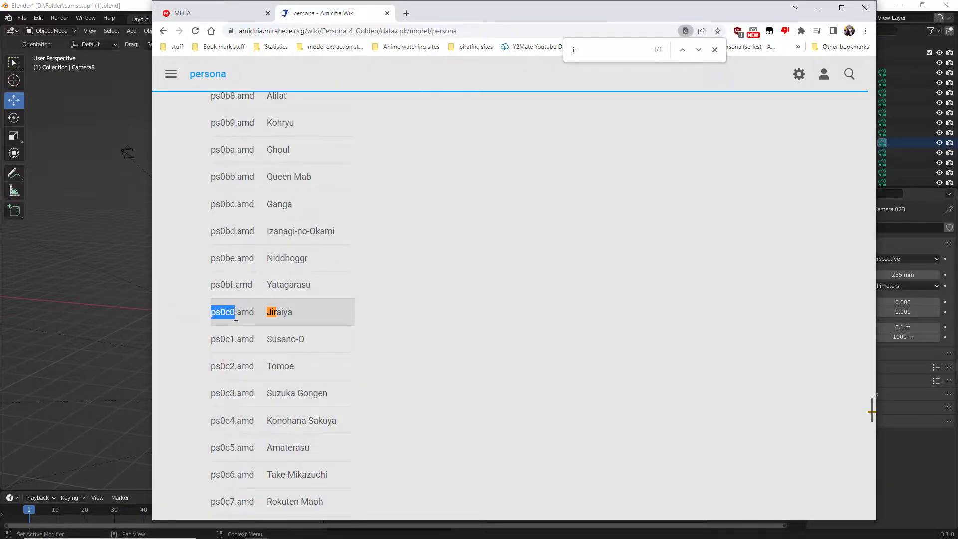
Return to MEGA, search the page for ps0c0, and close the search.
left_click(214, 14)
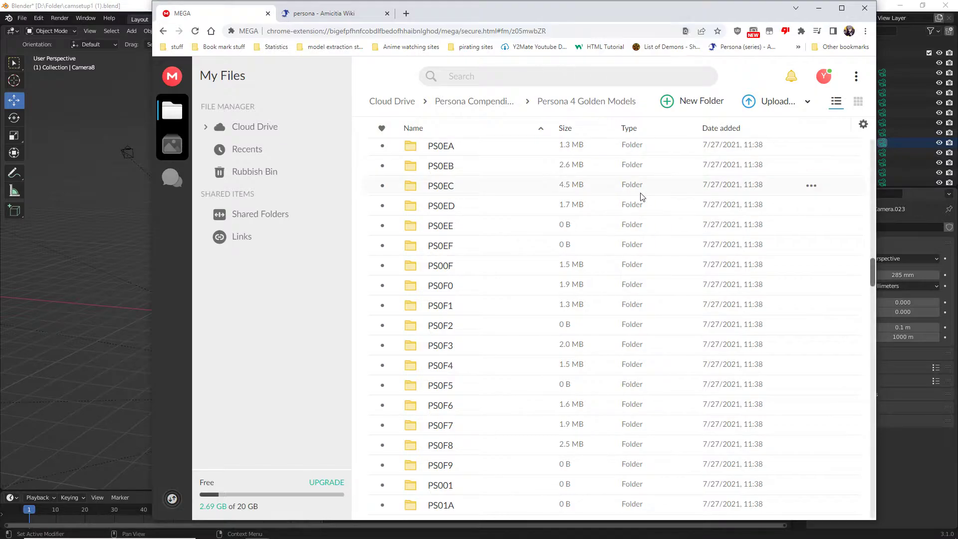
key("ctrl+f")
type("ps0c0")
left_click(713, 50)
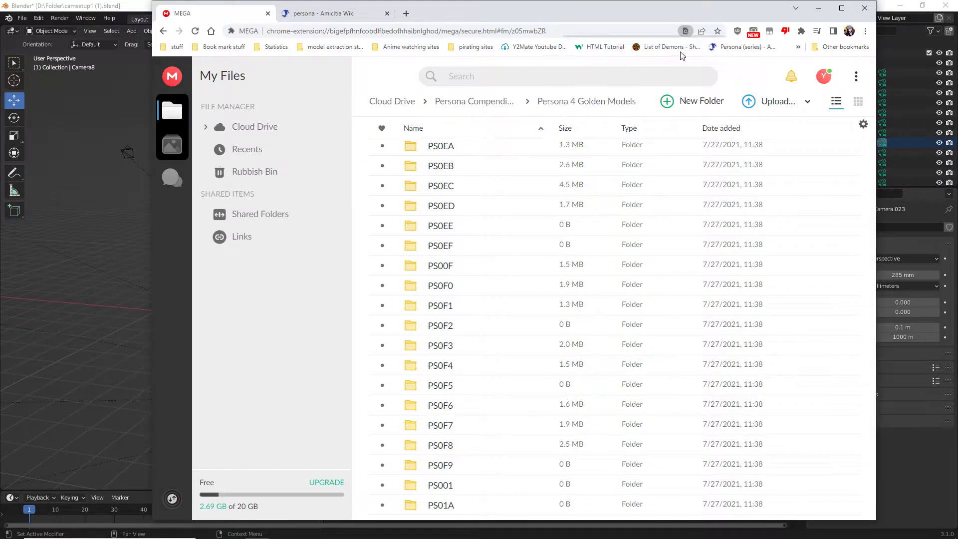
Check Susano-O's file code, ps0c1, in the wiki list and return to the MEGA folder listing.
left_click(326, 15)
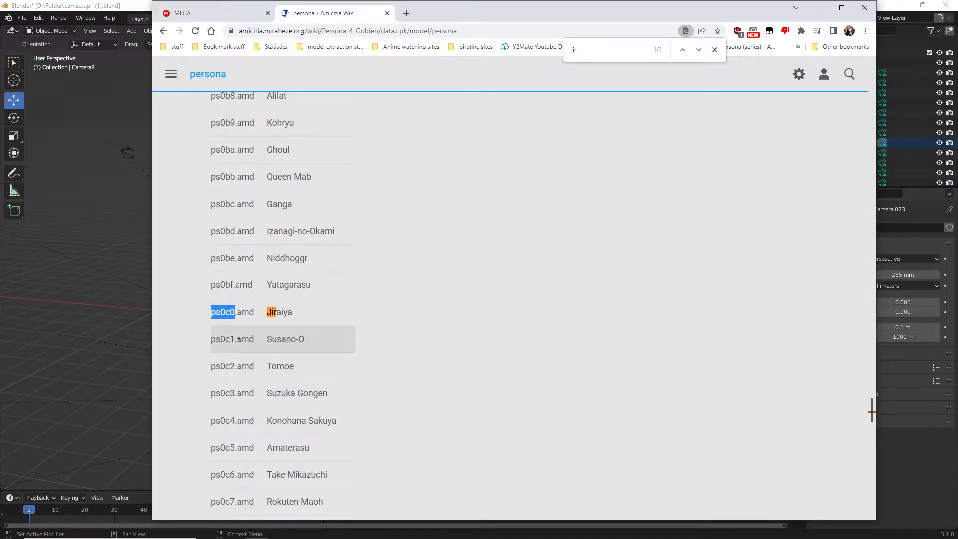
mouse_move(234, 340)
left_mouse_down()
mouse_move(210, 342)
mouse_move(234, 339)
left_mouse_up()
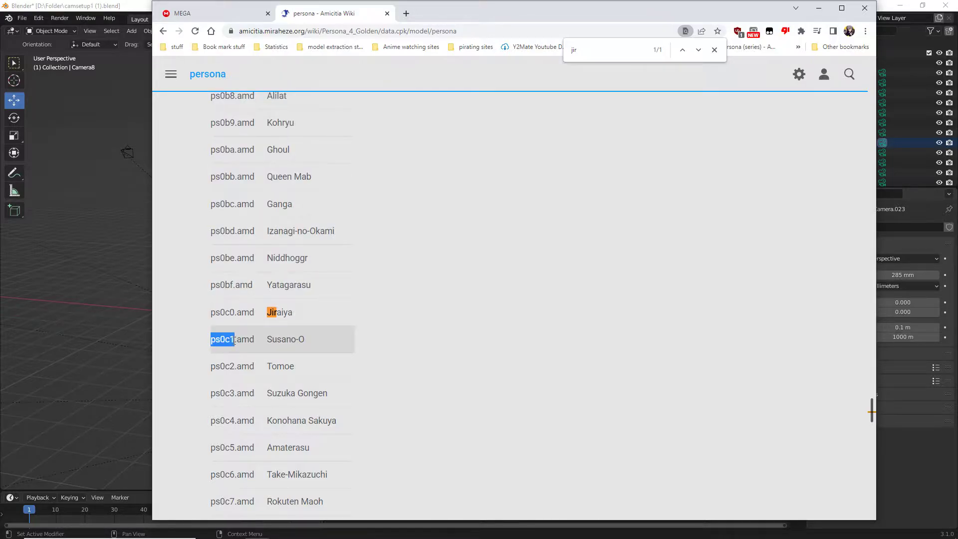
left_click(236, 18)
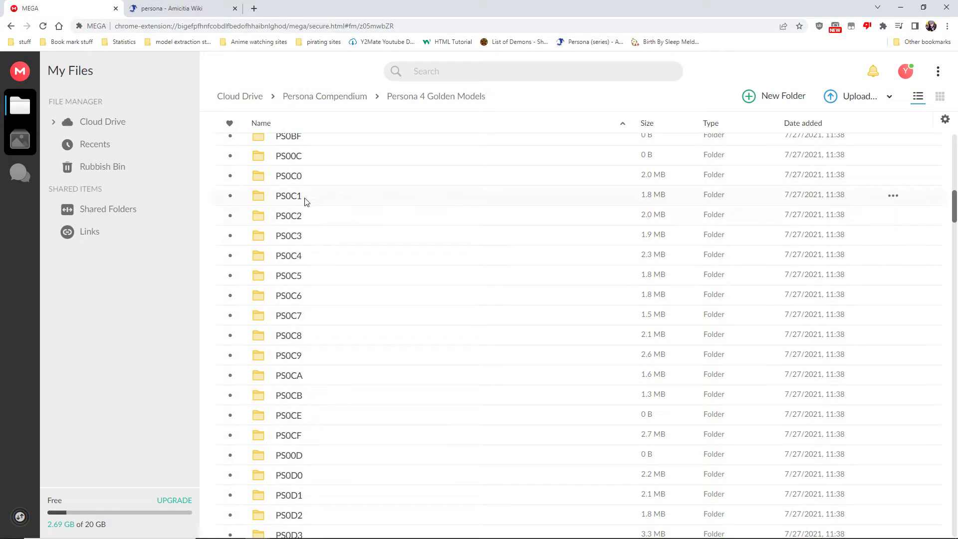
Open the PS0C0 folder for a look and go back to Persona 4 Golden Models.
left_click(307, 199)
left_click(309, 175)
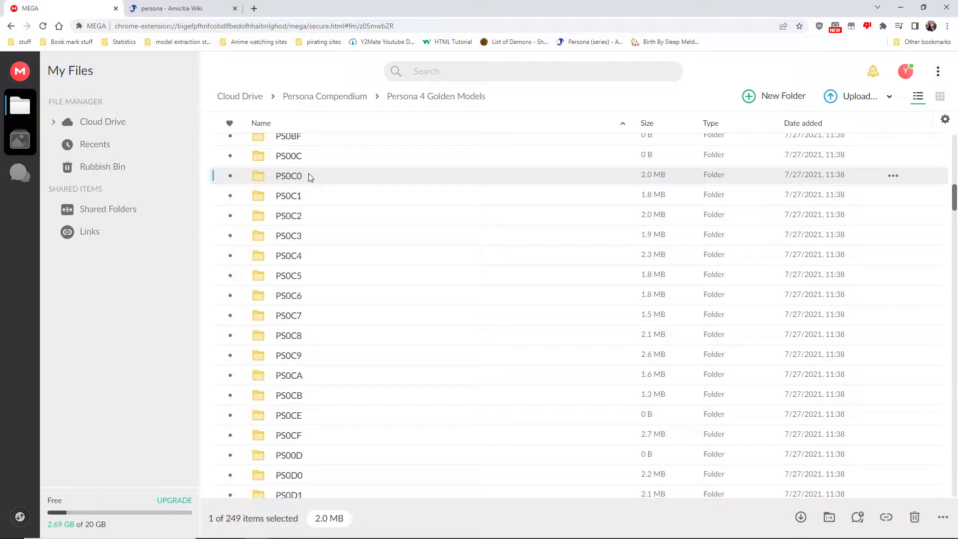
double_click(309, 175)
key("alt+Left")
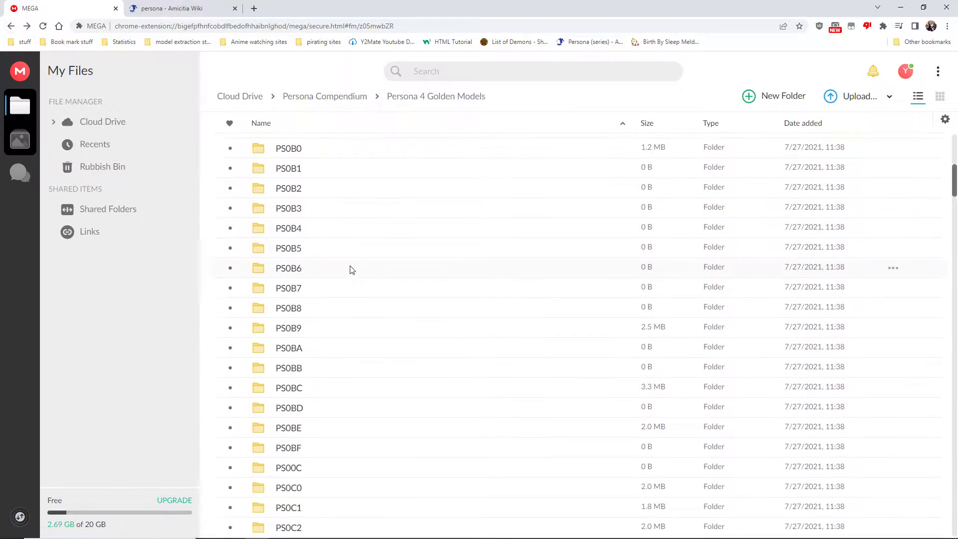
Download the PS0C0 folder from Persona 4 Golden Models in MEGA.
scroll(351, 269, "down", 4)
right_click(325, 310)
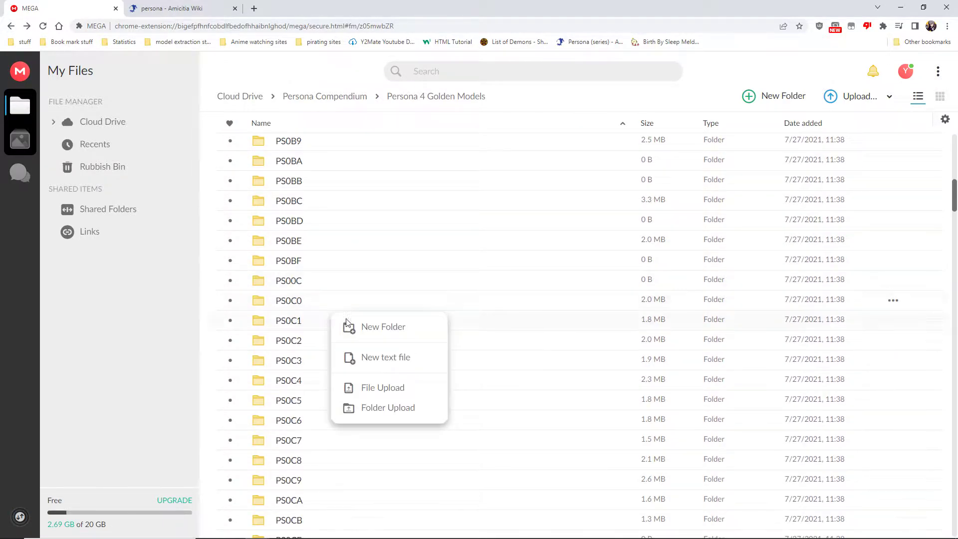
left_click(313, 295)
right_click(313, 295)
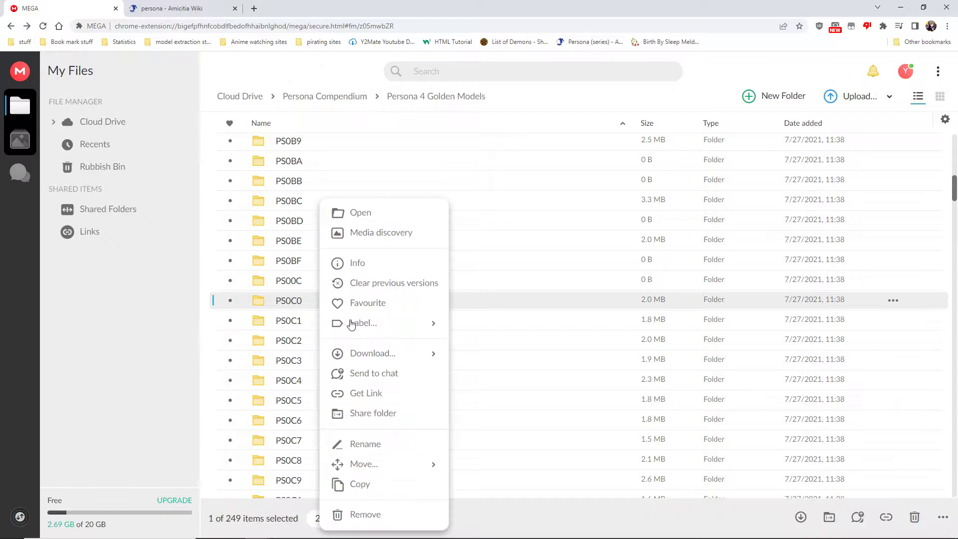
left_click(376, 353)
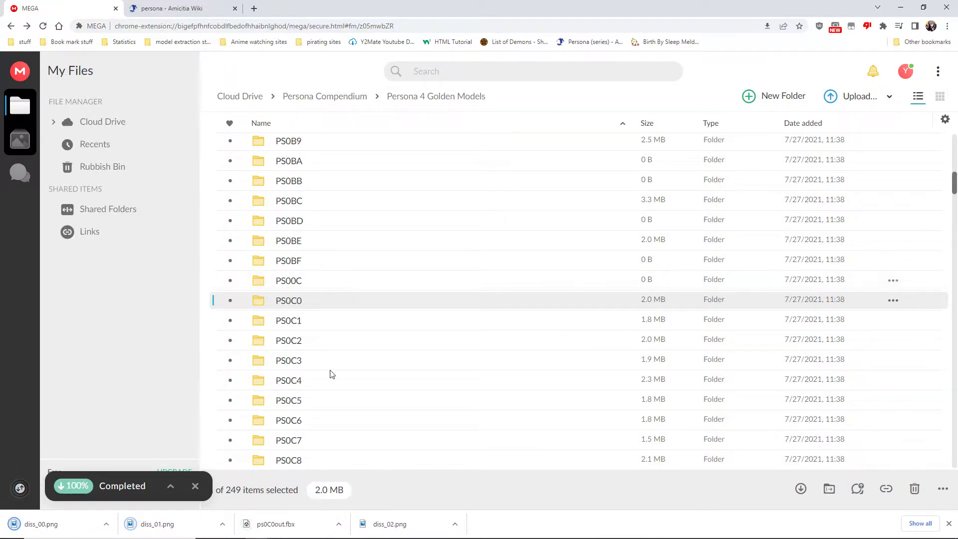
Put the downloaded ps0C0out.fbx, diss_00.png, diss_01.png and diss_02.png into D:\Folder beside the camera setup file.
left_click_drag(426, 4, 957, 70)
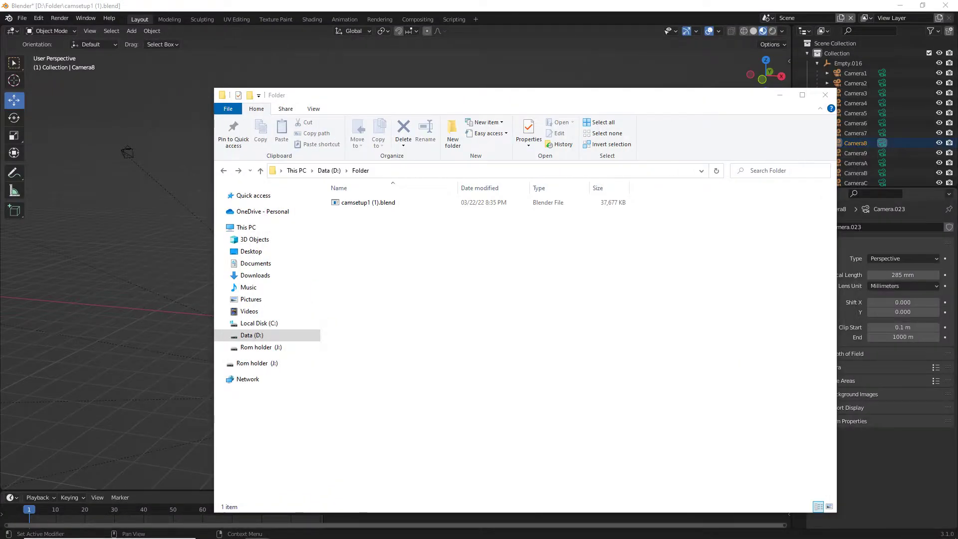
left_click_drag(773, 348, 675, 354)
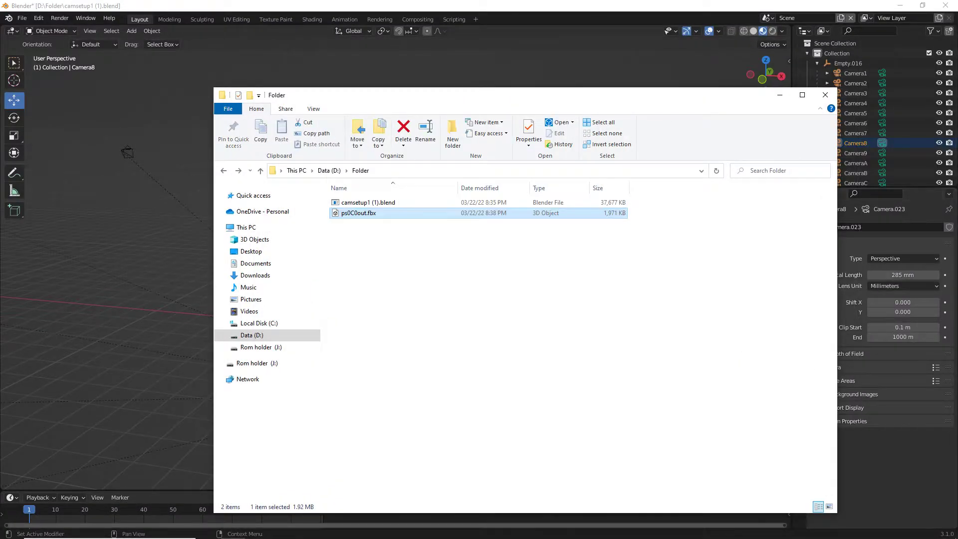
left_click_drag(957, 348, 606, 343)
left_click_drag(369, 101, 666, 114)
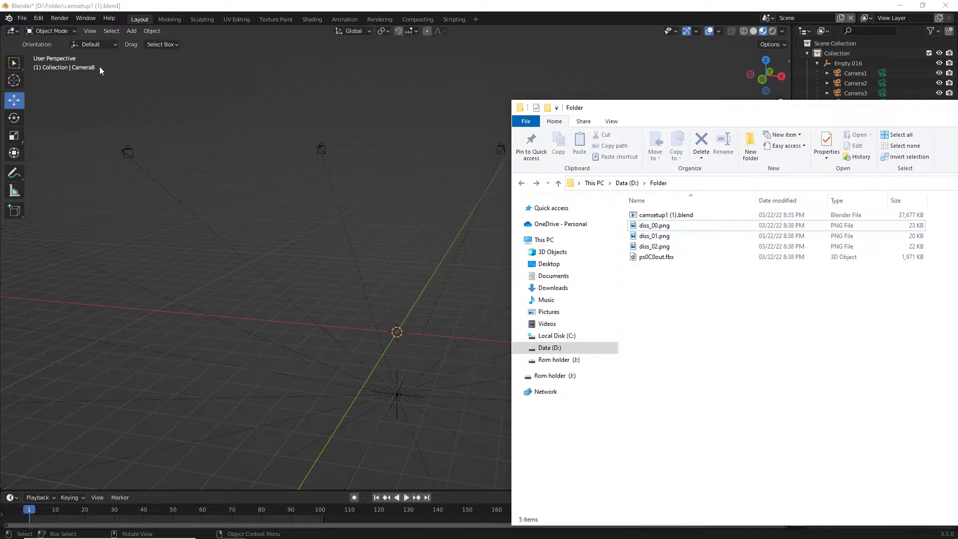
Switch to Blender and import ps0C0out.fbx from D:\Folder as an FBX into the camera setup scene.
left_click(17, 19)
left_click(21, 19)
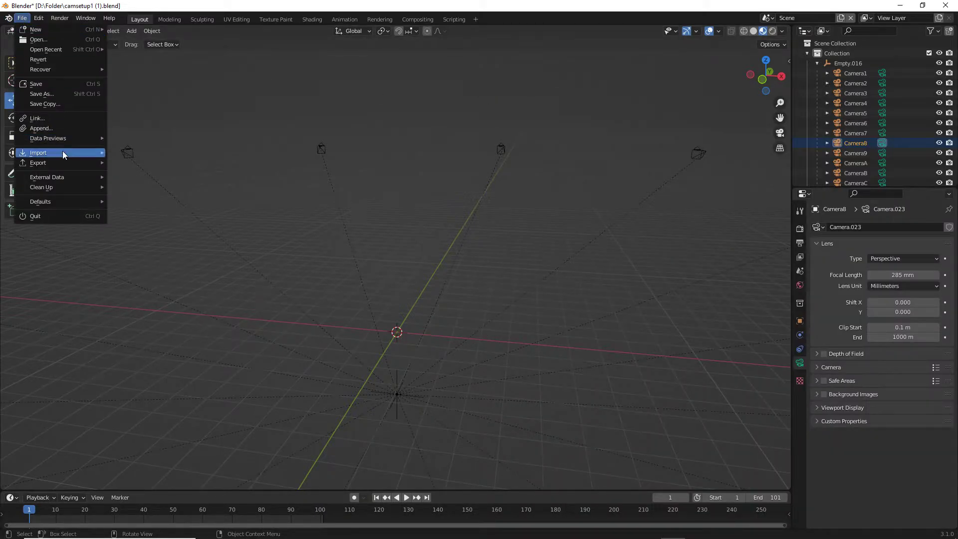
mouse_move(63, 151)
left_click(172, 229)
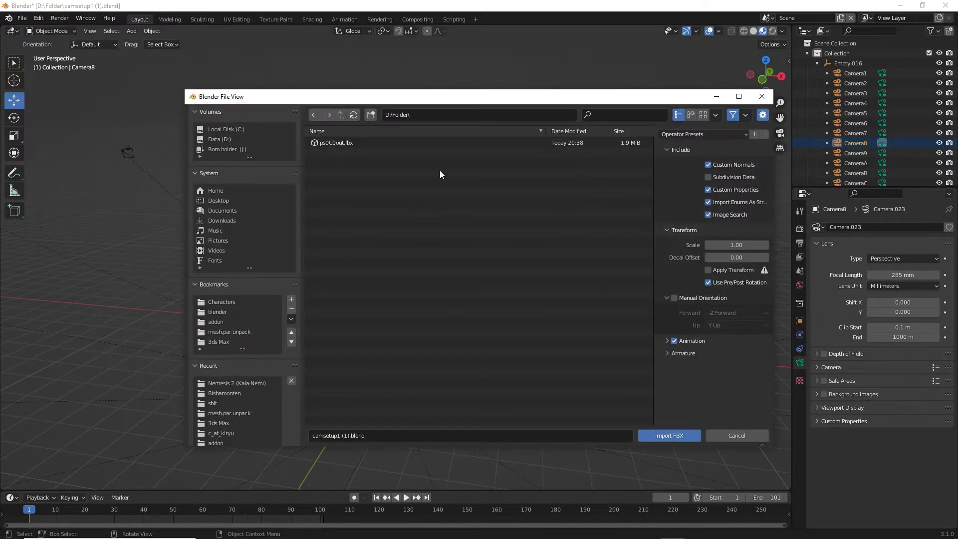
left_click_drag(391, 101, 416, 110)
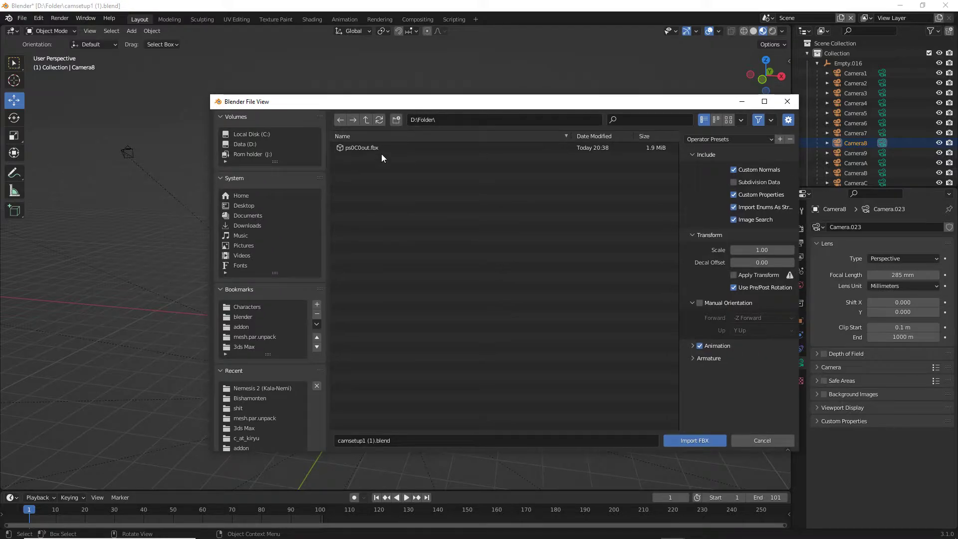
left_click(351, 149)
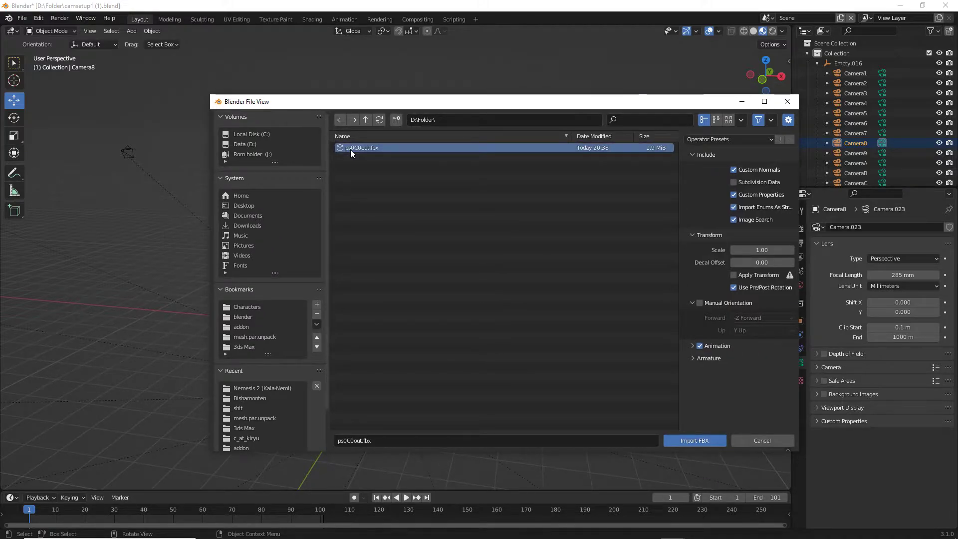
double_click(350, 149)
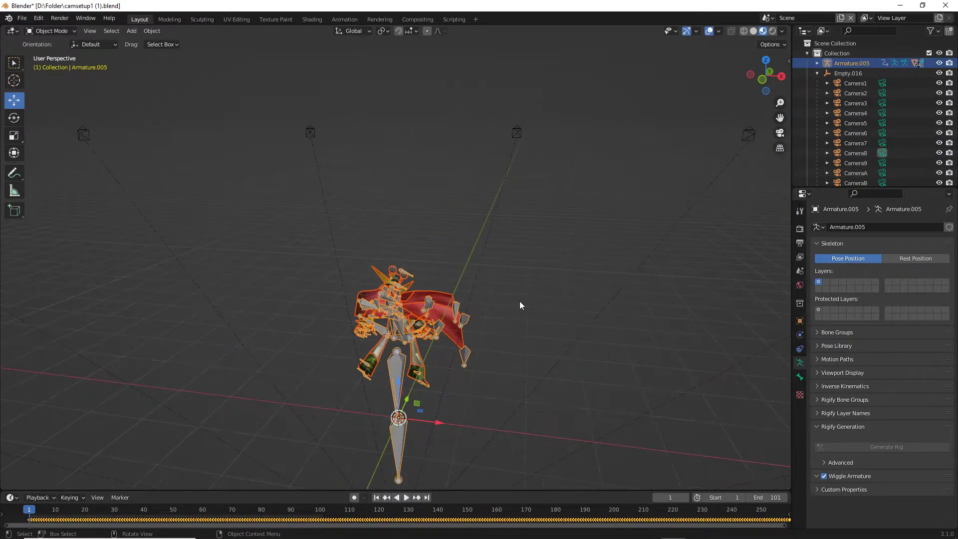
Deselect the armature and examine the surfaces of the imported Jiraiya model up close from another side.
middle_click_drag(519, 300, 314, 274)
scroll(315, 269, "up", 2)
scroll(310, 265, "down", 1)
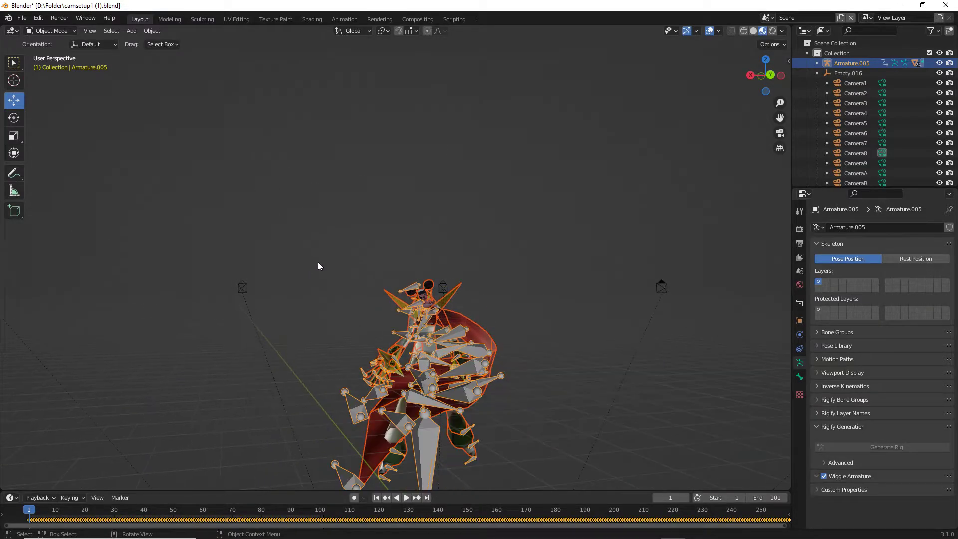
left_click(523, 228)
scroll(633, 203, "up", 8)
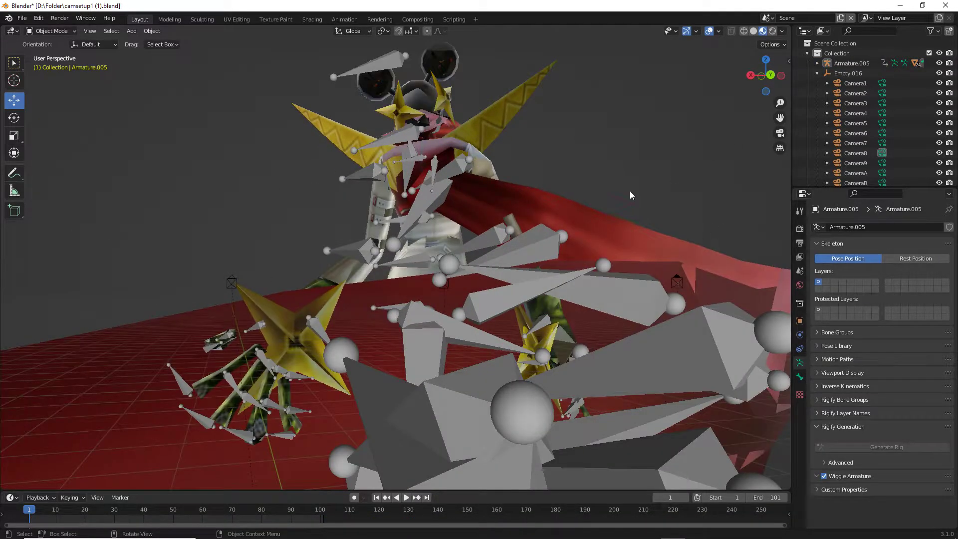
right_click(594, 182)
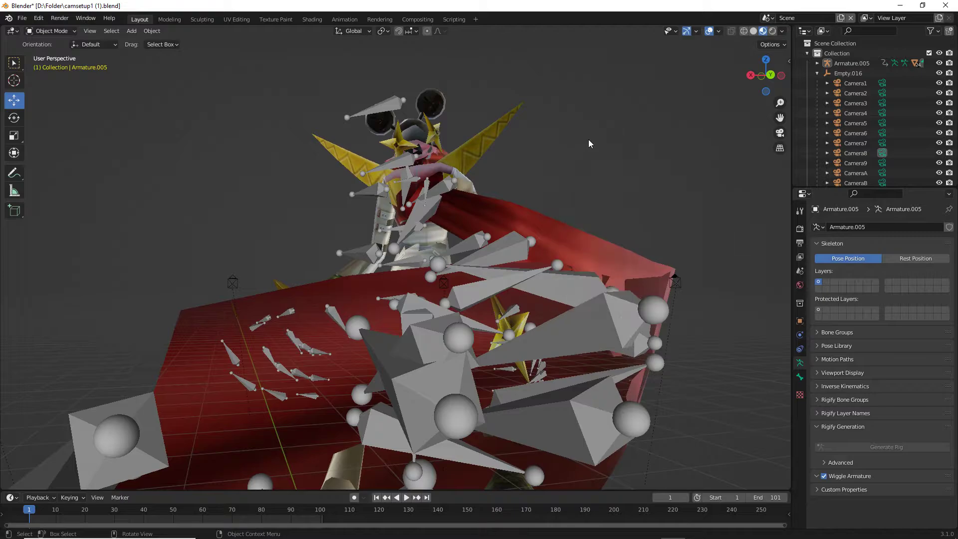
middle_click_drag(588, 139, 562, 172)
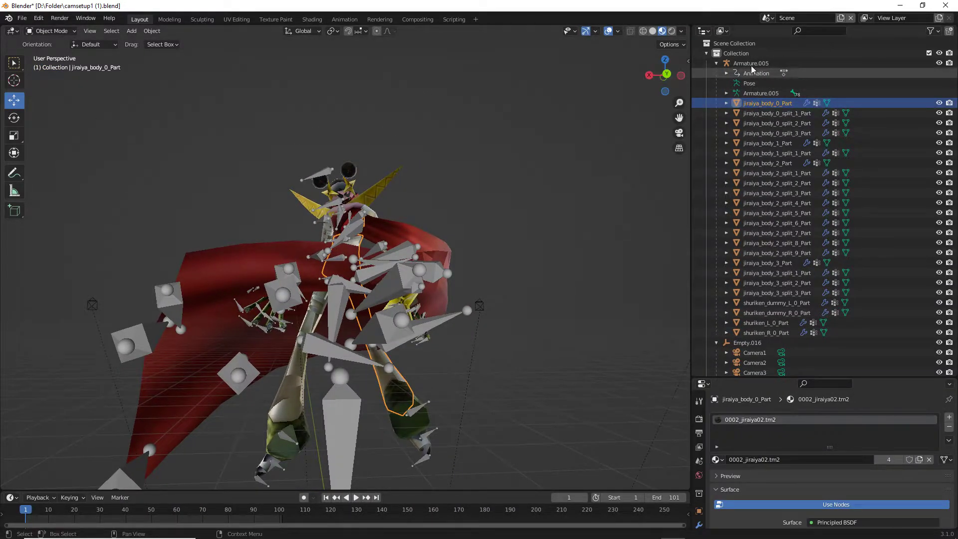
Enlarge the properties editor and give jiraiya_body_0_Part's material Backface Culling and the Opaque blend mode.
left_click(716, 63)
left_click(717, 63)
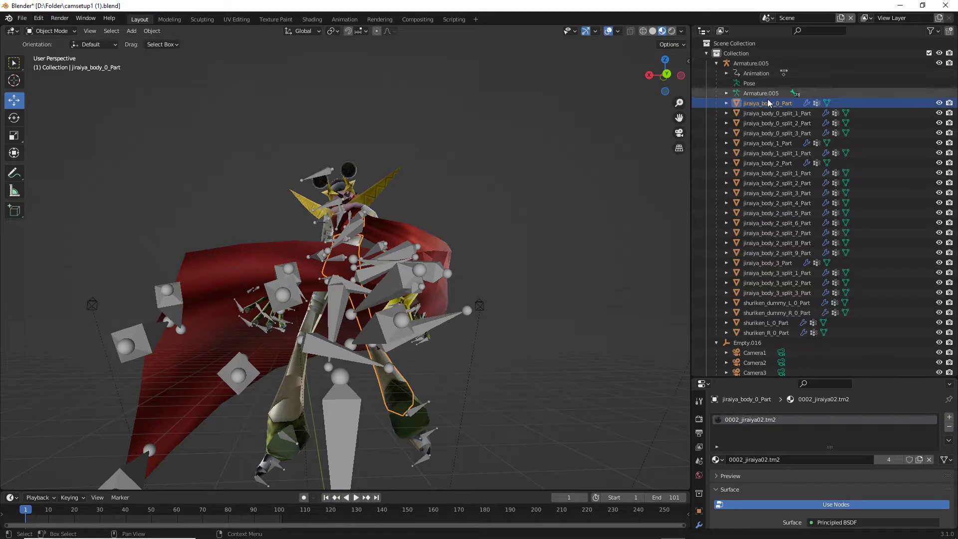
scroll(788, 460, "down", 2)
scroll(788, 461, "down", 2)
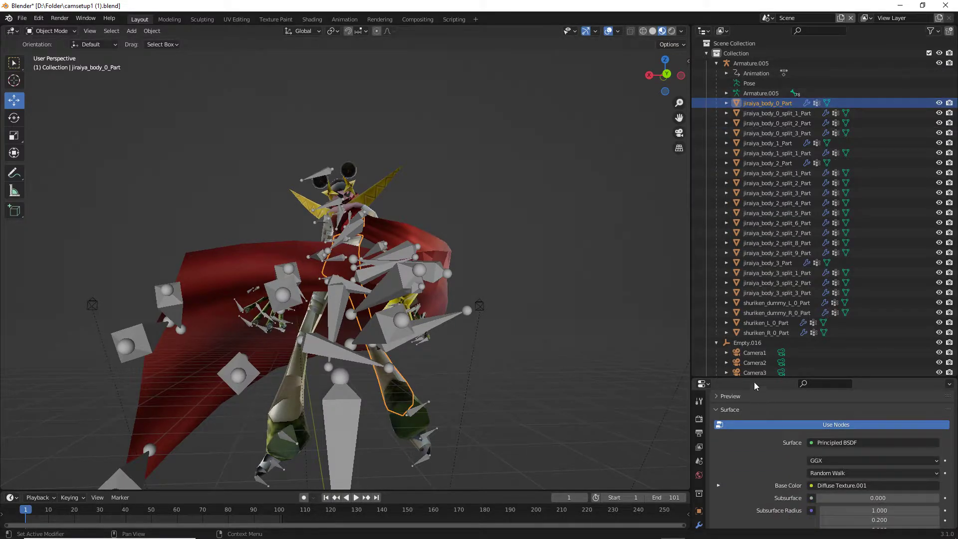
left_click_drag(755, 378, 748, 216)
left_click(699, 413)
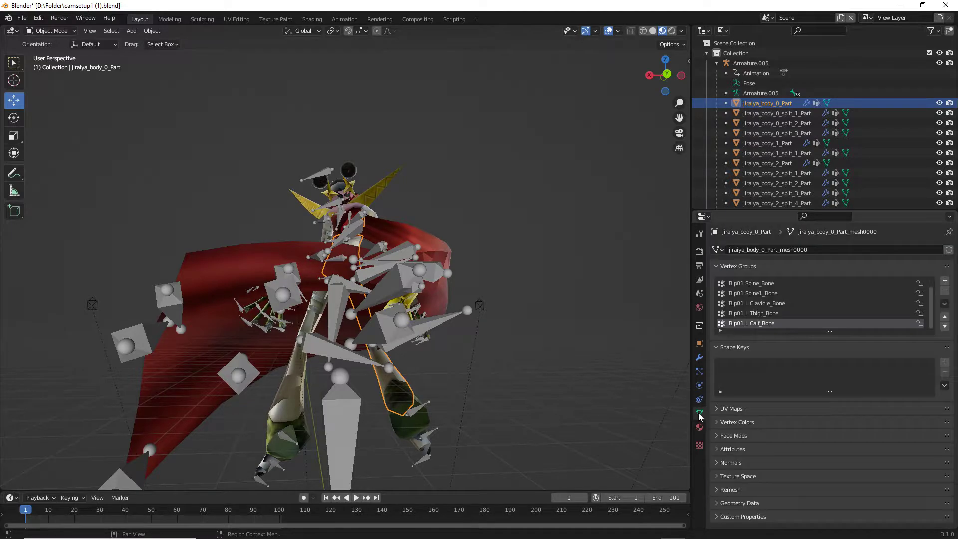
left_click(699, 427)
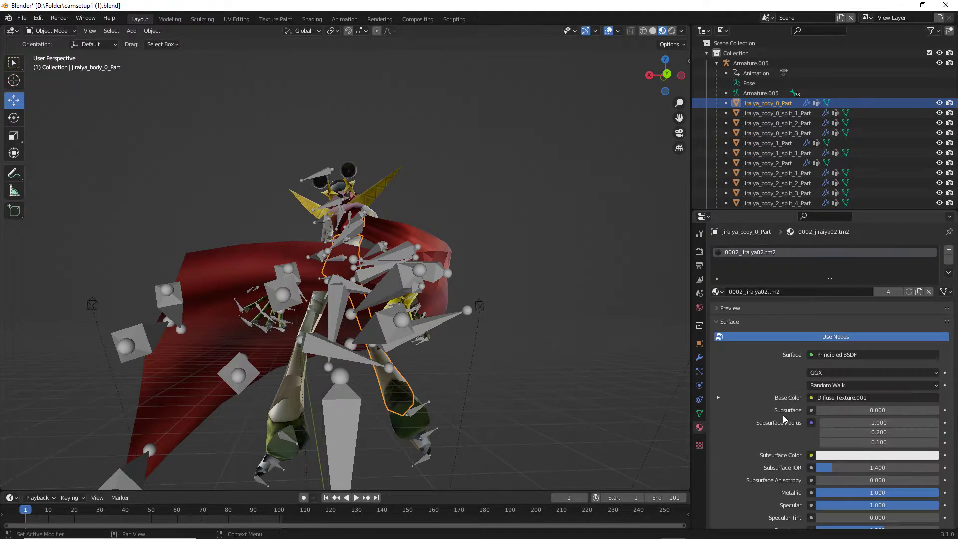
scroll(788, 397, "down", 15)
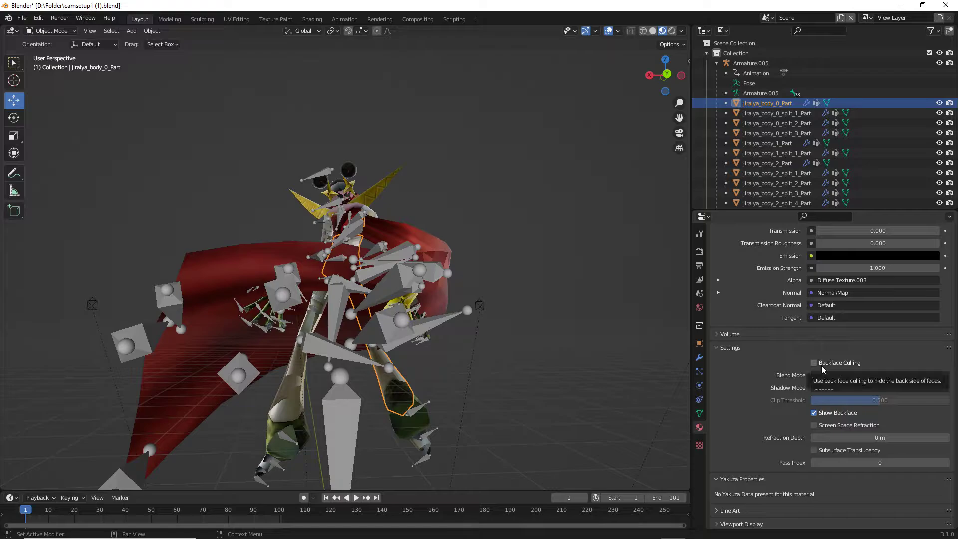
left_click(822, 364)
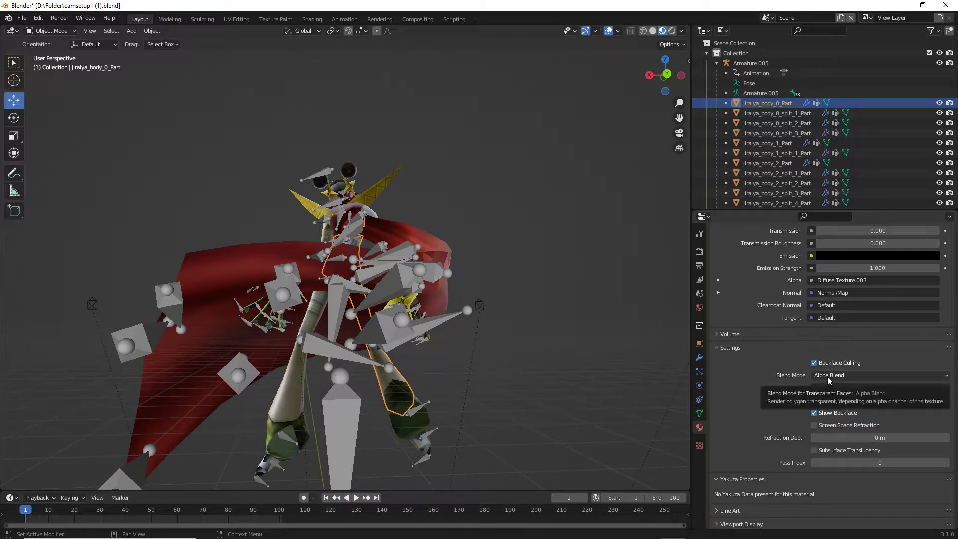
left_click(828, 377)
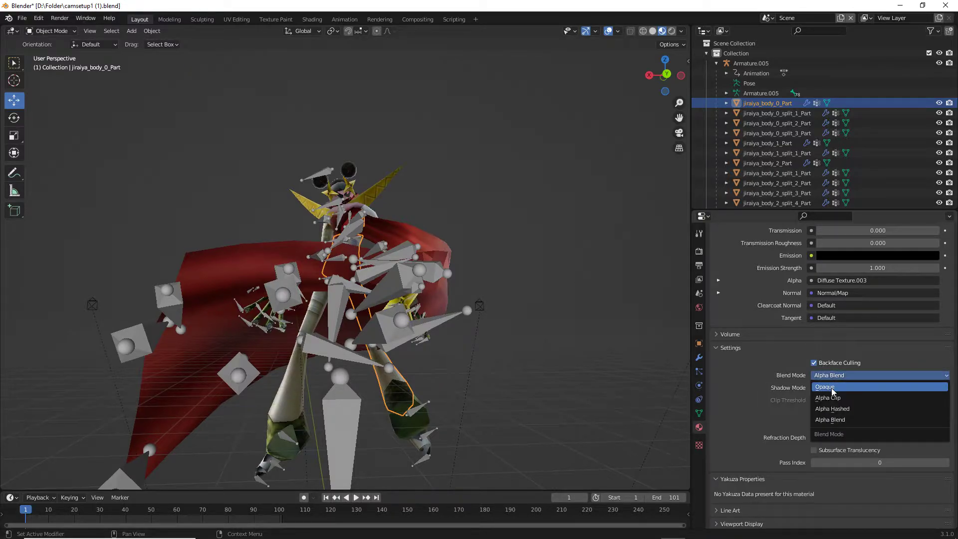
left_click(831, 389)
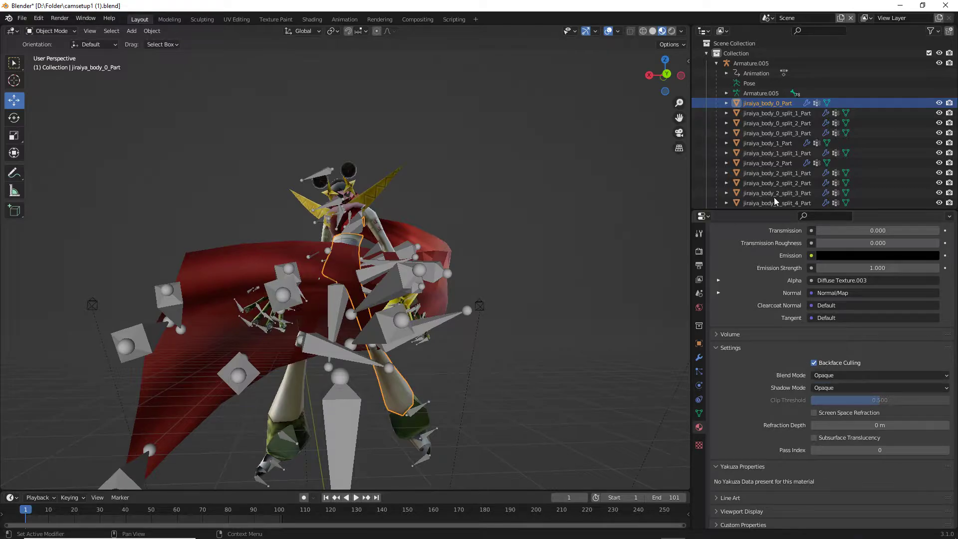
Set jiraiya_body_1_Part's material to the Opaque blend mode and enable Backface Culling on it.
left_click(781, 143)
left_click(852, 377)
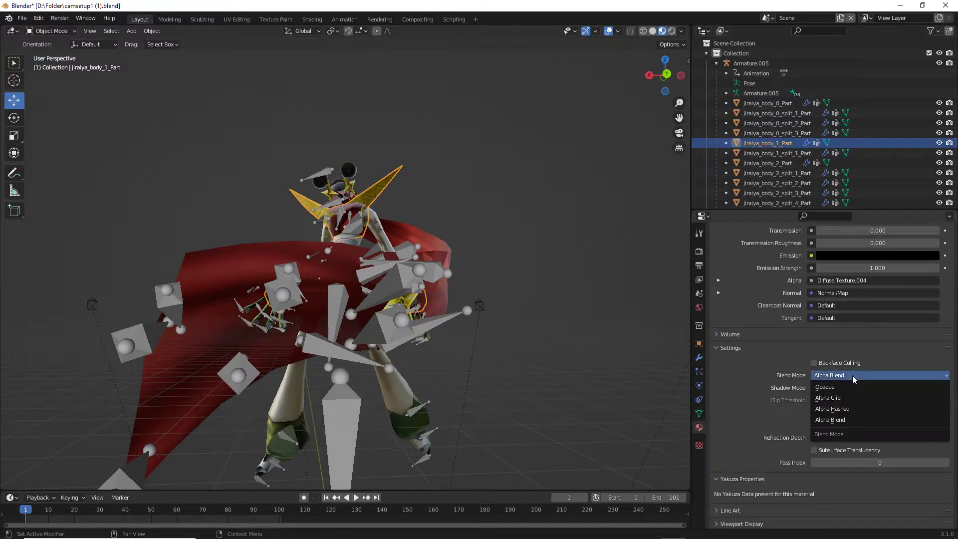
left_click(824, 386)
left_click(831, 364)
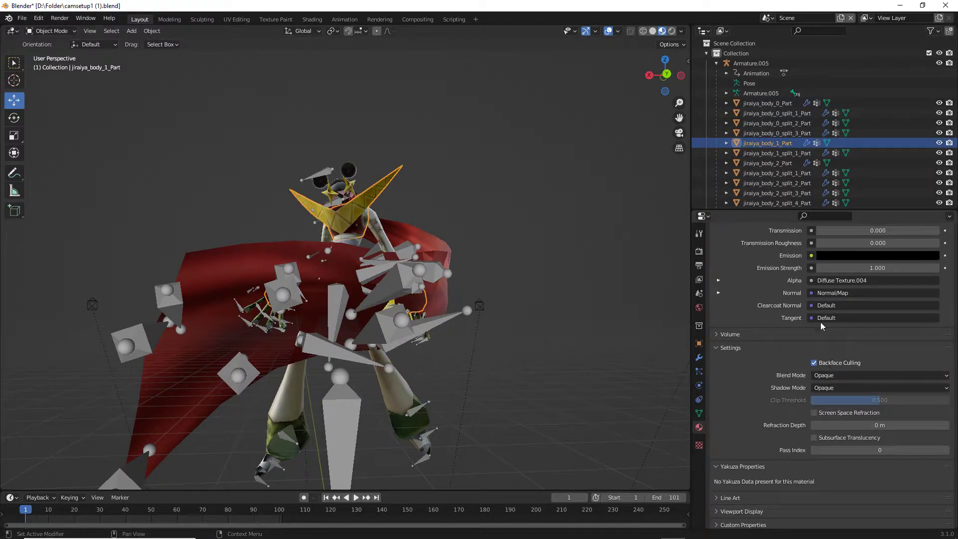
Check the material settings of the jiraiya_body_0 split parts, and give jiraiya_body_2_Part's material Backface Culling and the Opaque blend mode.
left_click(778, 163)
left_click(787, 114)
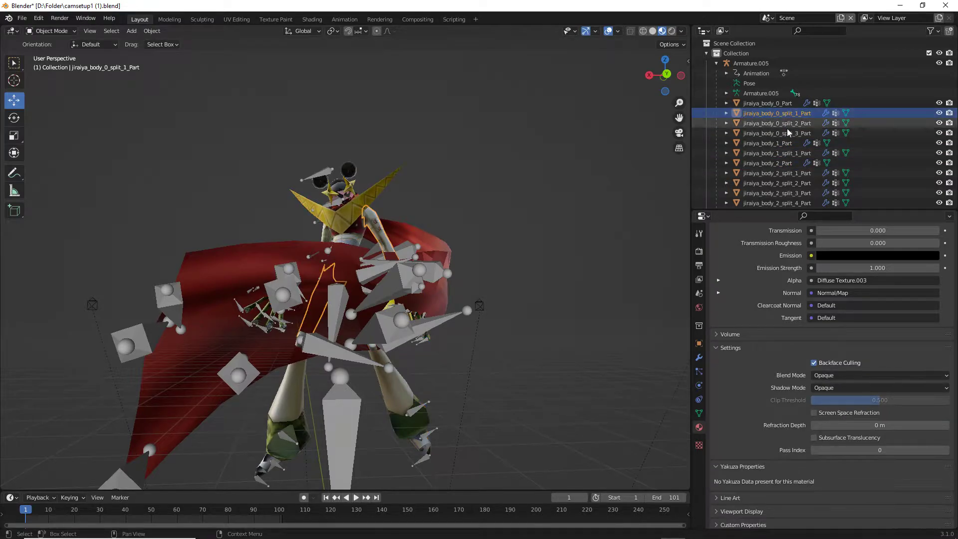
left_click(781, 104)
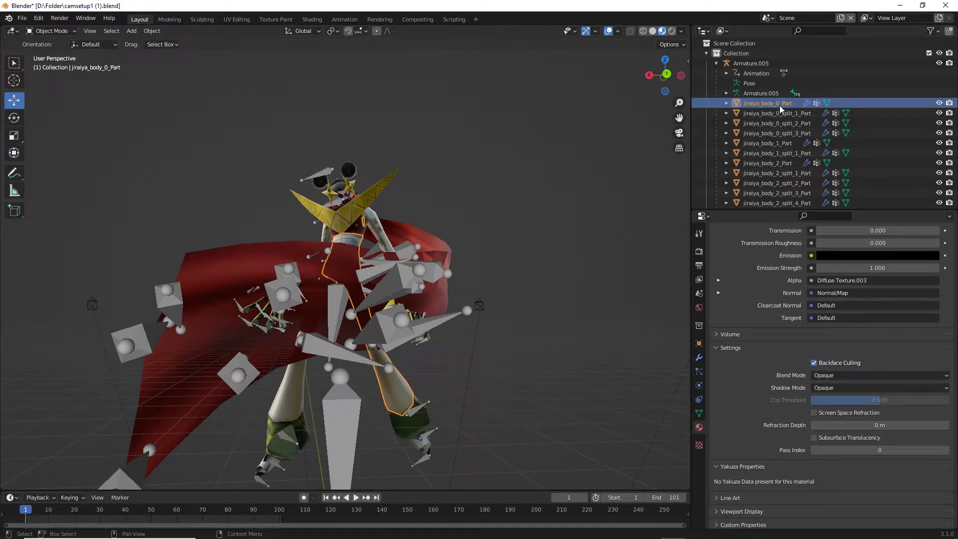
left_click(777, 123)
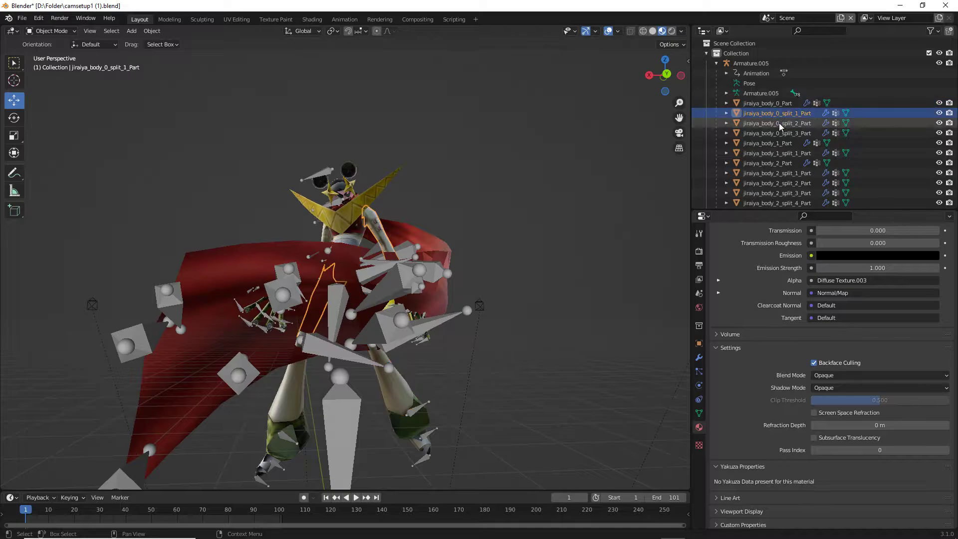
left_click(779, 133)
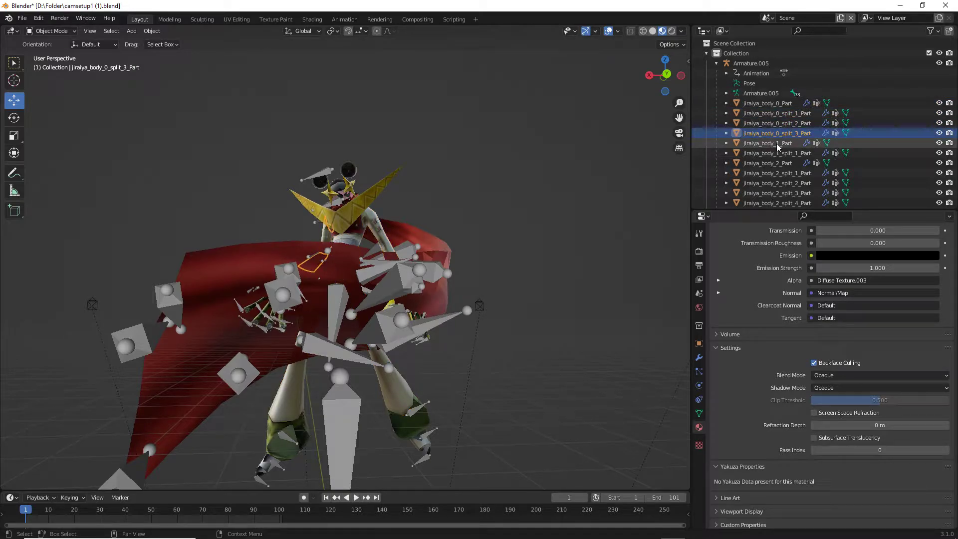
left_click(777, 144)
left_click(785, 163)
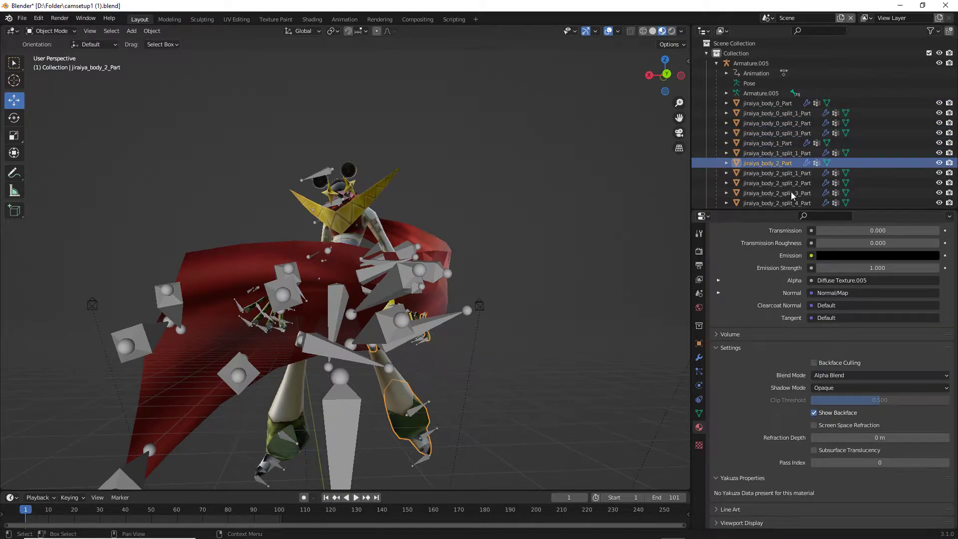
left_click(813, 363)
left_click(879, 375)
left_click(848, 396)
Set the blend mode of jiraiya_body_3_Part's material to Opaque and leave Backface Culling off for the cape.
scroll(772, 180, "down", 2)
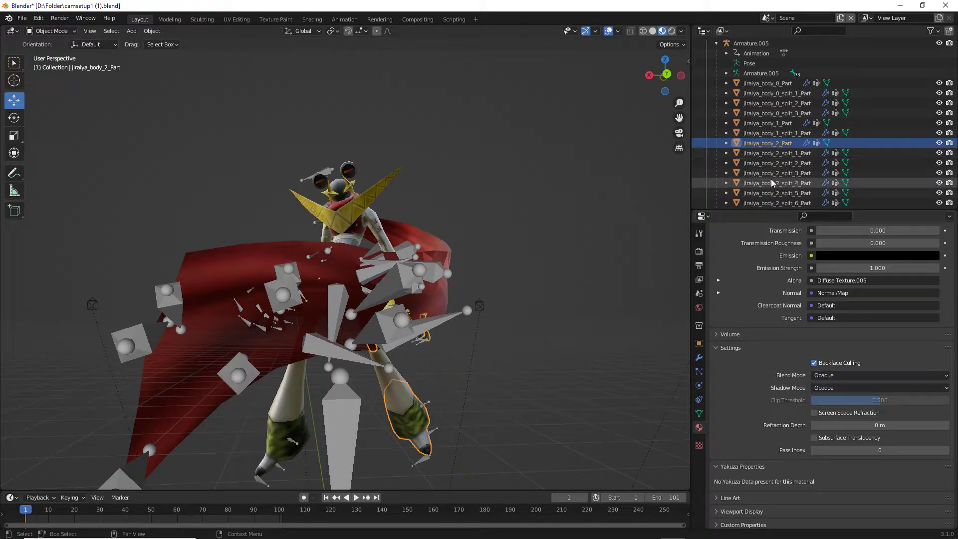
scroll(772, 182, "down", 3)
left_click(772, 182)
left_click(838, 375)
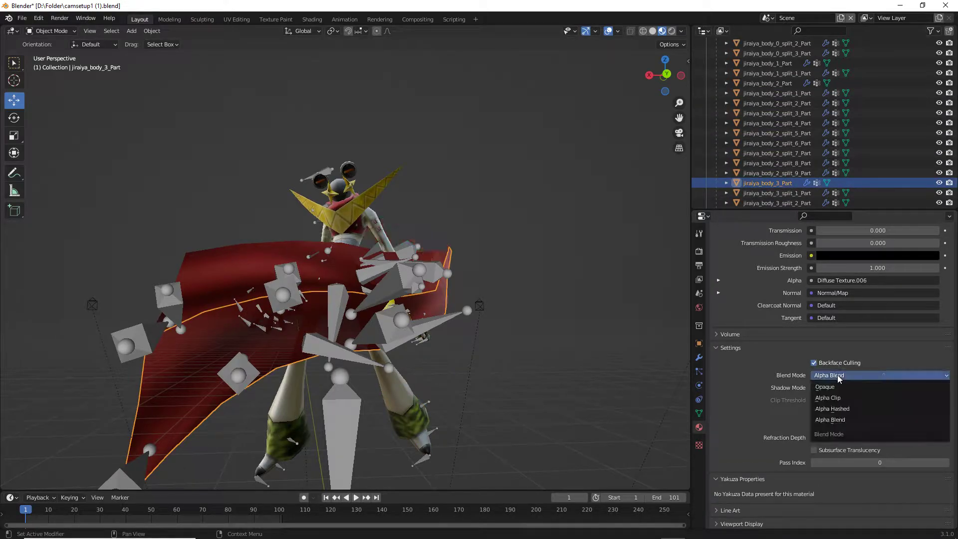
left_click(844, 387)
left_click_drag(651, 75, 713, 195)
left_click(814, 363)
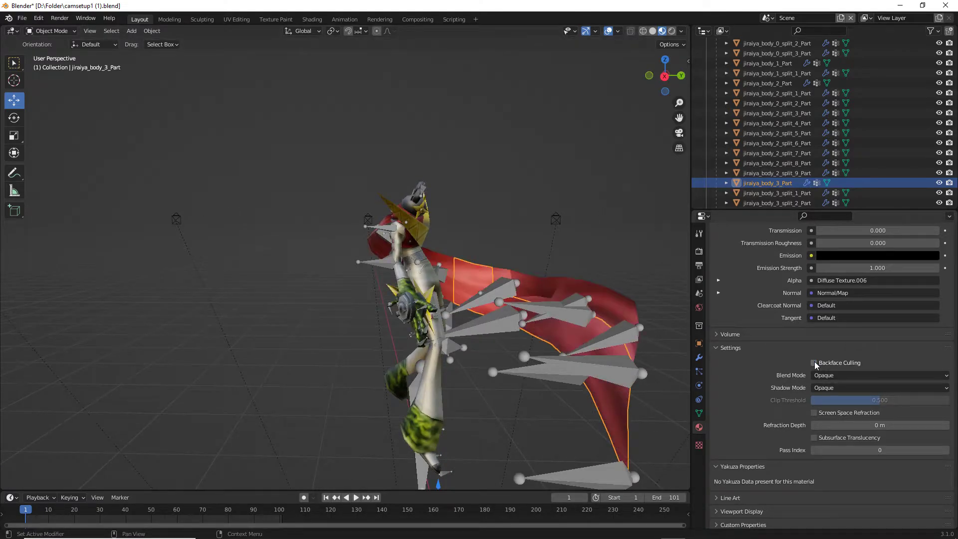
Examine the cape from several sides, switching Backface Culling on and back off to compare its visible faces.
left_click_drag(660, 77, 669, 78)
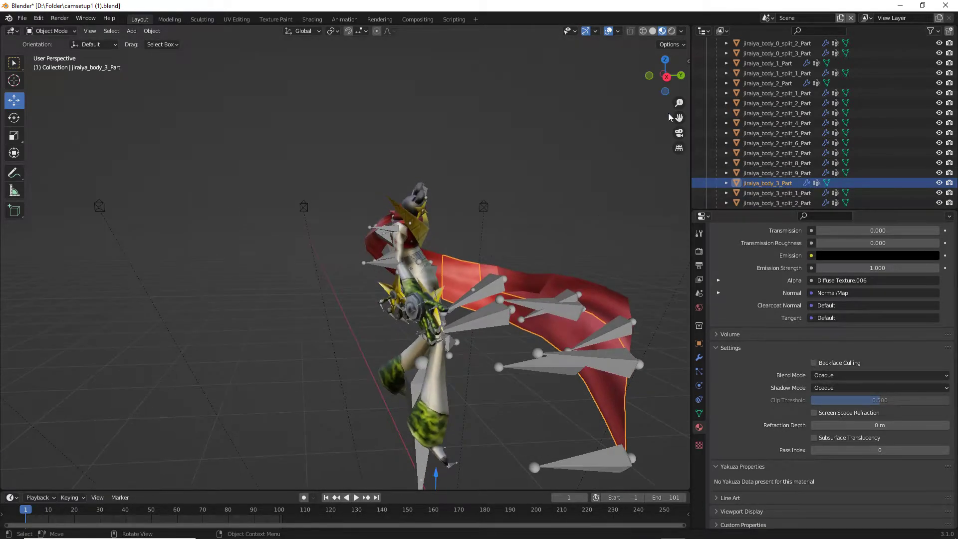
left_click_drag(679, 118, 627, 121)
scroll(573, 143, "up", 1)
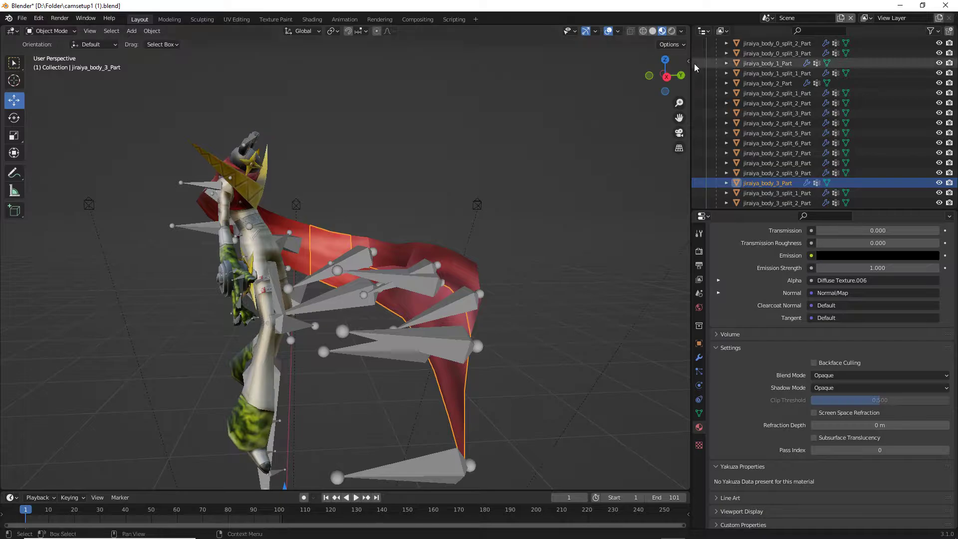
left_click_drag(669, 75, 510, 77)
left_click_drag(633, 83, 591, 87)
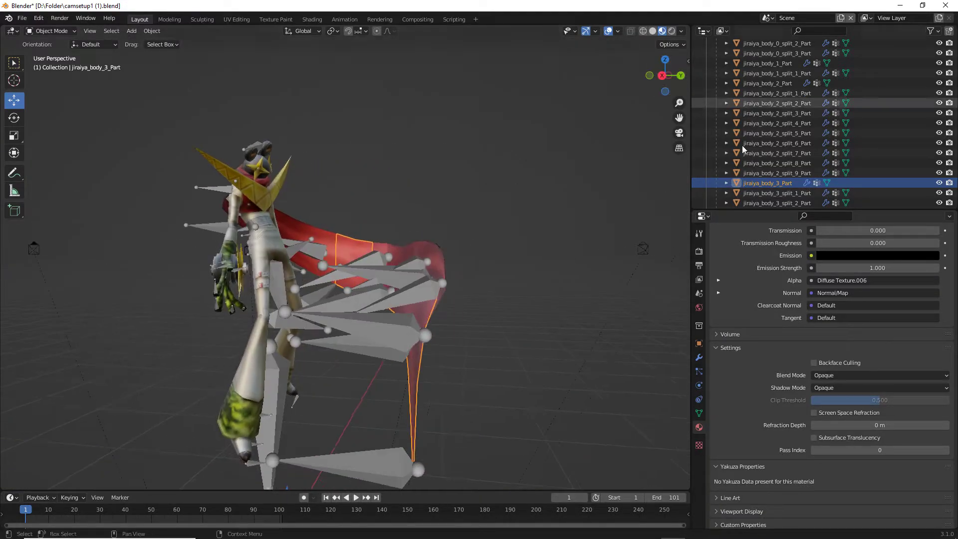
left_click(813, 363)
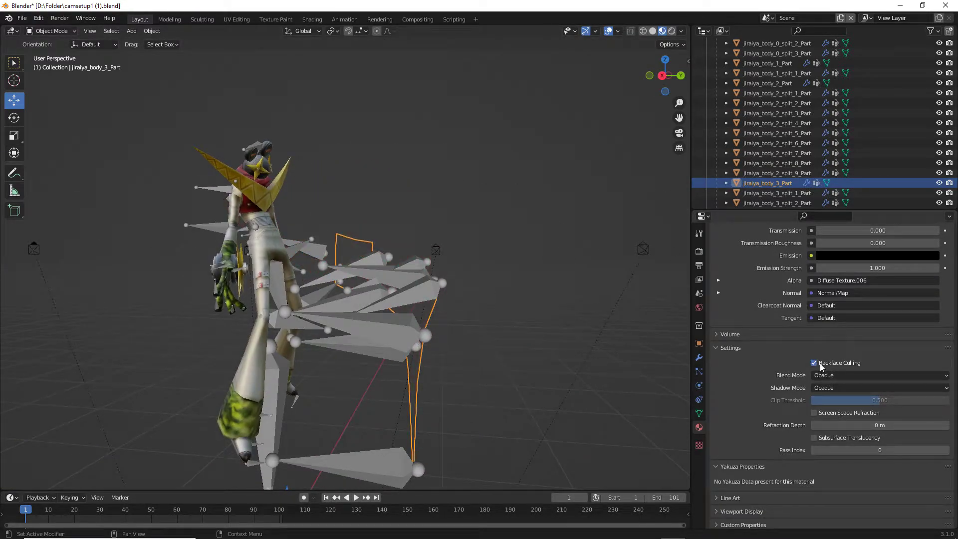
left_click(821, 366)
left_click_drag(663, 75, 596, 80)
left_click(665, 79)
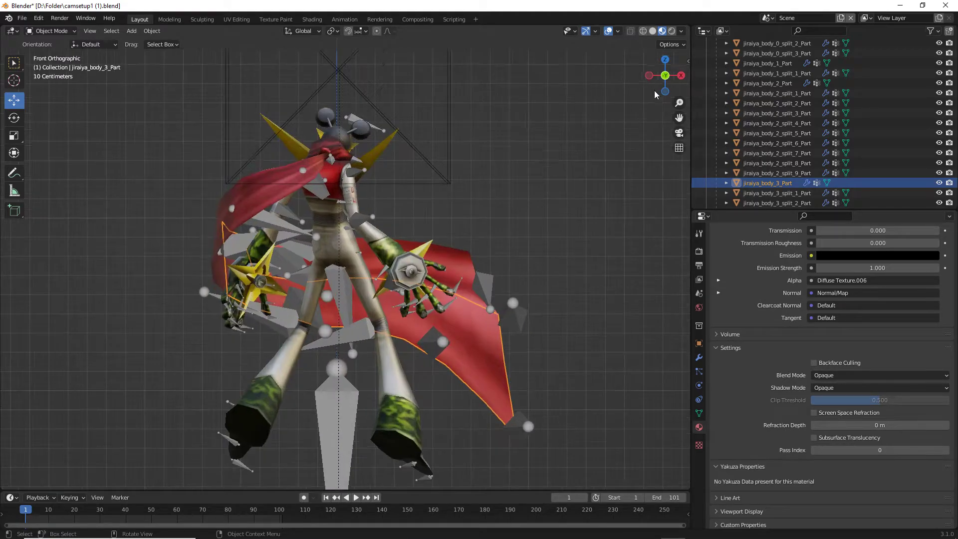
left_click_drag(653, 91, 686, 88)
Give shuriken_dummy_L_0_Part's material the Opaque blend mode and Backface Culling, and check the settings of shuriken_dummy_R_0_Part.
scroll(785, 188, "down", 2)
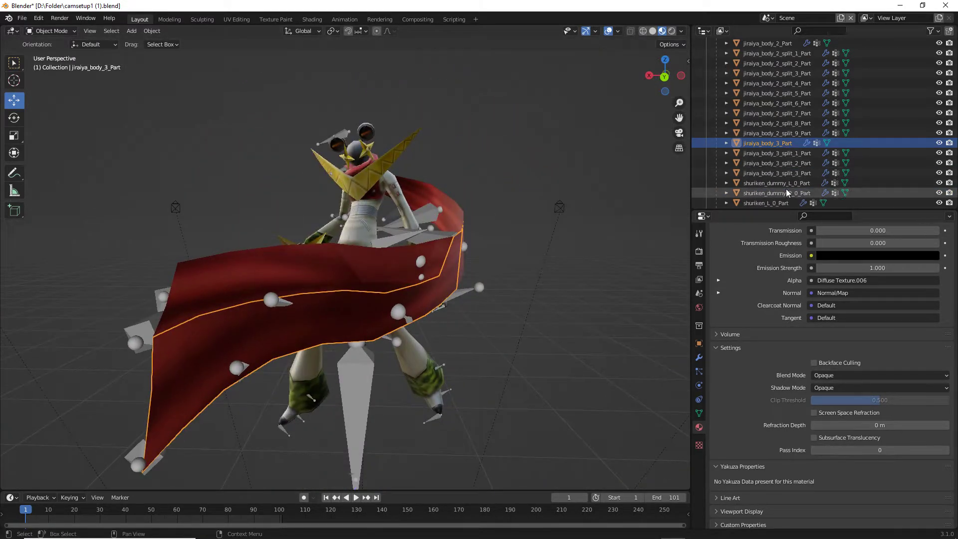
left_click(786, 184)
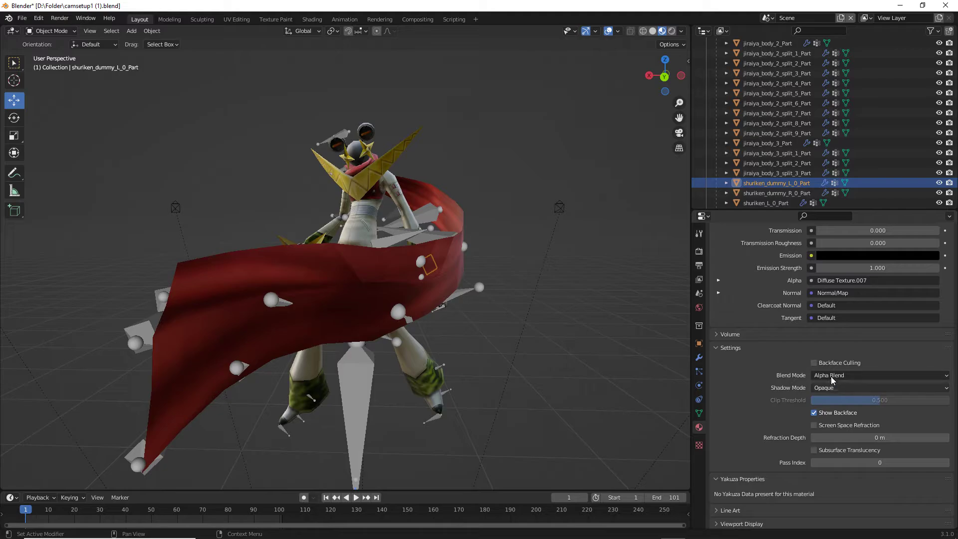
left_click(830, 376)
left_click(834, 386)
left_click(777, 193)
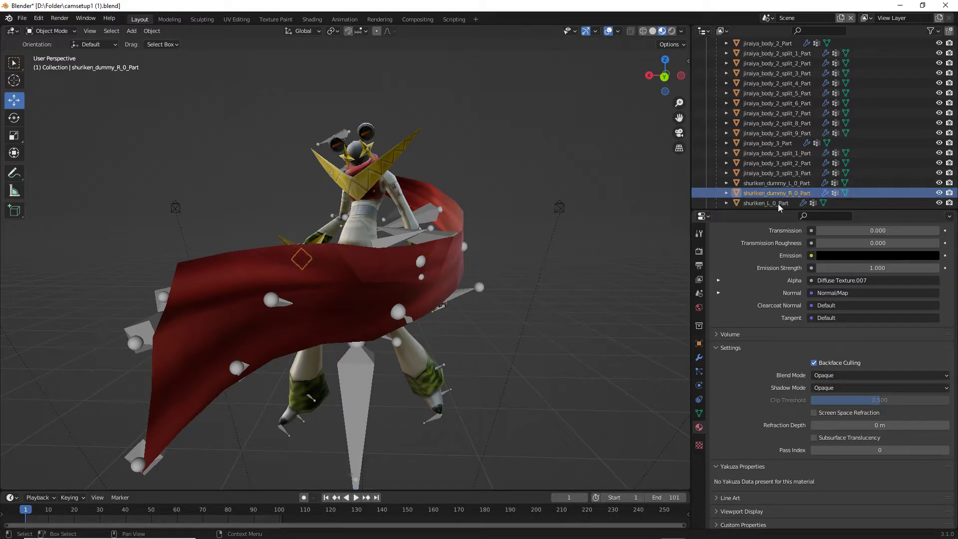
Set shuriken_L_0_Part's material to the Opaque blend mode with Backface Culling, deselect it and look around the model.
scroll(766, 192, "down", 2)
left_click(764, 184)
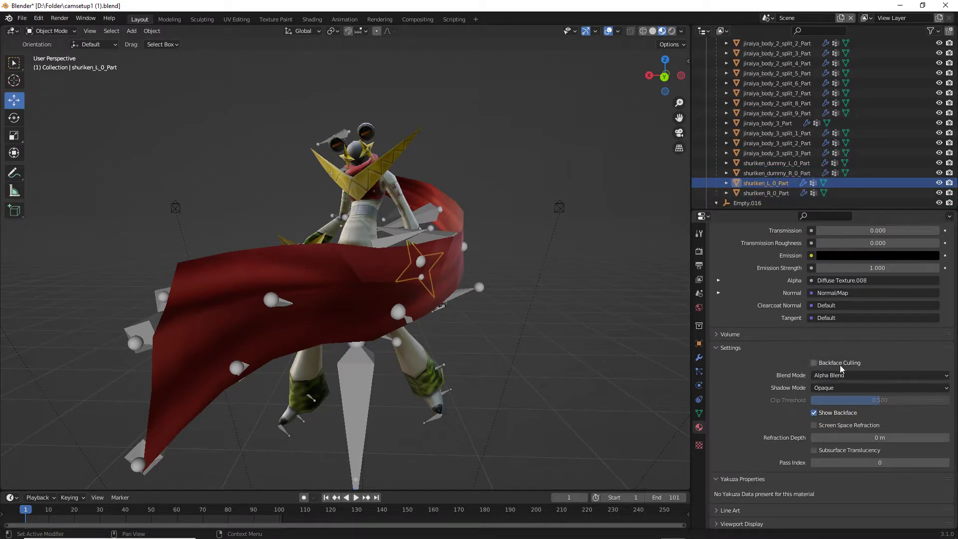
left_click(840, 375)
left_click(840, 387)
left_click(562, 167)
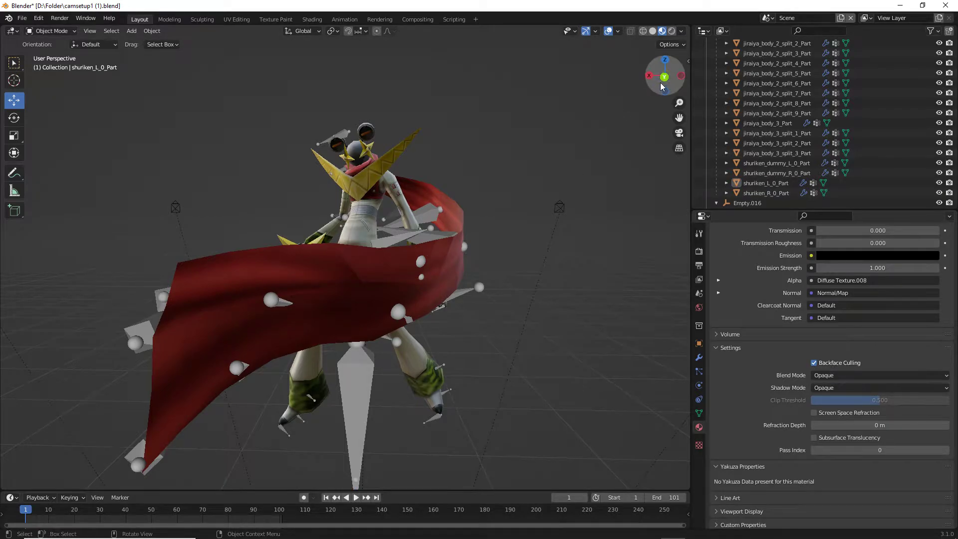
left_click_drag(662, 87, 452, 92)
left_click_drag(542, 93, 482, 96)
Open the world's surface settings with its background colour and switch the viewport to rendered shading.
left_click(699, 280)
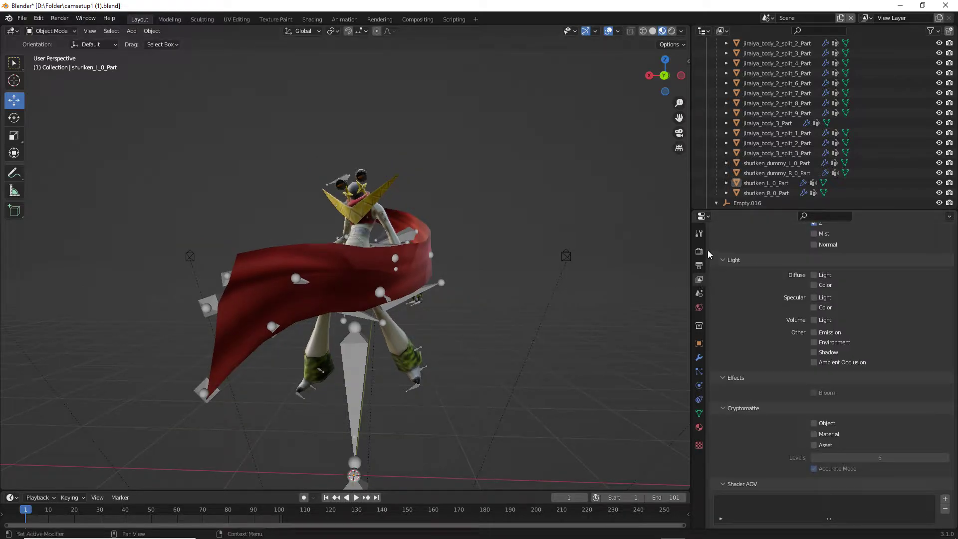
left_click(699, 265)
left_click(698, 250)
left_click(698, 279)
left_click(699, 293)
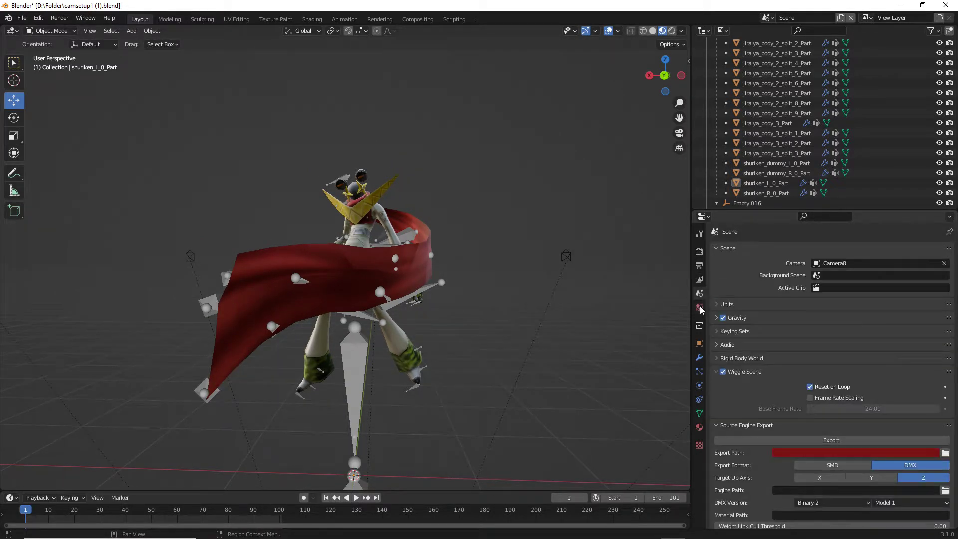
left_click(699, 308)
left_click(813, 316)
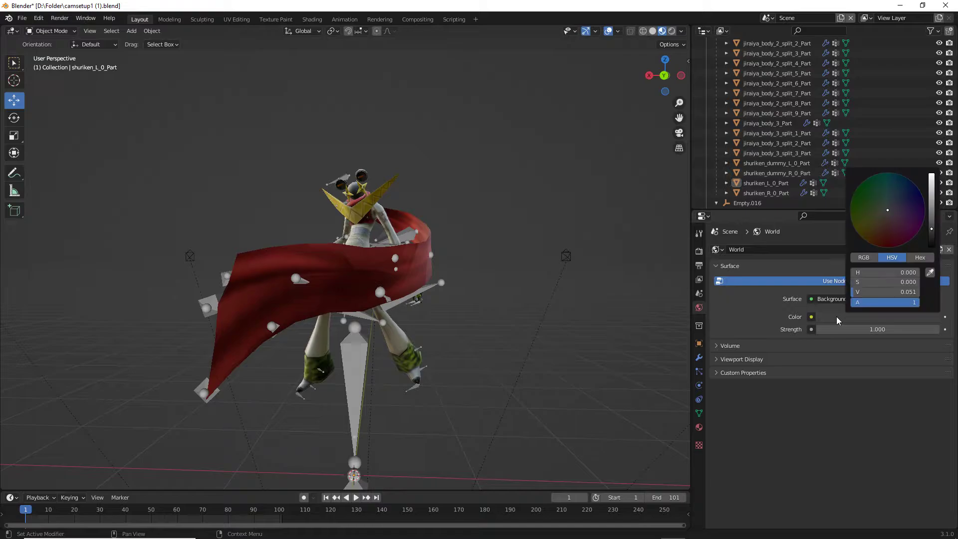
left_click(671, 32)
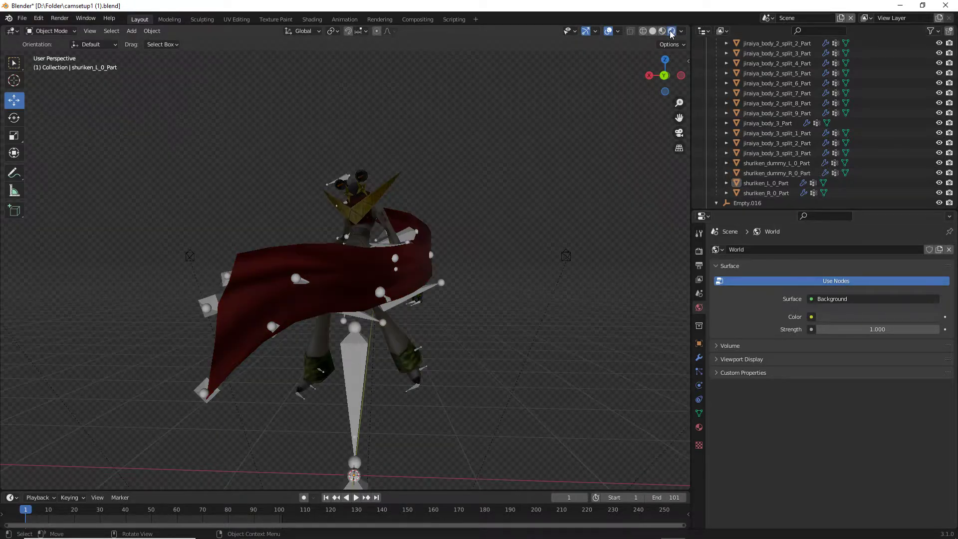
left_click_drag(664, 76, 728, 158)
Brighten the world background colour to a light grey with a value of about 0.61 and view the model from the front.
left_click(838, 317)
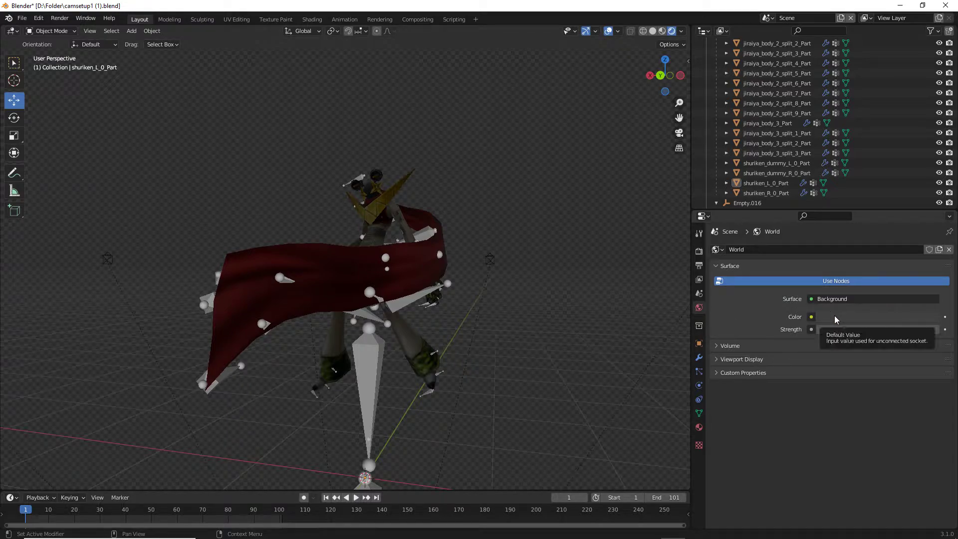
left_click(836, 318)
left_click_drag(931, 228, 931, 193)
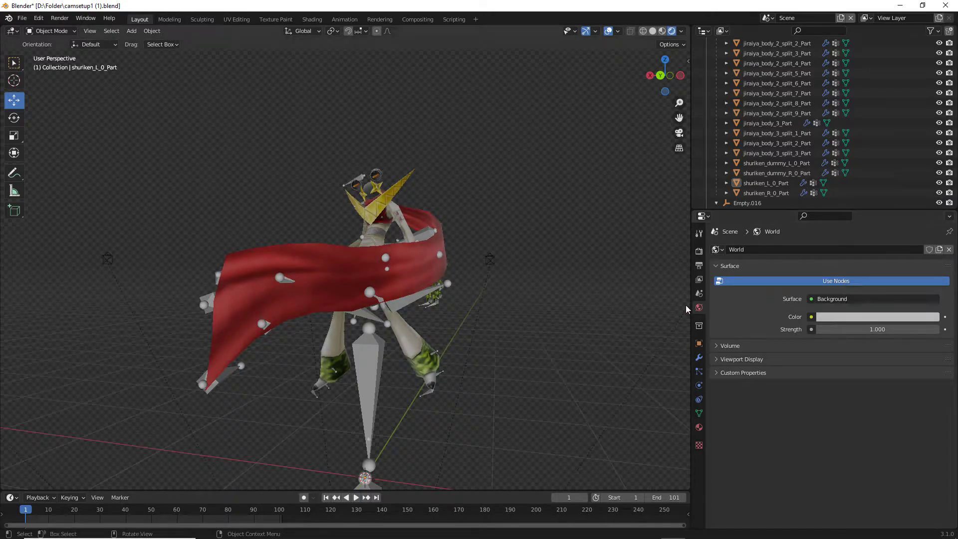
left_click(822, 314)
left_click_drag(863, 292, 900, 292)
left_click_drag(931, 174, 930, 187)
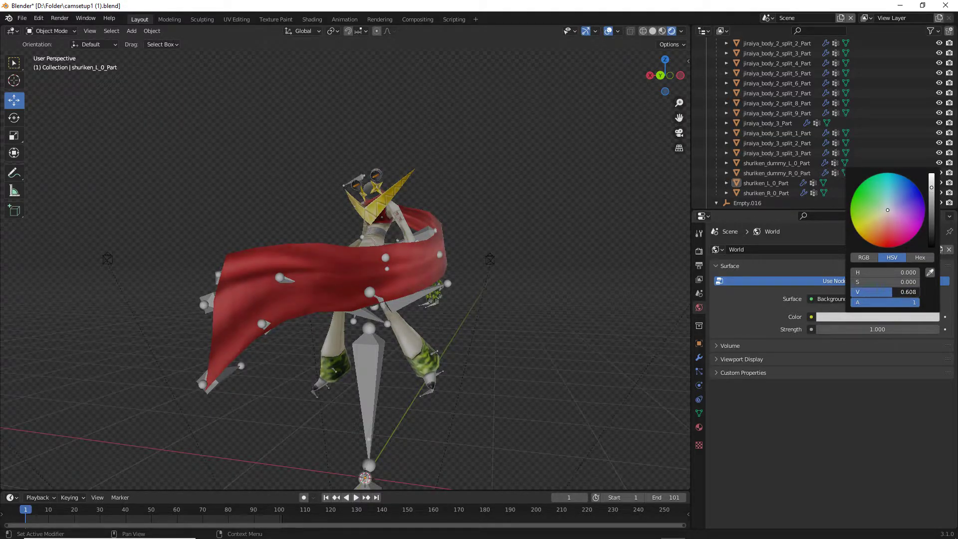
left_click_drag(659, 75, 855, 98)
left_click_drag(633, 97, 671, 84)
Collapse the Armature.005 and Empty.016 hierarchies in the outliner.
scroll(765, 104, "up", 10)
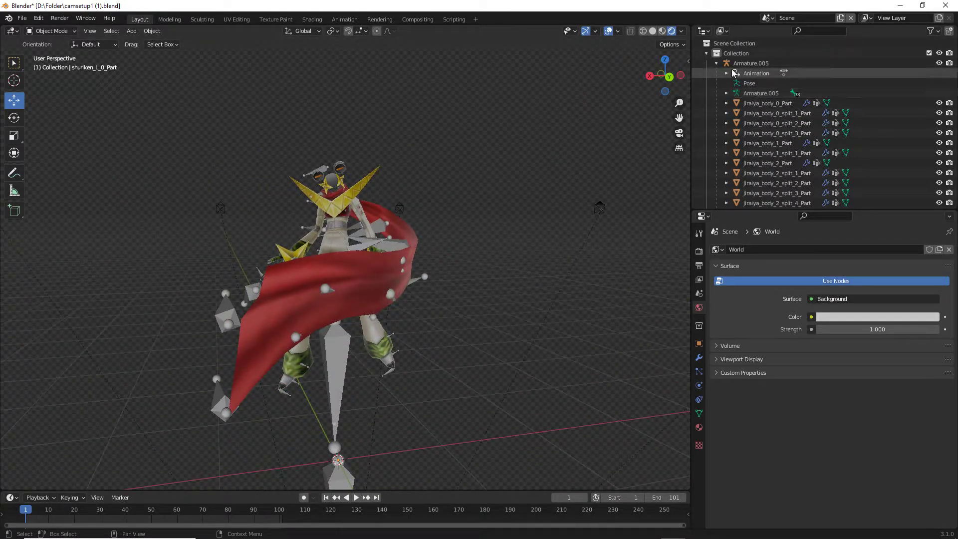
left_click(717, 63)
left_click(716, 74)
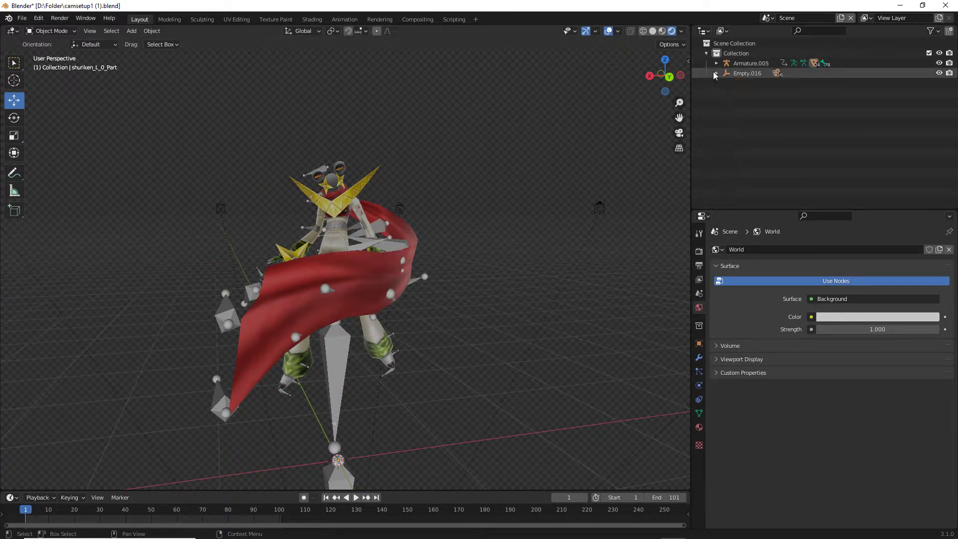
right_click(723, 95)
left_click(770, 108)
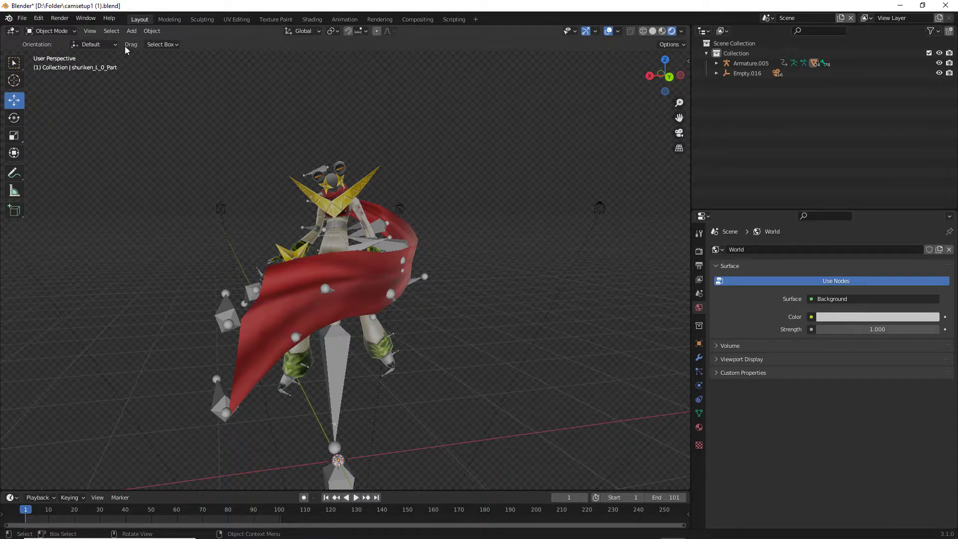
Add a point light and raise it straight up along the Z axis to above the model's head.
left_click(133, 32)
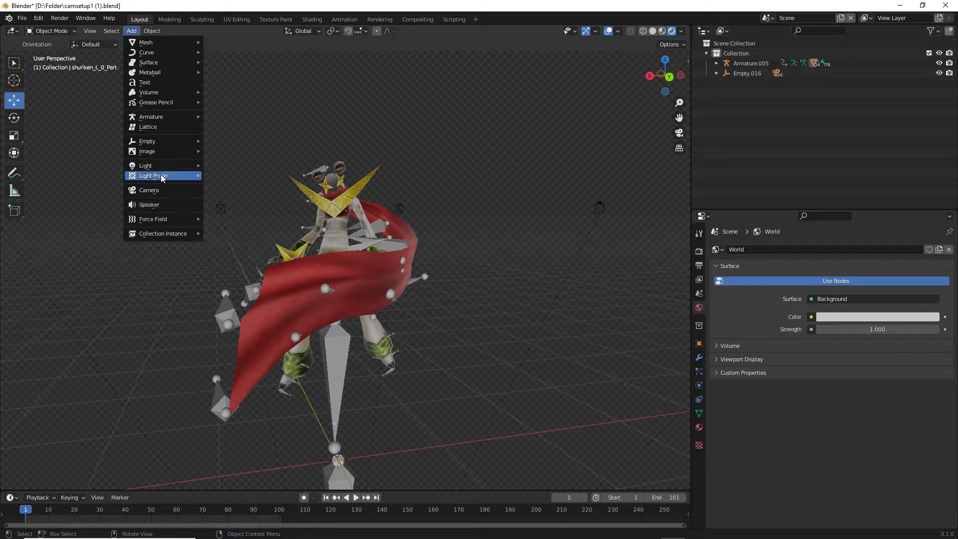
mouse_move(149, 168)
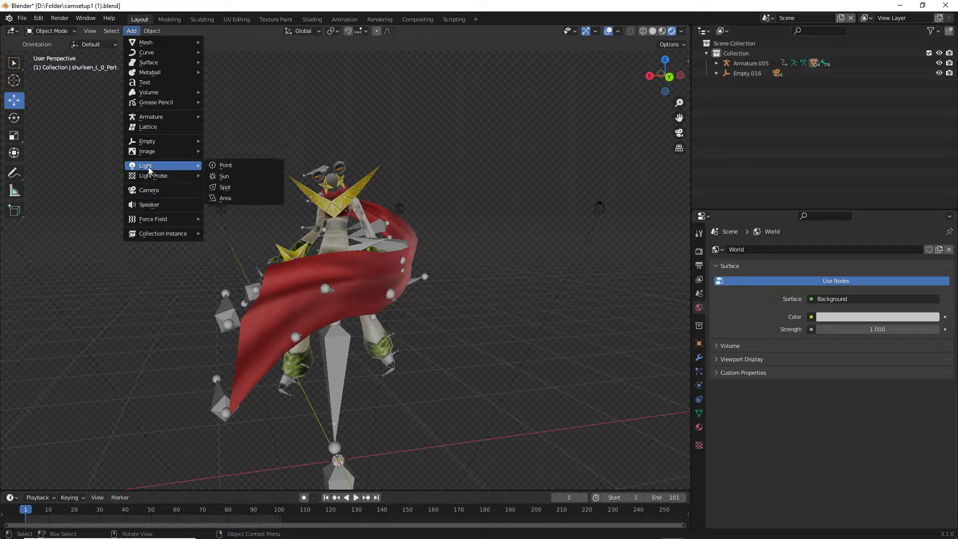
left_click(234, 166)
left_click_drag(337, 432, 322, 47)
scroll(429, 133, "down", 2)
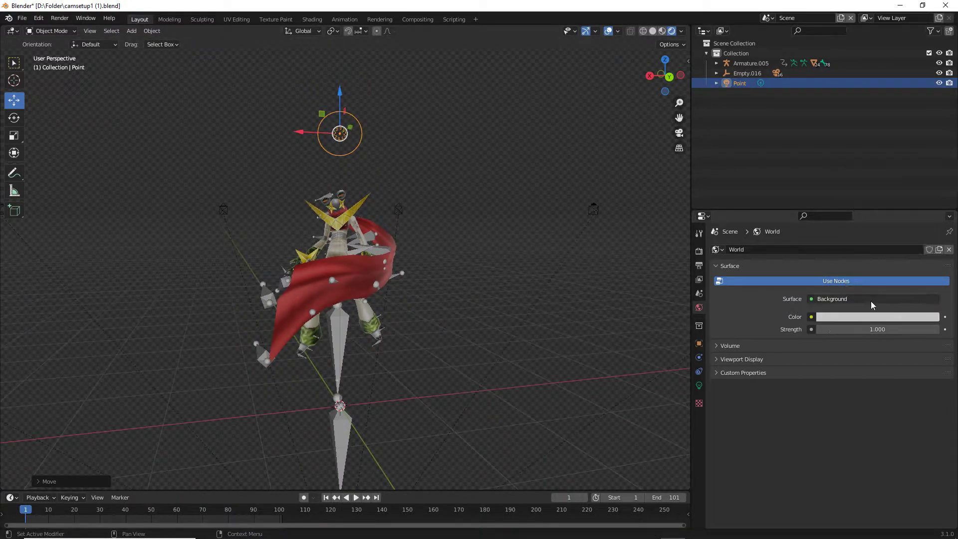
Darken the world background colour to a dark grey and open the Point light's settings.
left_click(890, 317)
mouse_move(882, 293)
left_mouse_down()
mouse_move(822, 300)
mouse_move(870, 295)
left_mouse_up()
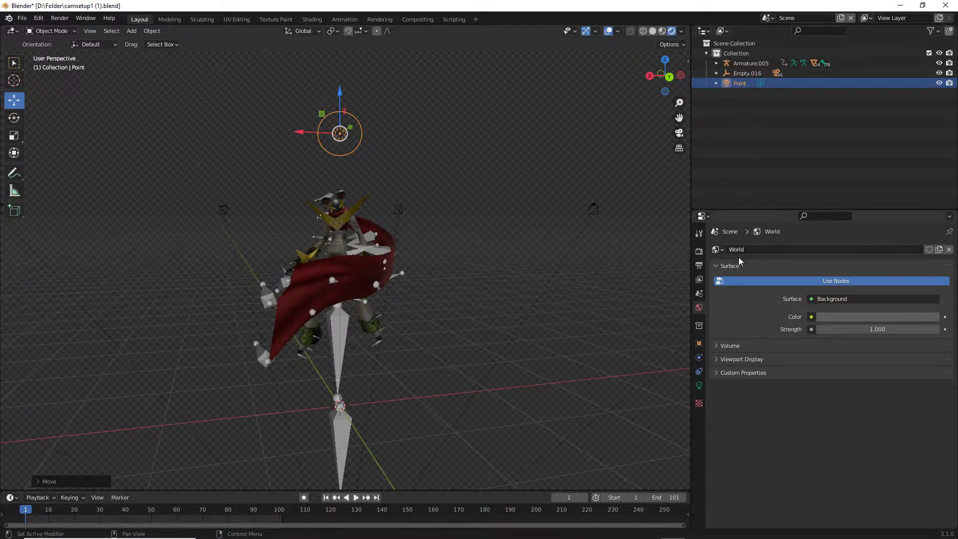
left_click(698, 385)
left_click_drag(665, 75, 942, 74)
scroll(541, 152, "up", 3)
scroll(468, 281, "down", 2)
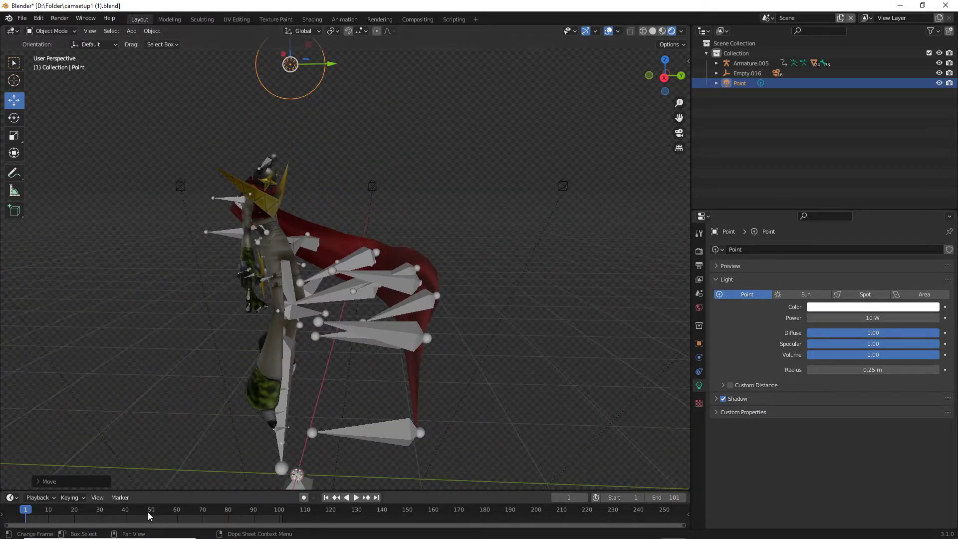
Check the model's animation on the timeline, return to frame 1 and set the Point light's power to 222 W.
left_click_drag(148, 515, 28, 514)
middle_click_drag(584, 165, 370, 253)
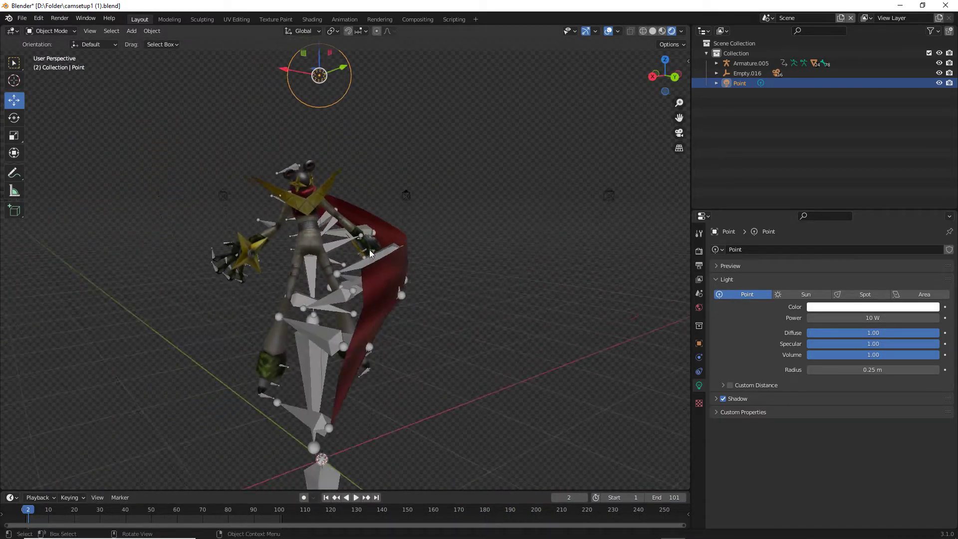
left_click_drag(27, 516, 24, 515)
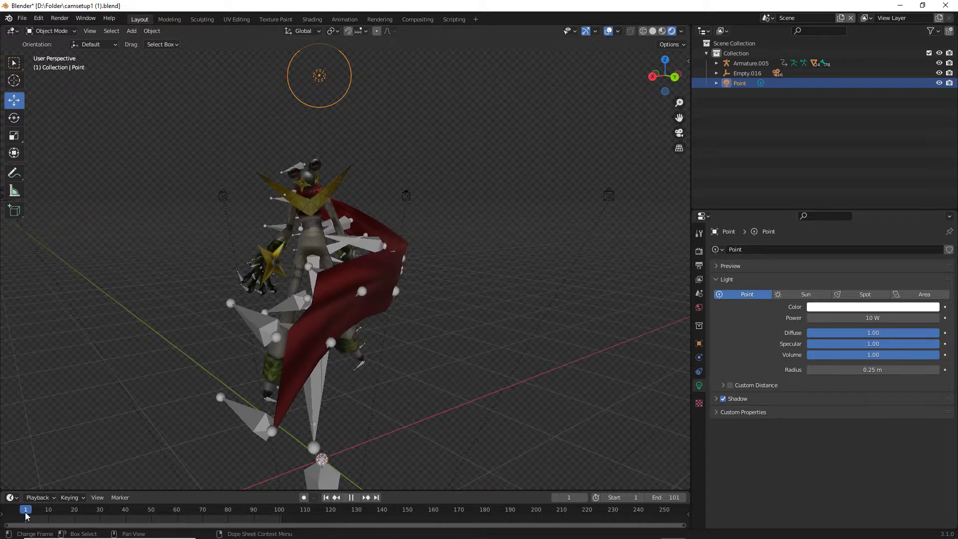
left_click_drag(668, 96, 639, 87)
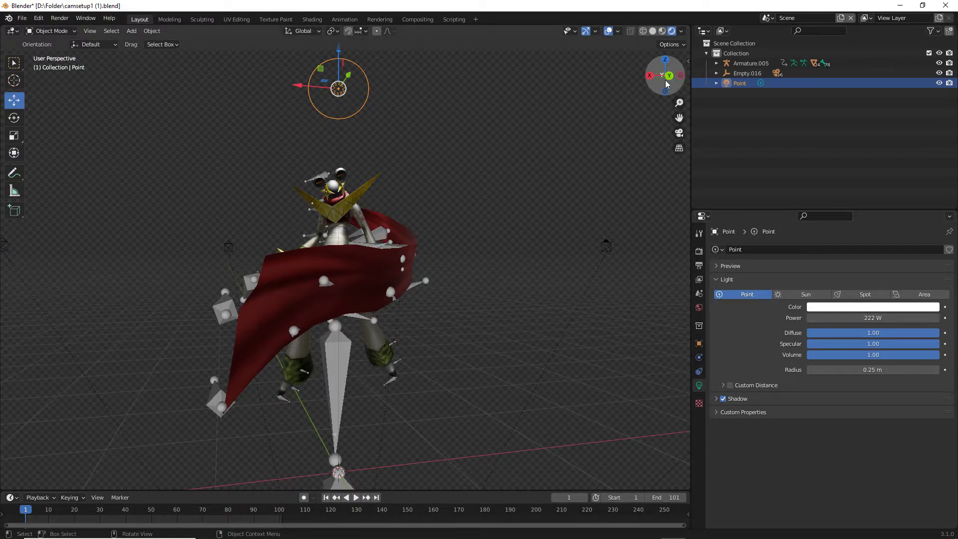
Move the Point light slightly along the Y axis toward the front of the model.
left_click_drag(666, 85, 685, 110)
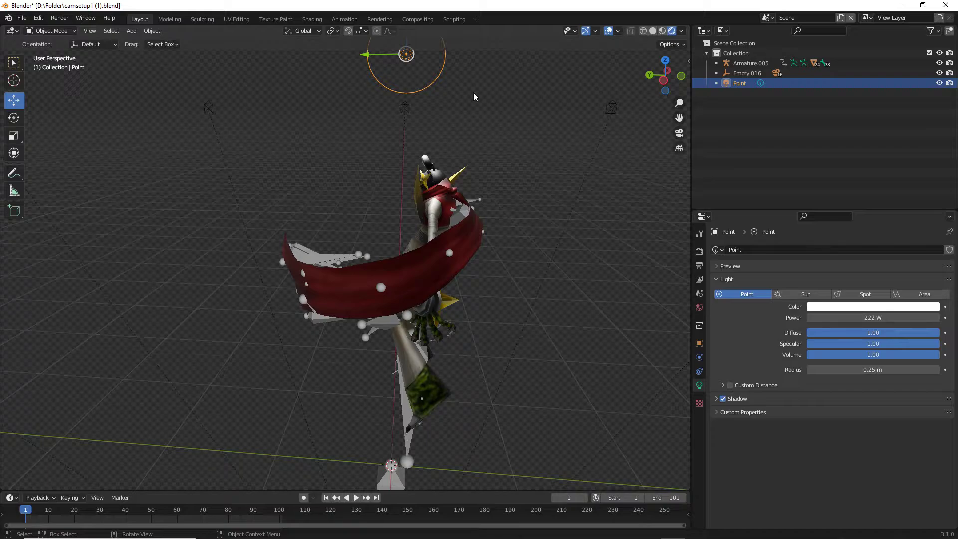
scroll(473, 92, "down", 3)
key("g")
key("y")
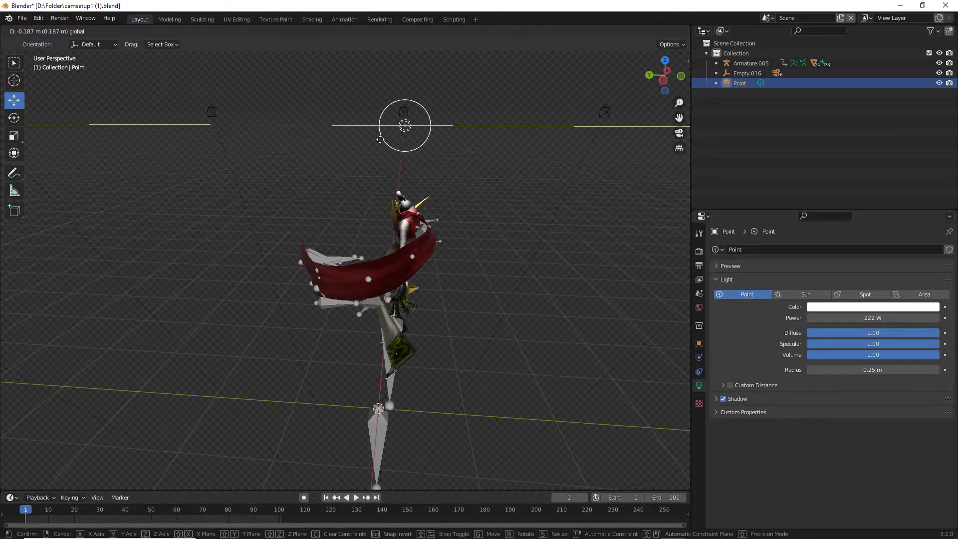
left_click(369, 140)
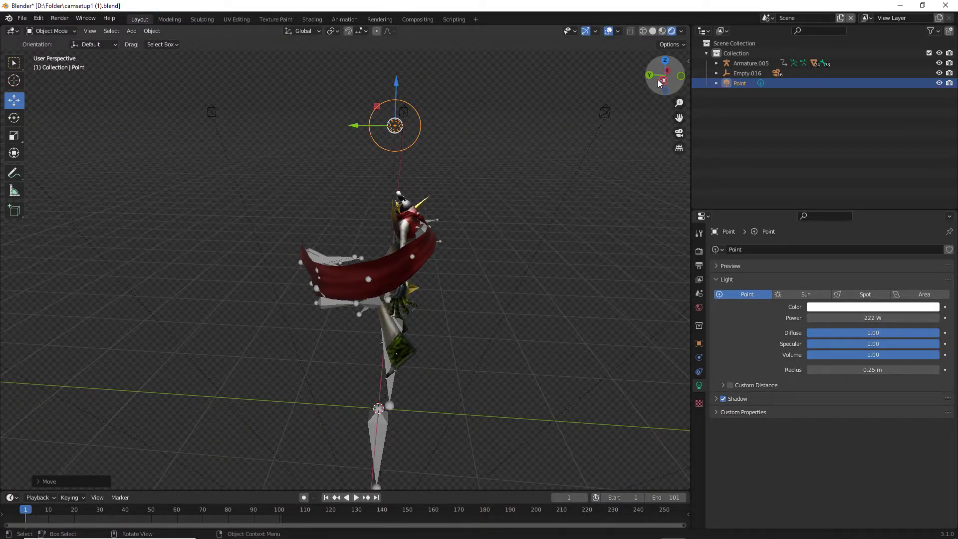
Make Camera1 the active camera, check the model through it, return to the perspective view and collapse Empty.016.
left_click_drag(660, 83, 586, 76)
scroll(534, 150, "up", 4)
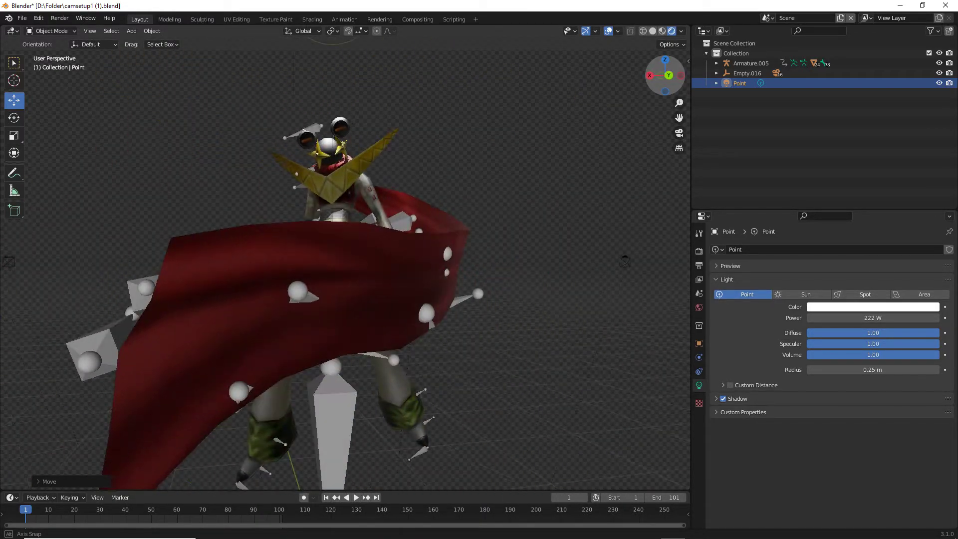
left_click_drag(665, 75, 665, 76)
left_click(716, 73)
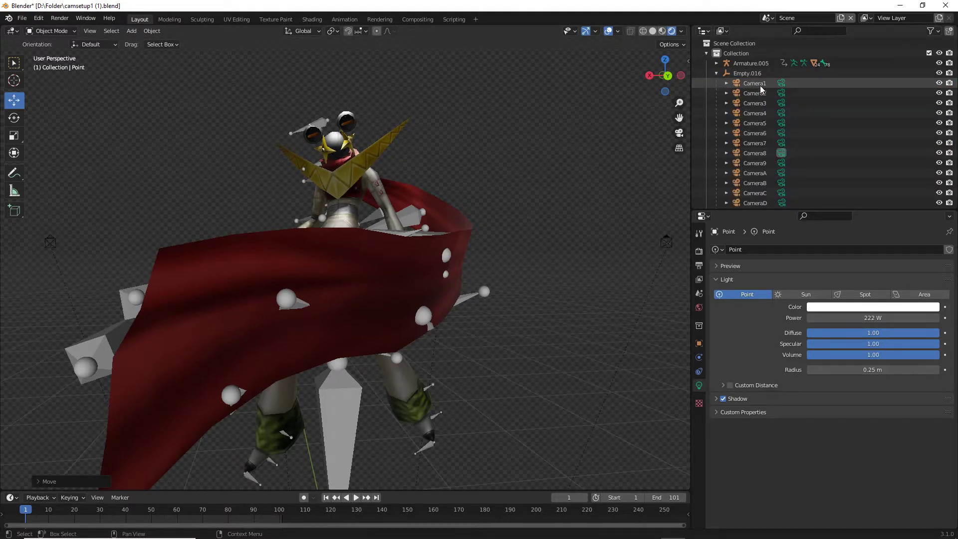
left_click(754, 83)
left_click(678, 133)
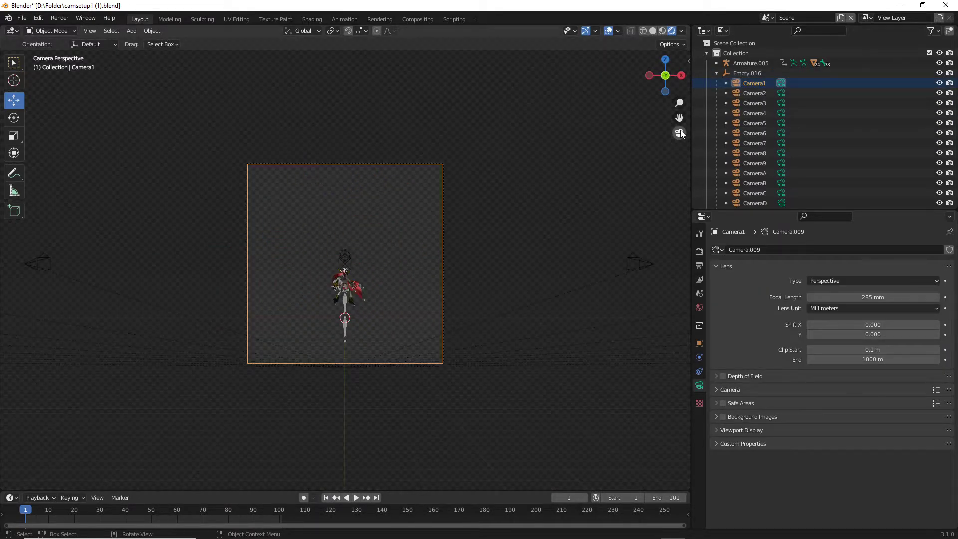
left_click(679, 133)
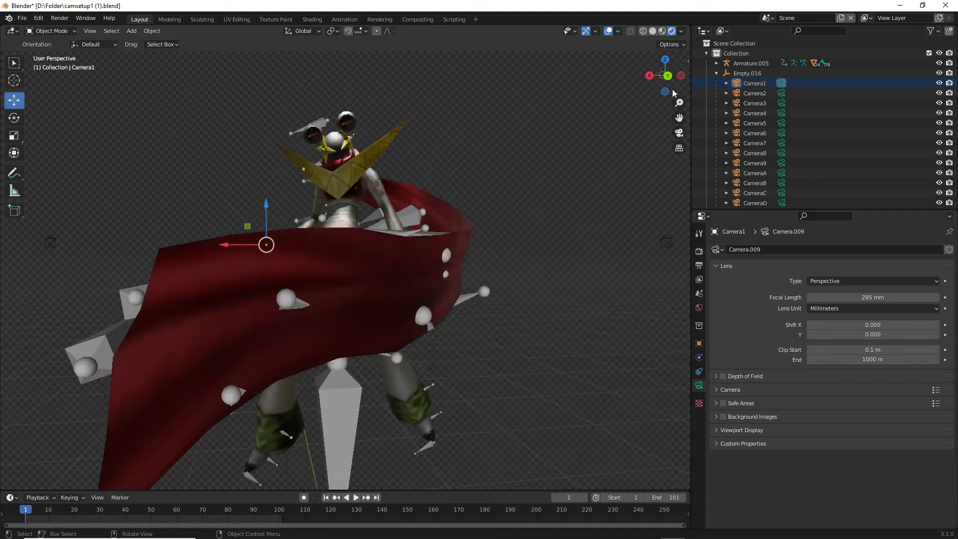
mouse_move(674, 90)
left_mouse_down()
mouse_move(664, 76)
mouse_move(682, 81)
left_mouse_up()
left_click(563, 143)
scroll(556, 151, "down", 1)
left_click(716, 73)
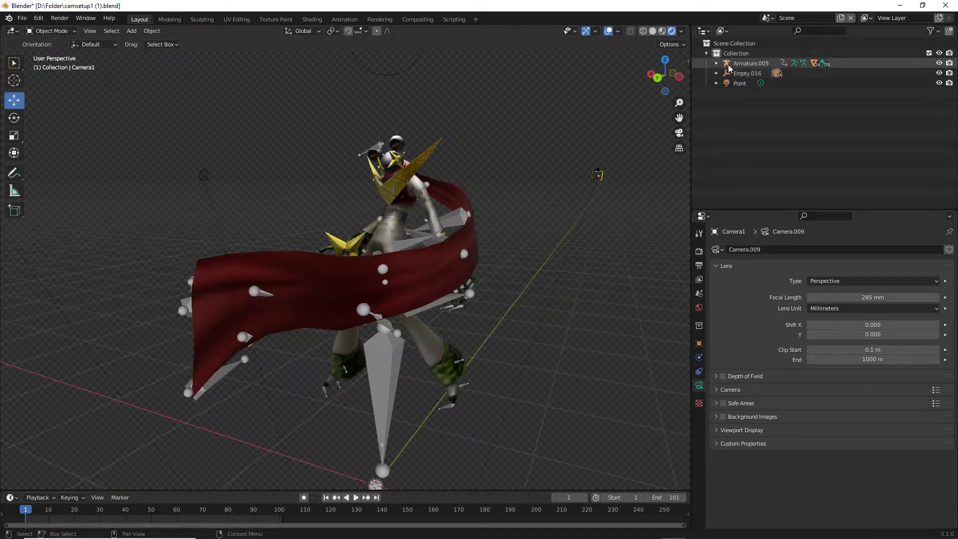
Set the Z rotation of Armature.005 to 180°, leaving its X rotation at 90°.
left_click(750, 64)
left_click_drag(654, 93, 669, 80)
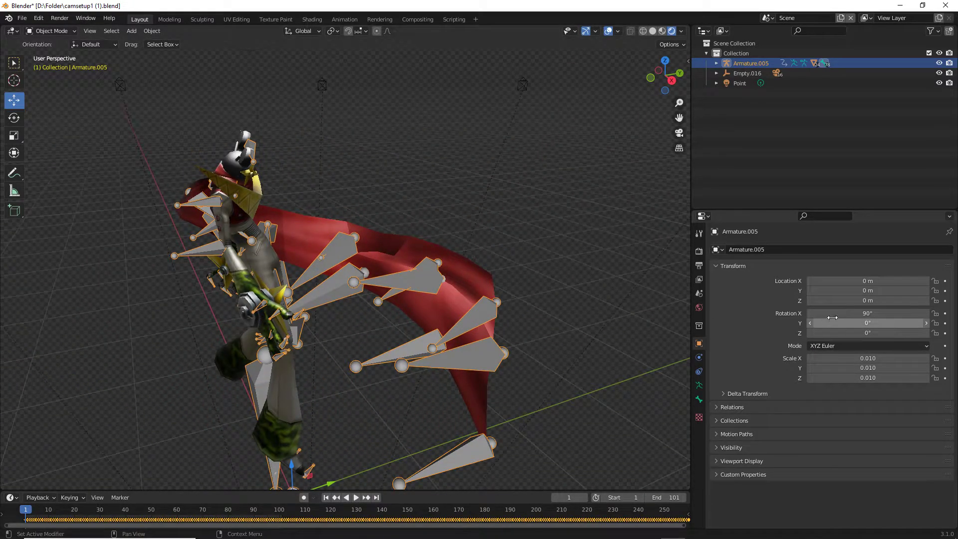
left_click_drag(828, 313, 847, 313)
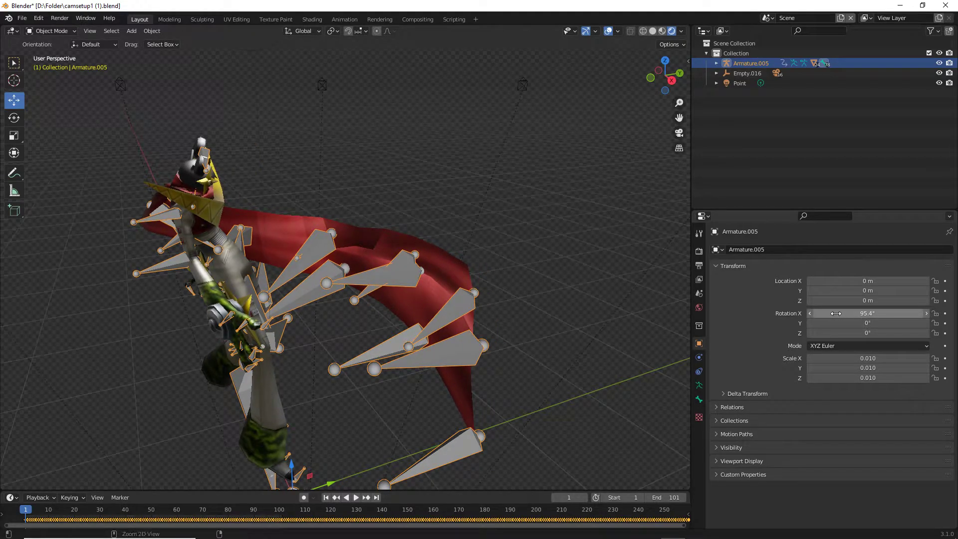
key("ctrl+z")
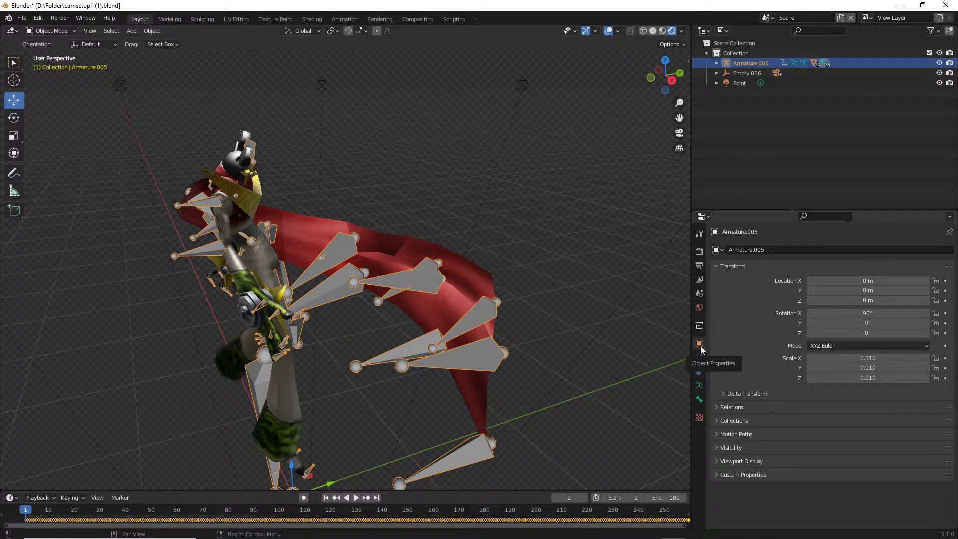
left_click_drag(843, 332, 878, 332)
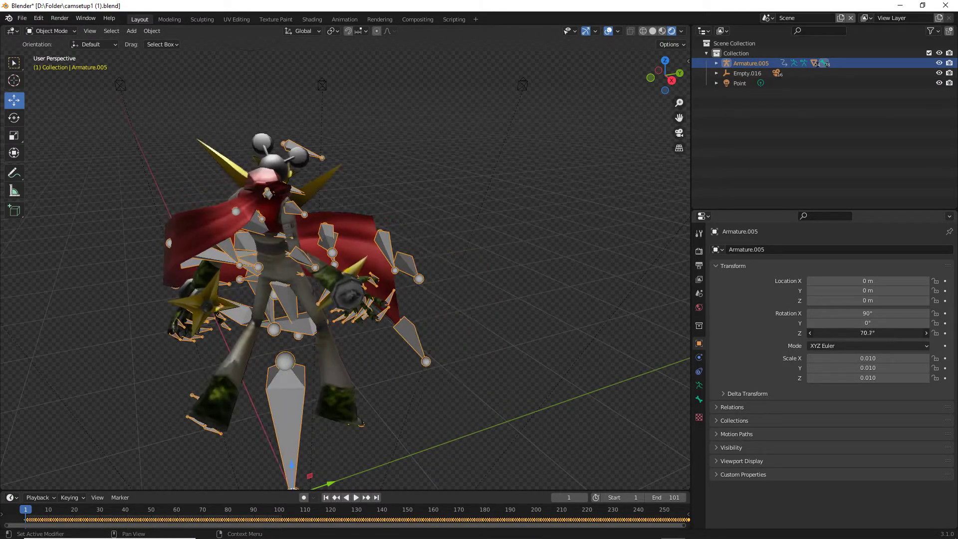
left_click(896, 333)
key("Return")
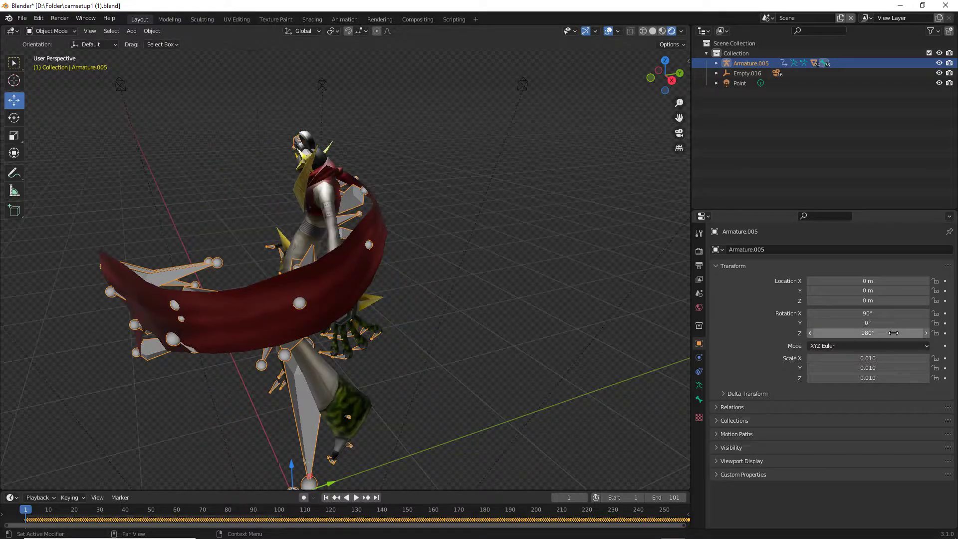
Examine the turned model through Camera1, leaving and re-entering the camera view to compare its framing and lighting.
left_click(716, 73)
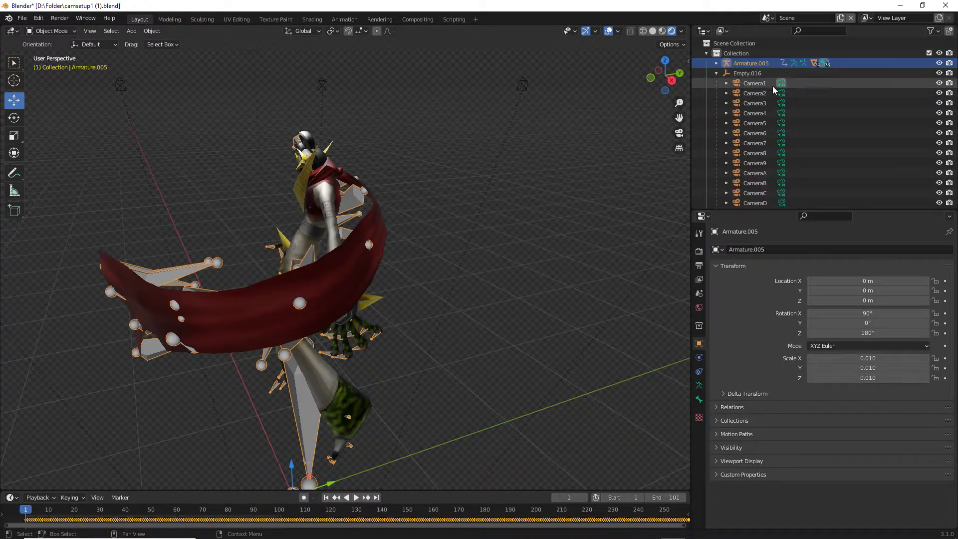
left_click(679, 132)
left_click(392, 281)
scroll(394, 313, "up", 6)
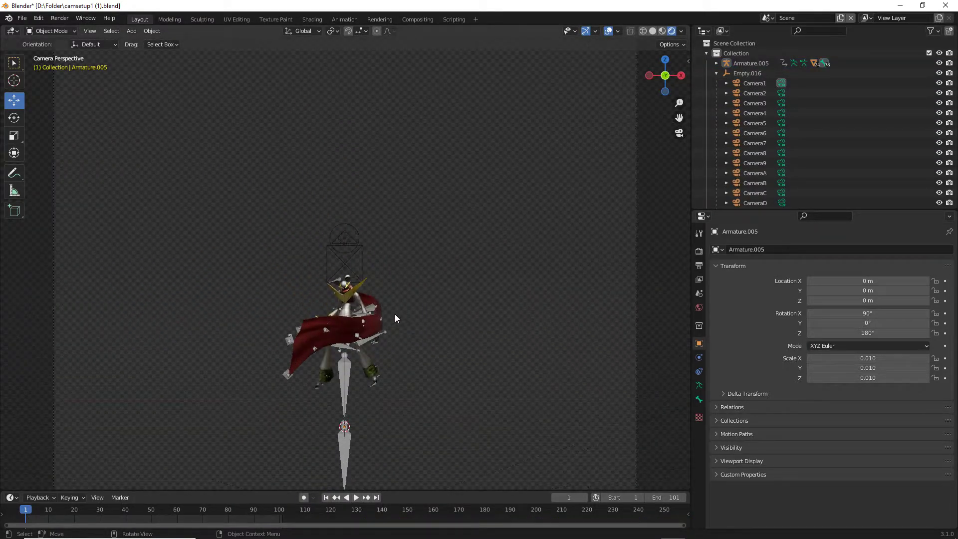
left_click(678, 134)
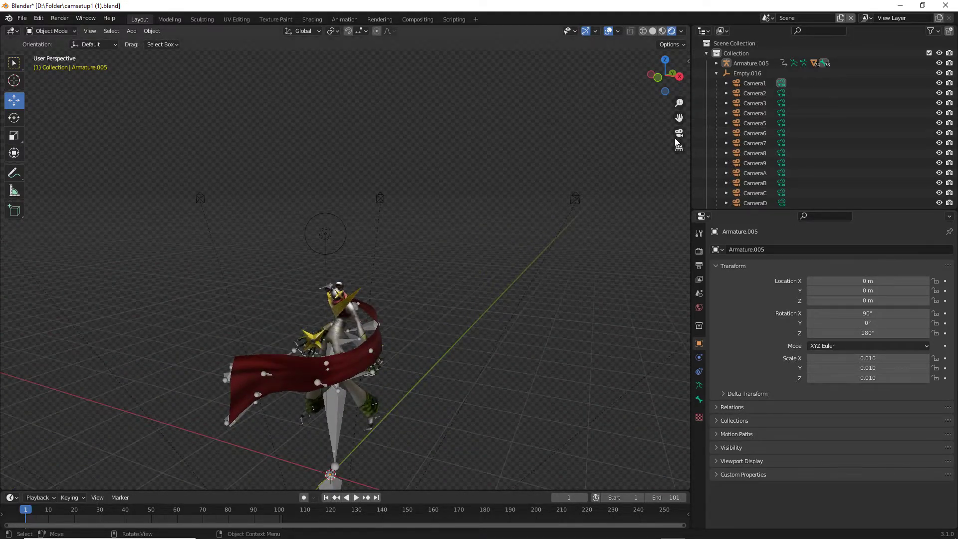
left_click(676, 134)
scroll(512, 283, "up", 5)
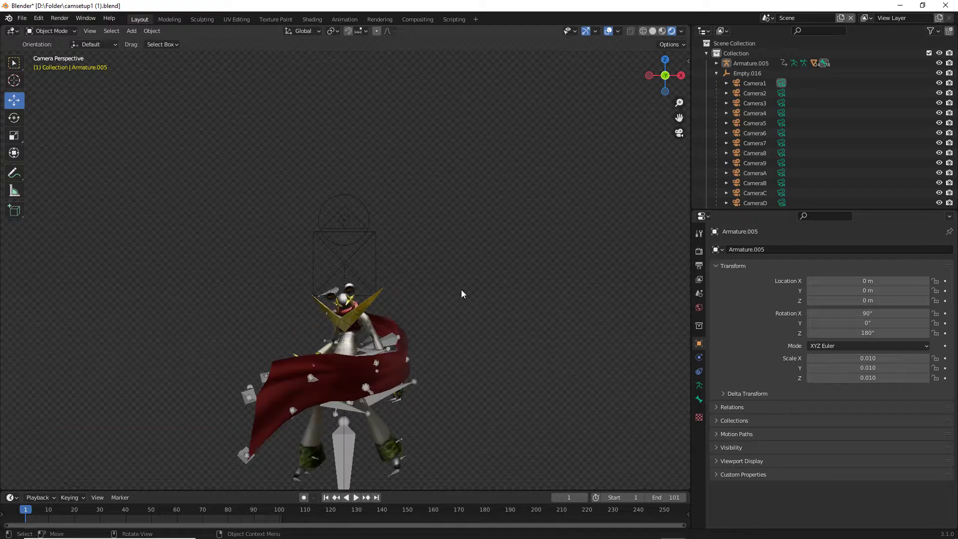
Reduce the render output's horizontal resolution to 236 px.
left_click(699, 266)
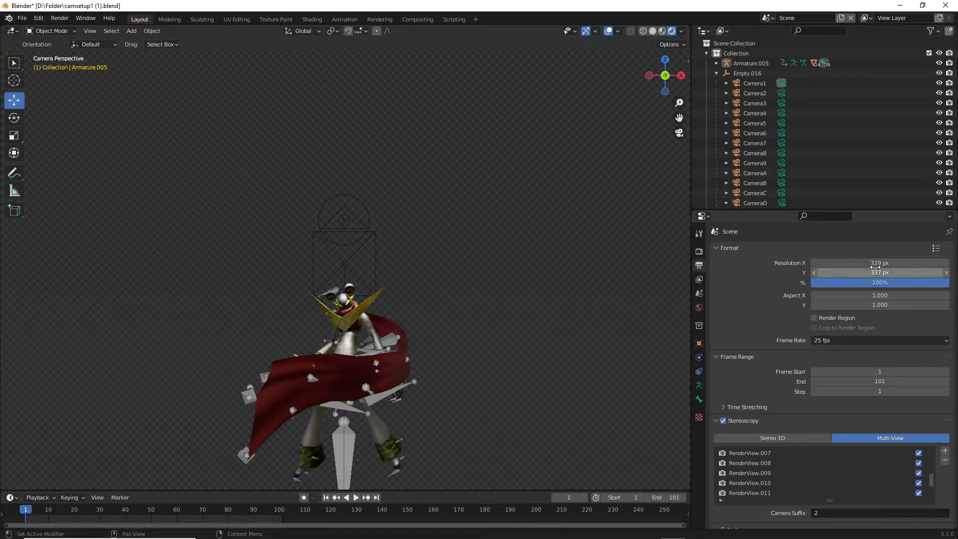
left_click_drag(820, 263, 788, 263)
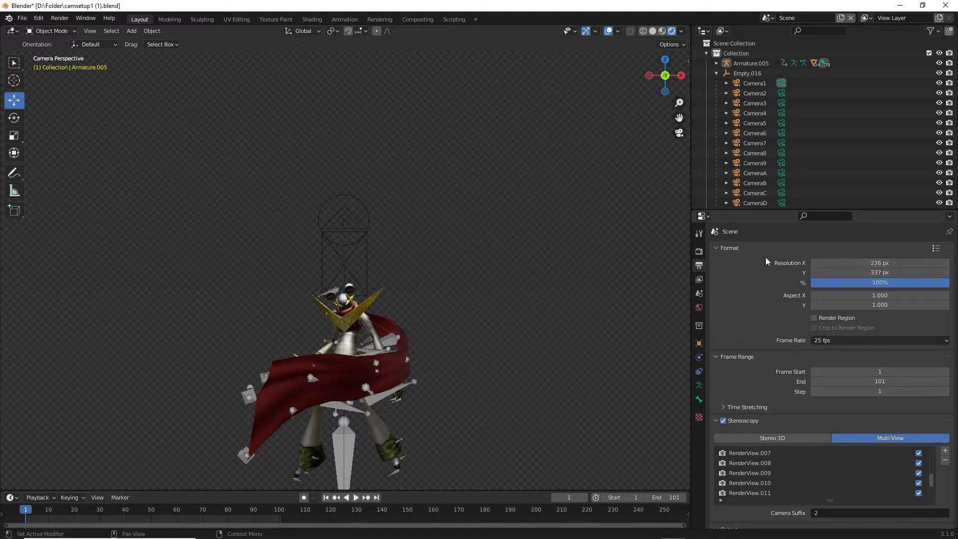
scroll(765, 261, "down", 4)
Select Camera1, view the scene through it and raise its focal length to 667 mm so the model fills the frame.
left_click(754, 83)
key("ctrl+KP_0")
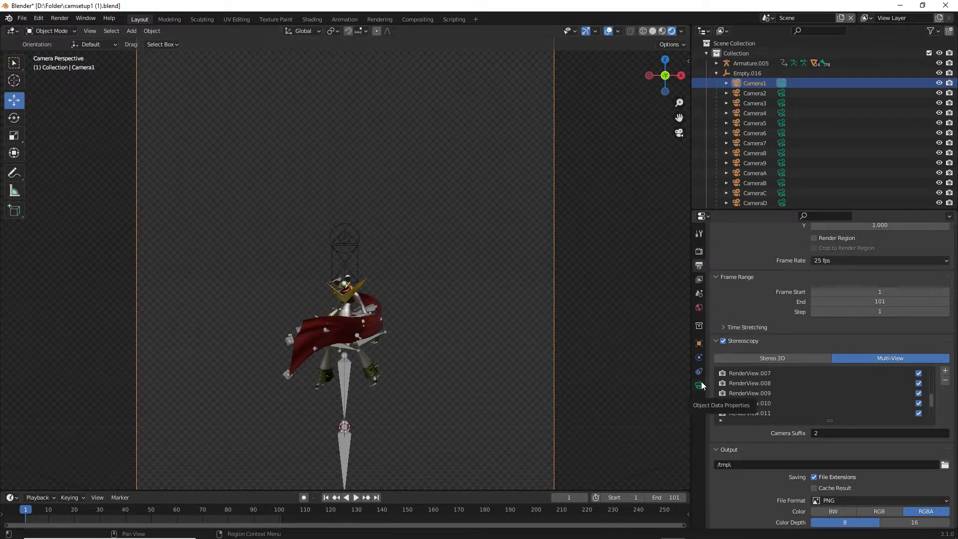
left_click(701, 381)
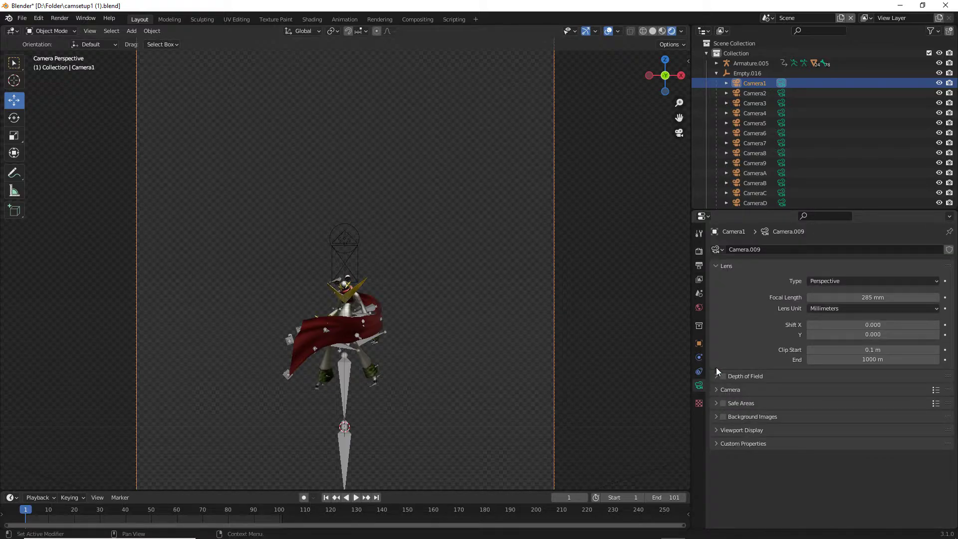
scroll(617, 297, "down", 1)
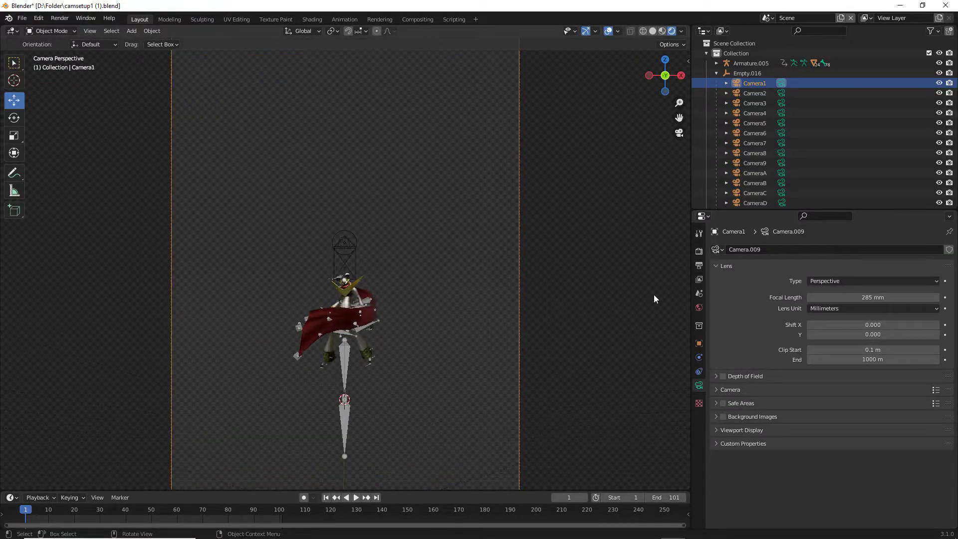
left_click_drag(831, 298, 935, 298)
scroll(738, 169, "down", 2)
scroll(573, 214, "down", 3)
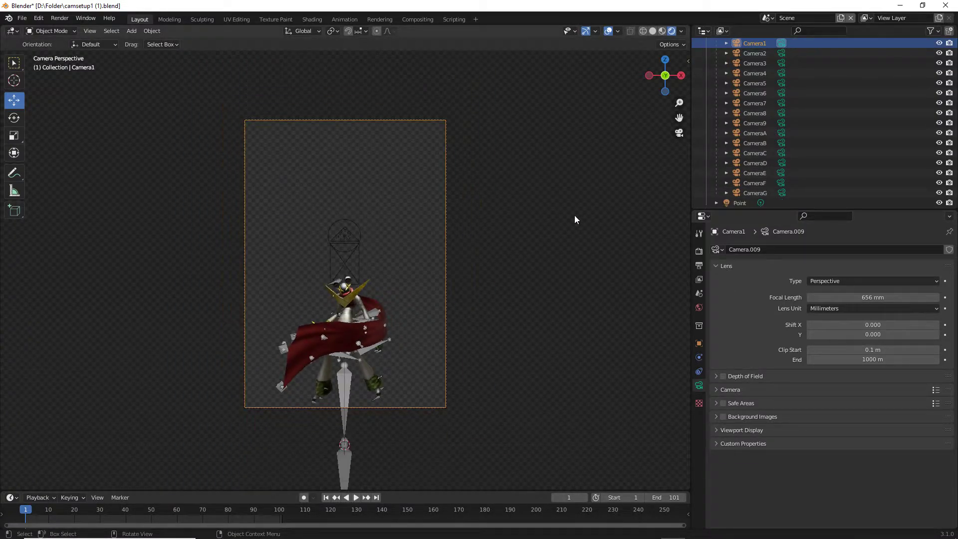
scroll(574, 214, "up", 1)
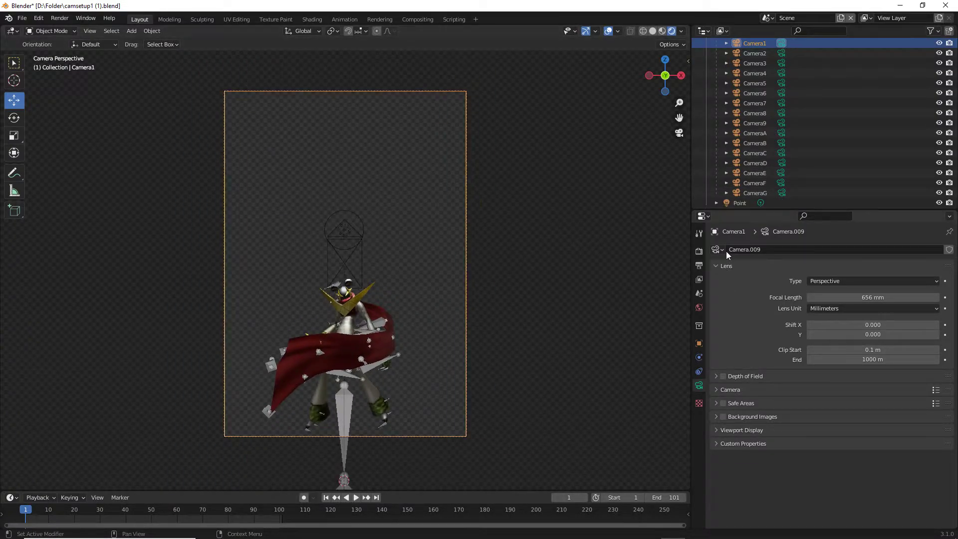
left_click_drag(838, 298, 847, 298)
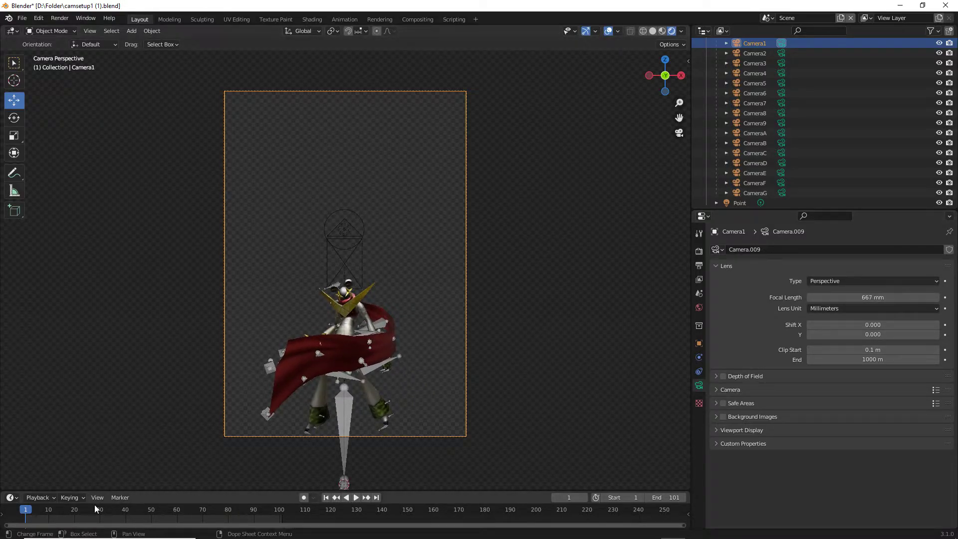
Briefly play the animation, return to its start, and set Camera1's focal length to 620 mm.
key("space")
left_click_drag(42, 509, 26, 510)
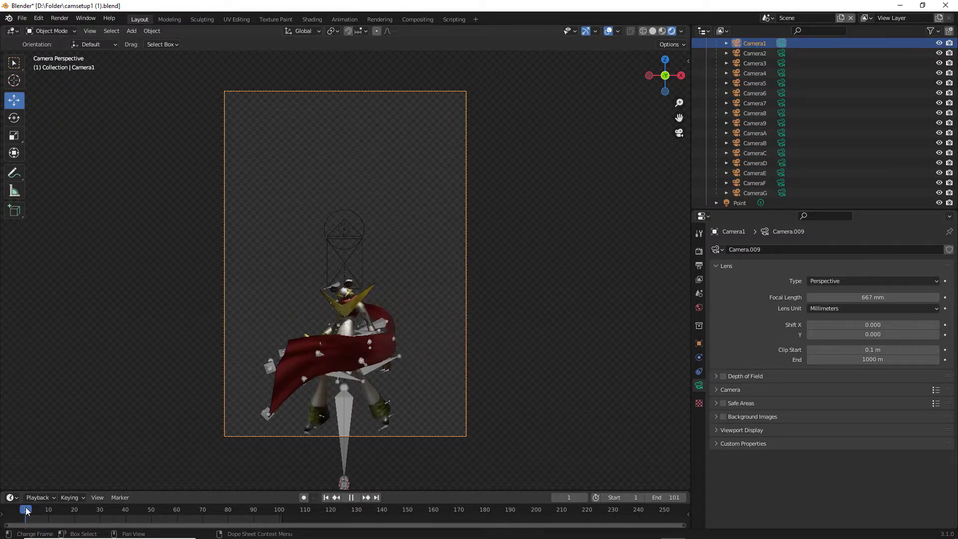
left_click_drag(857, 295, 838, 296)
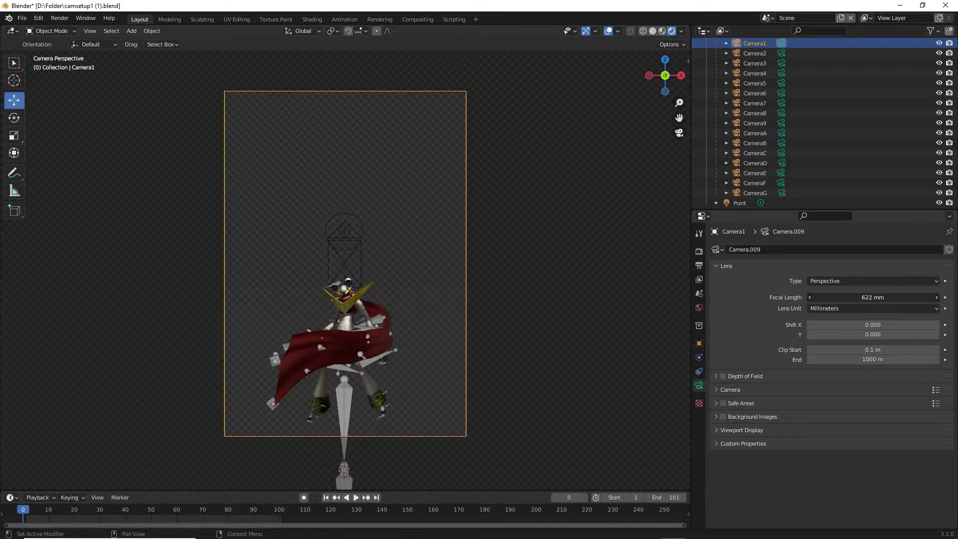
left_click(868, 297)
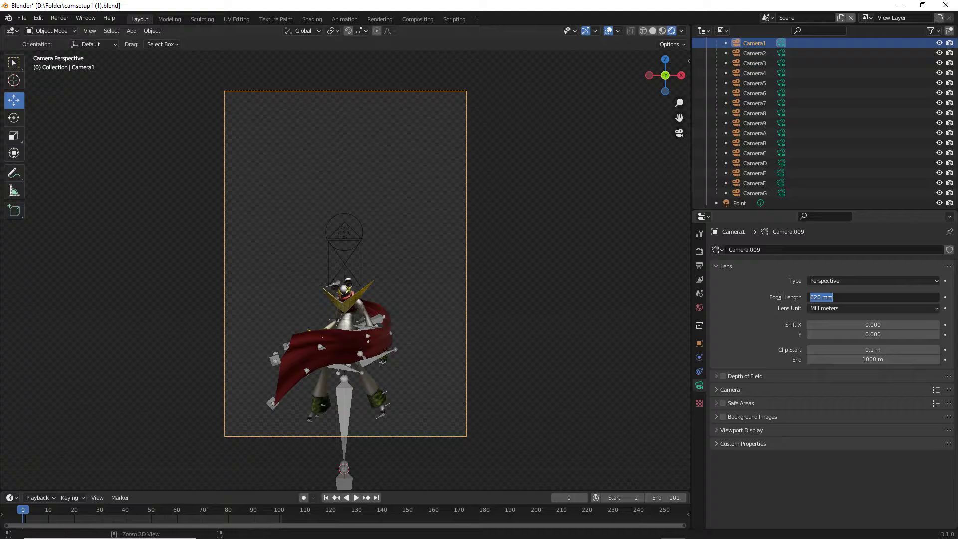
key("Return")
Make Camera2 and Camera3 active in turn and set each one's focal length to 620 mm.
left_click(781, 53)
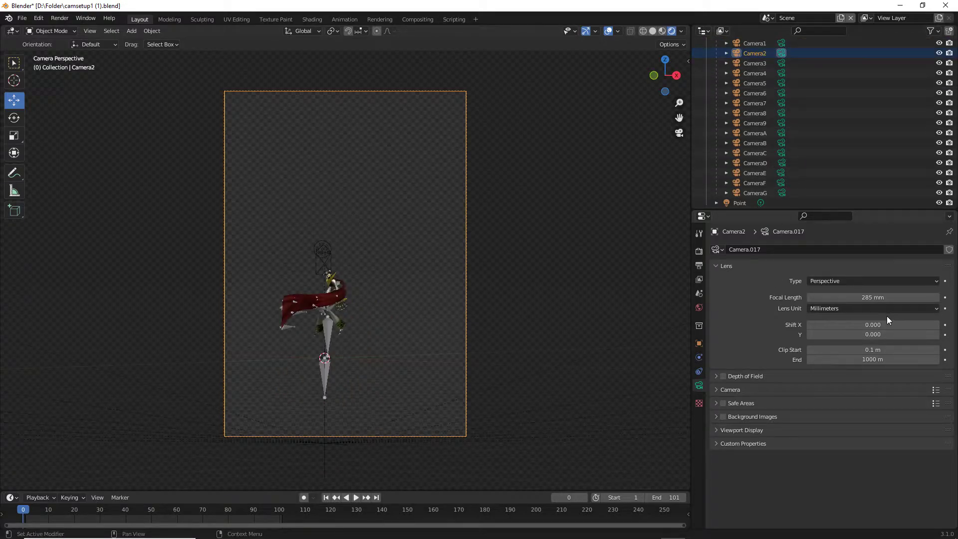
key("Return")
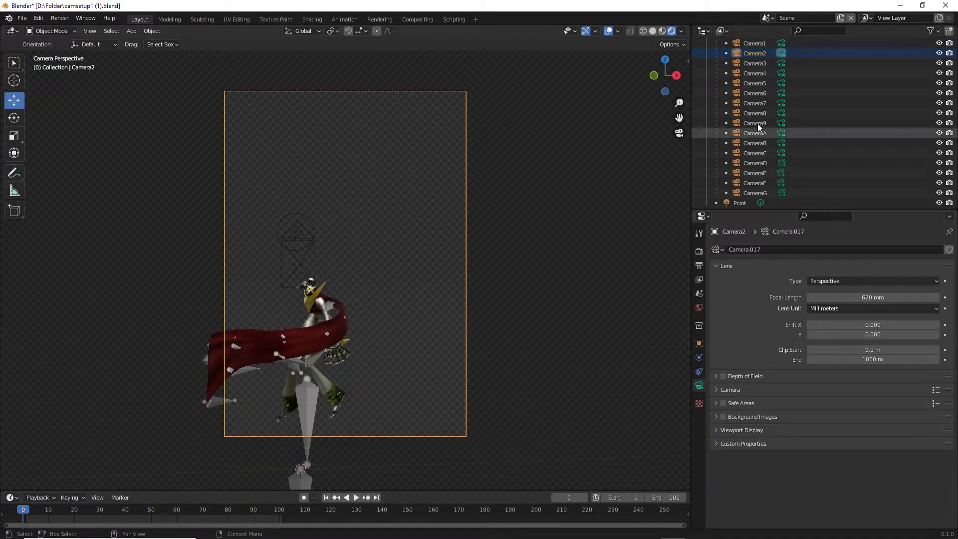
left_click(781, 63)
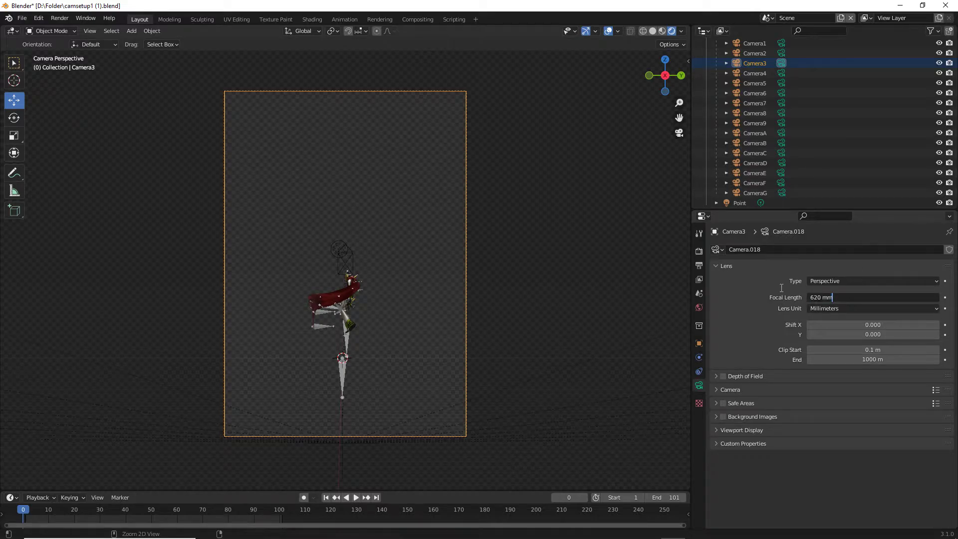
key("Return")
Set the focal length of Camera4 and Camera5 to 620 mm, viewing the model through each.
left_click(781, 73)
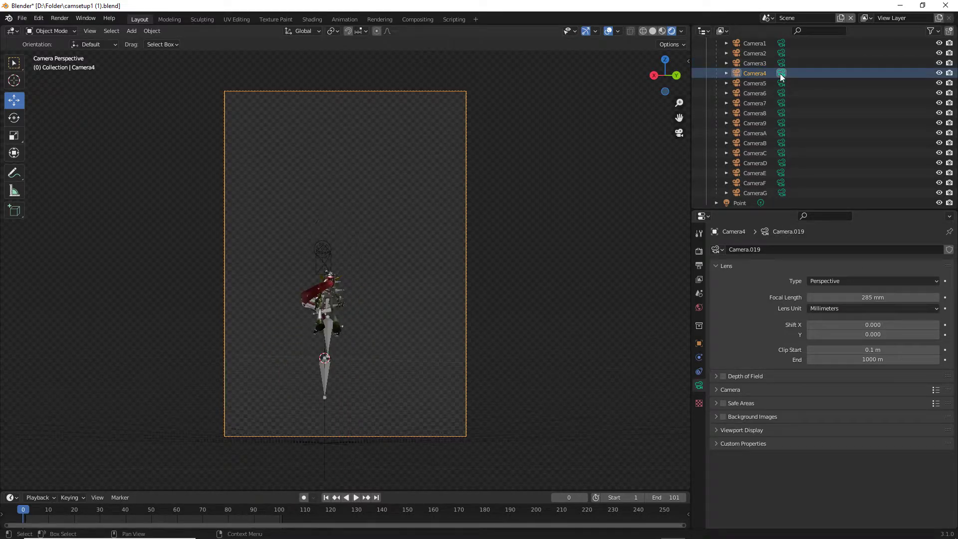
double_click(873, 298)
type("620")
key("Return")
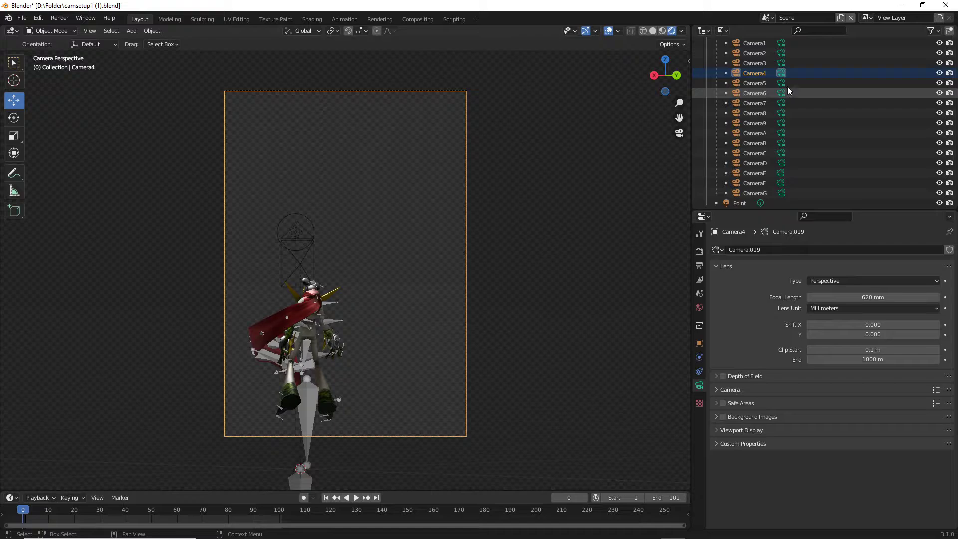
left_click(781, 84)
scroll(788, 107, "up", 1)
double_click(846, 298)
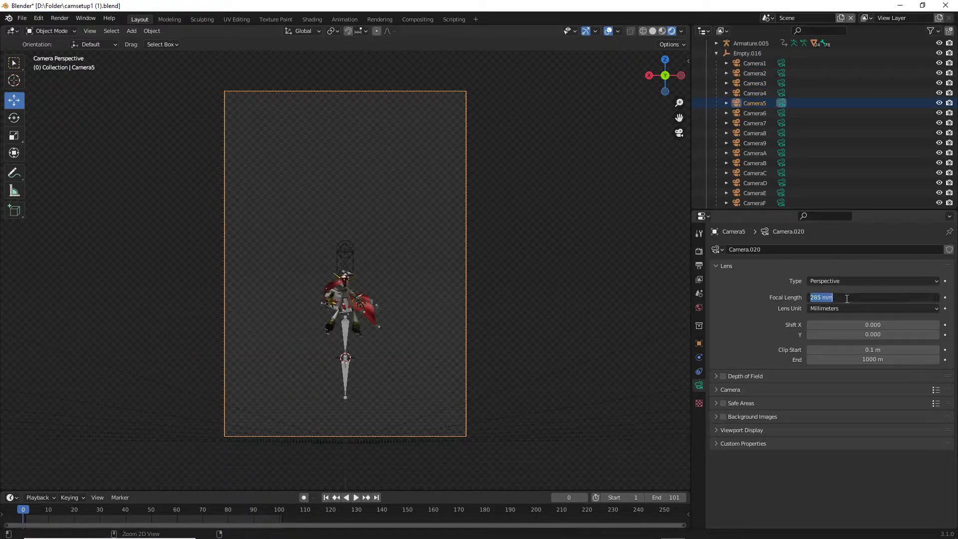
key("Return")
Set the focal length of Camera6 and Camera7 to 620 mm as well.
left_click(782, 113)
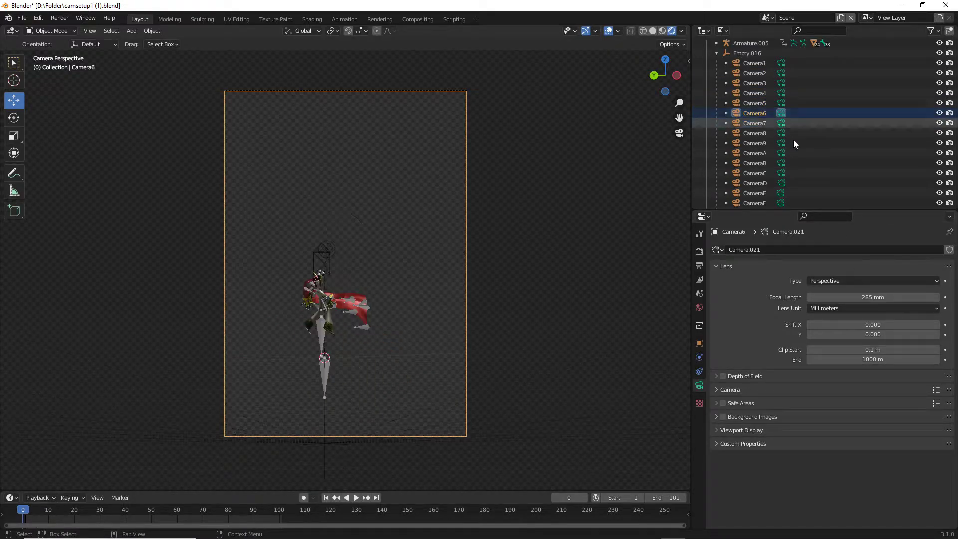
double_click(848, 298)
type("620")
key("Return")
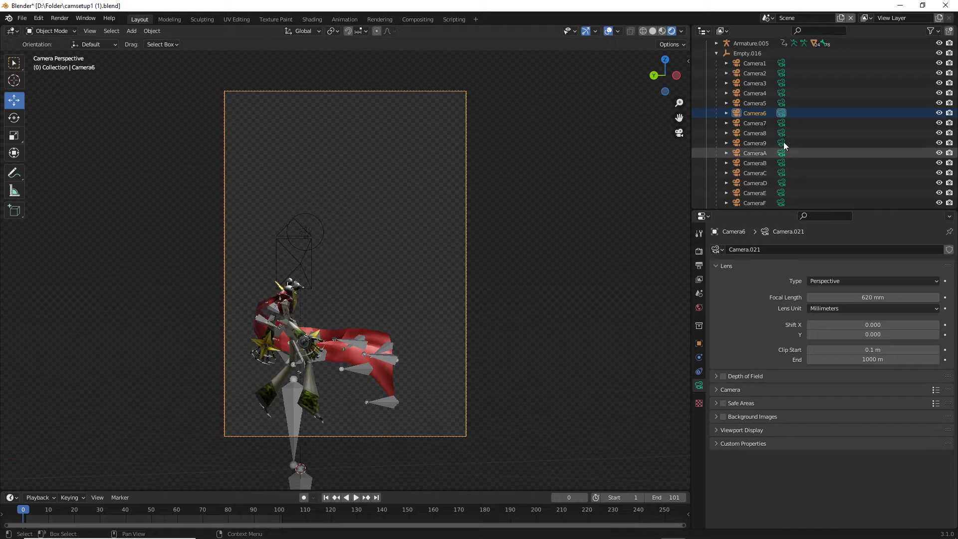
left_click(781, 123)
double_click(846, 298)
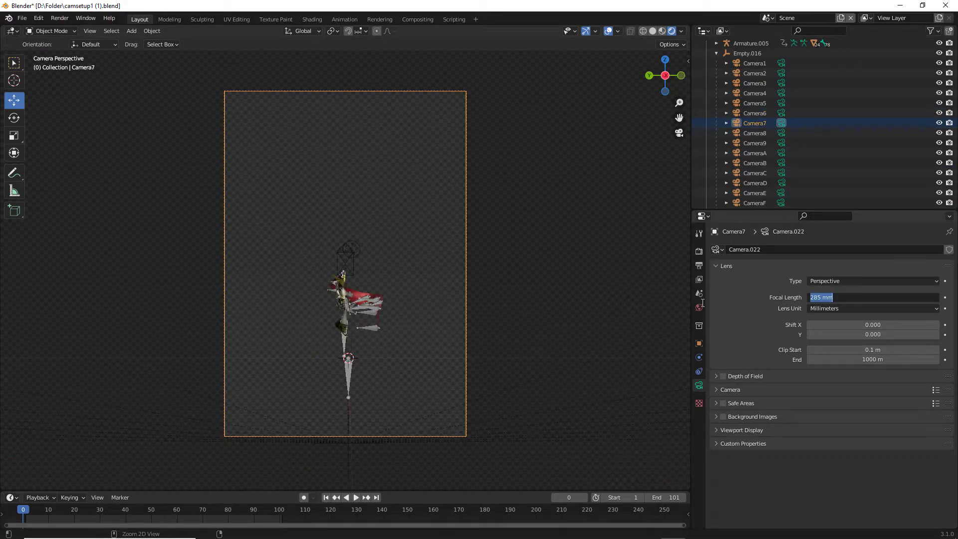
key("Return")
Set Camera8's focal length to 620 mm and compare its framing with Camera7's.
left_click(781, 133)
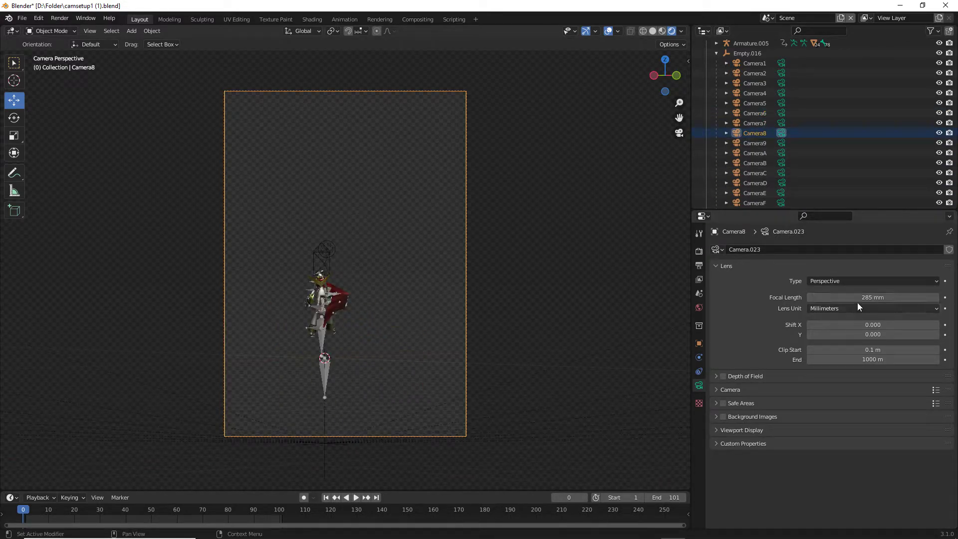
key("Return")
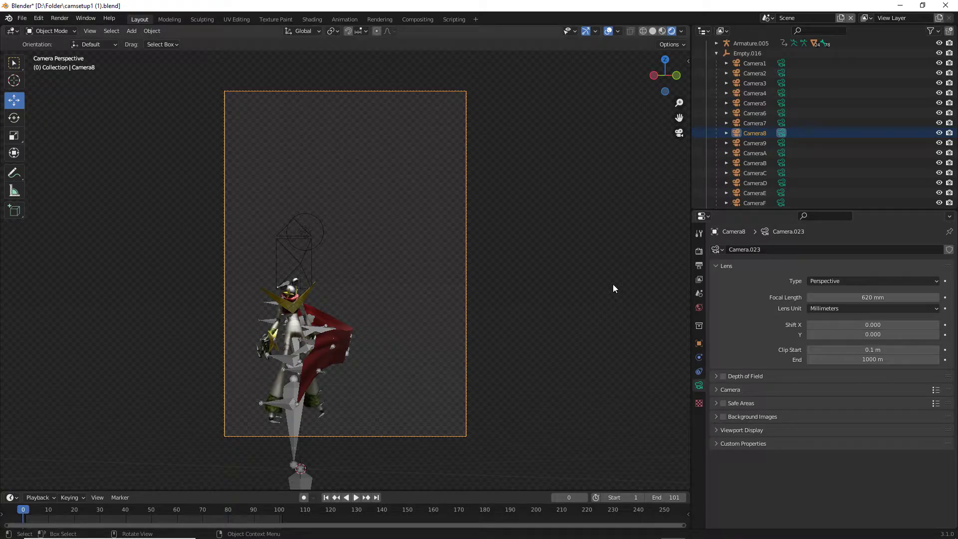
left_click(781, 123)
left_click(781, 133)
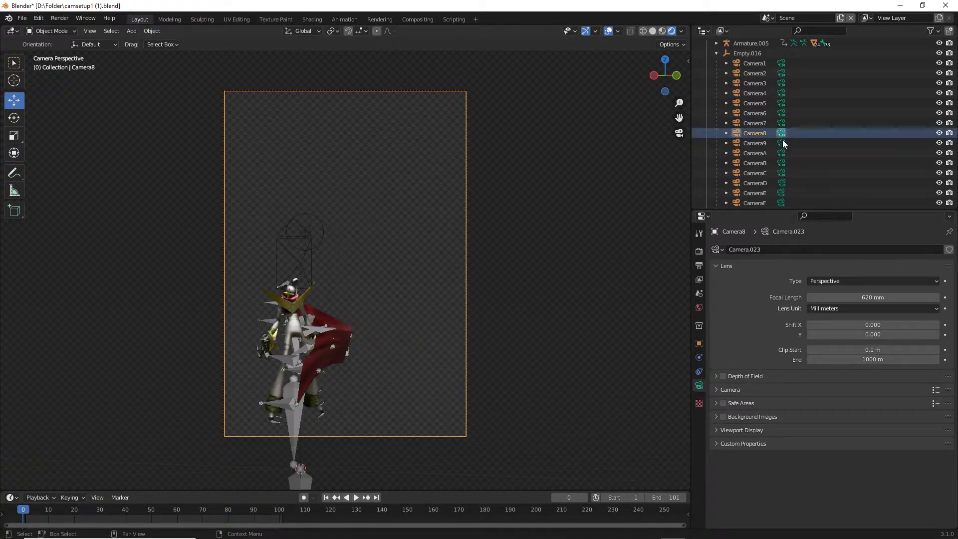
Review the output resolution settings and compare the model's framing through Camera9, Camera1 and Camera2.
left_click(781, 142)
scroll(774, 144, "down", 2)
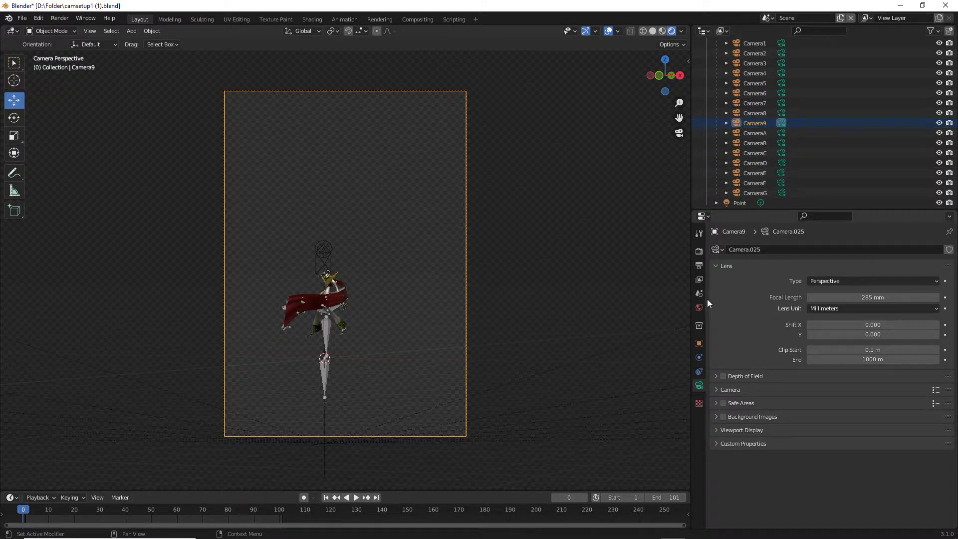
left_click(699, 280)
left_click(698, 251)
left_click(698, 265)
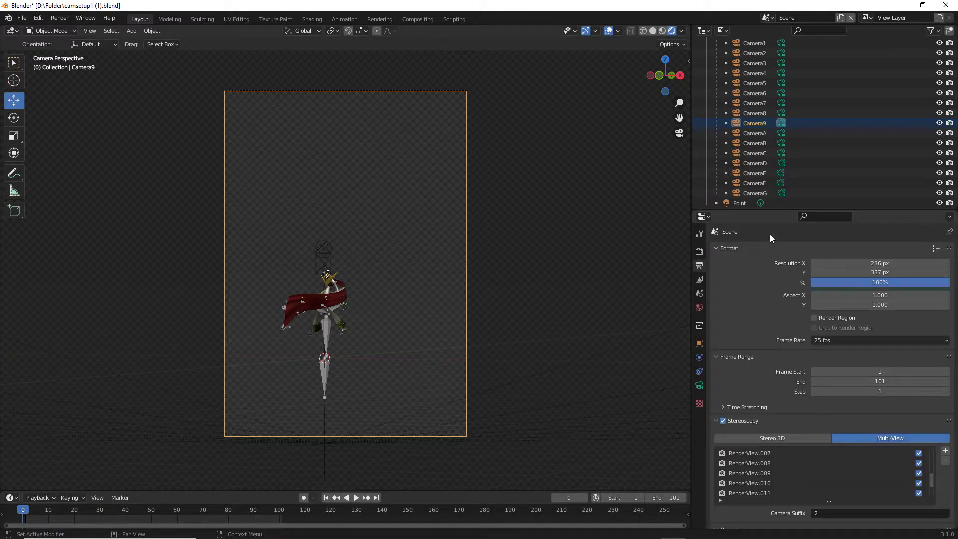
scroll(785, 74, "up", 2)
left_click(781, 63)
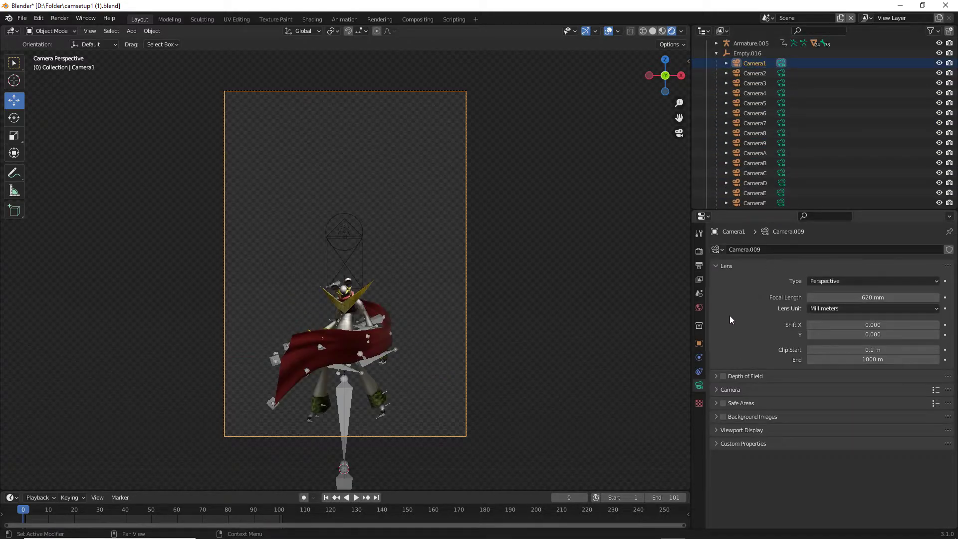
scroll(576, 254, "down", 1)
scroll(516, 279, "up", 4)
scroll(519, 276, "down", 3)
scroll(522, 274, "up", 3)
key("Home")
left_click(782, 73)
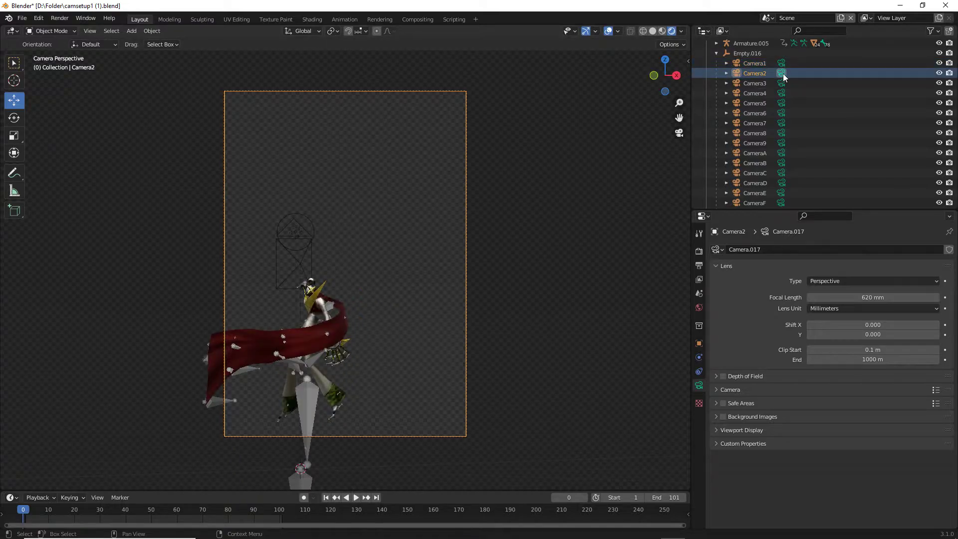
Make Camera1 active again and tilt it to an X rotation of 89.5°, centring the model in the frame.
left_click(781, 63)
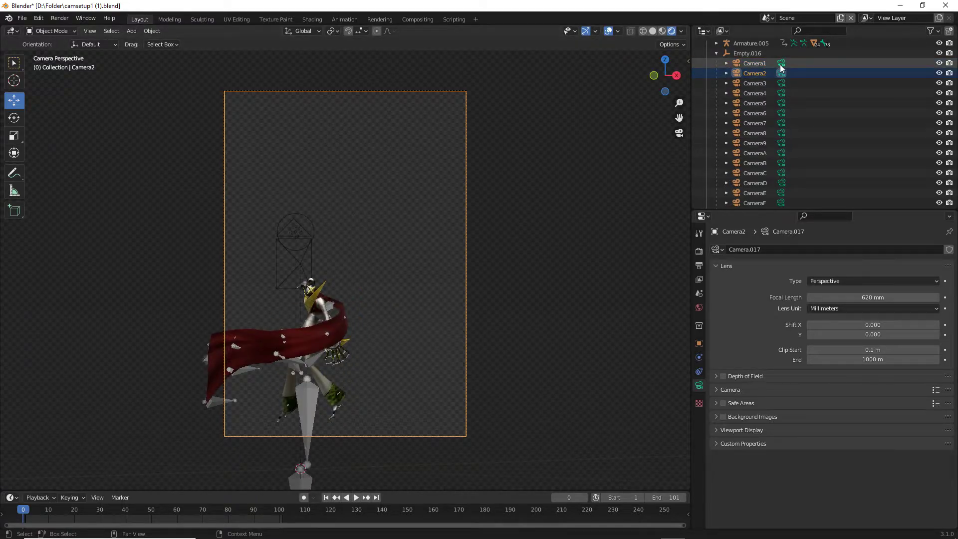
left_click(699, 343)
scroll(752, 85, "up", 2)
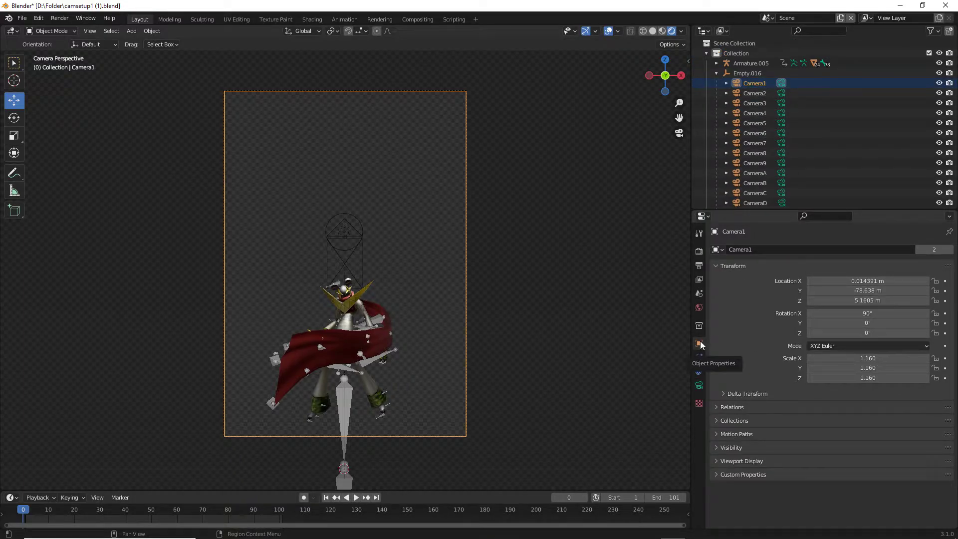
left_click_drag(866, 313, 861, 313)
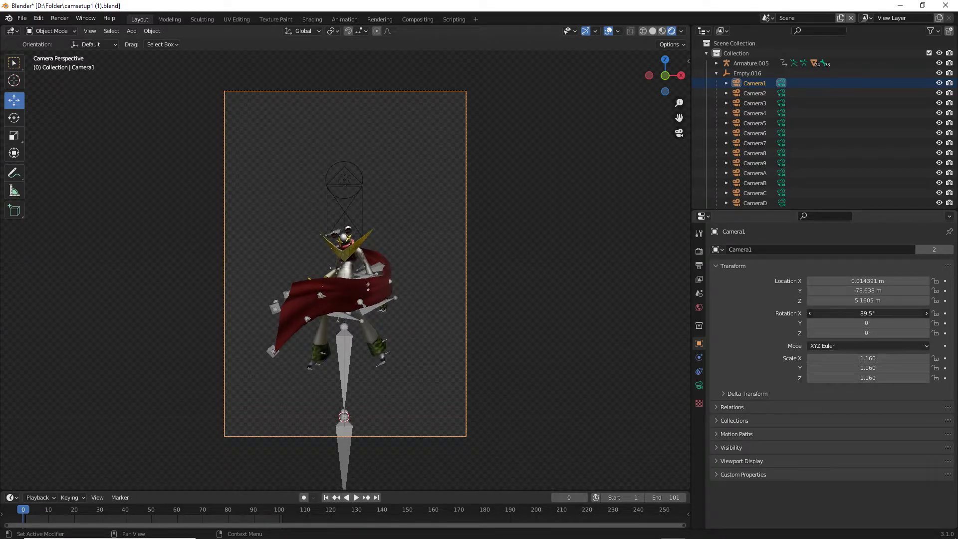
mouse_move(867, 313)
left_mouse_down()
mouse_move(855, 313)
mouse_move(867, 313)
left_mouse_up()
left_click(779, 304)
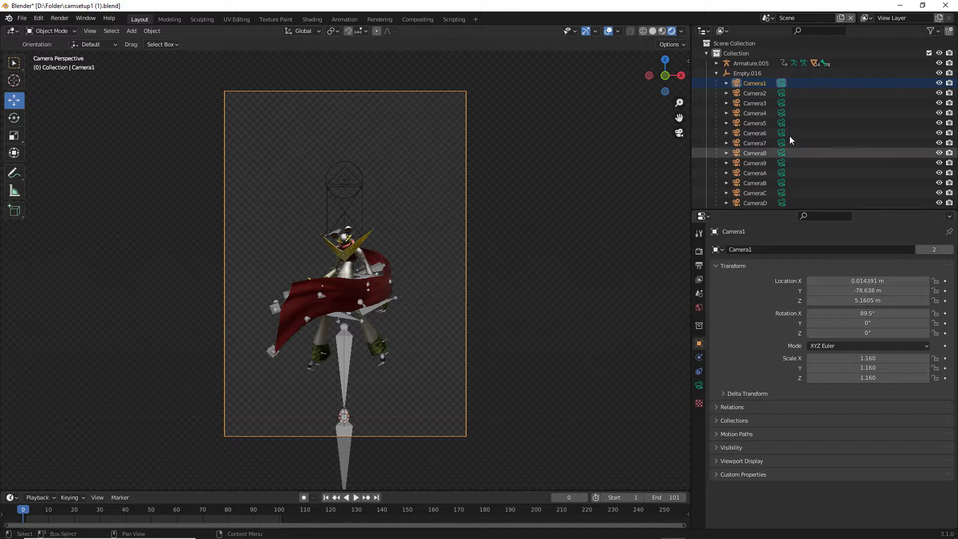
Make Camera2 active and set its X rotation to 89.5°.
left_click(781, 94)
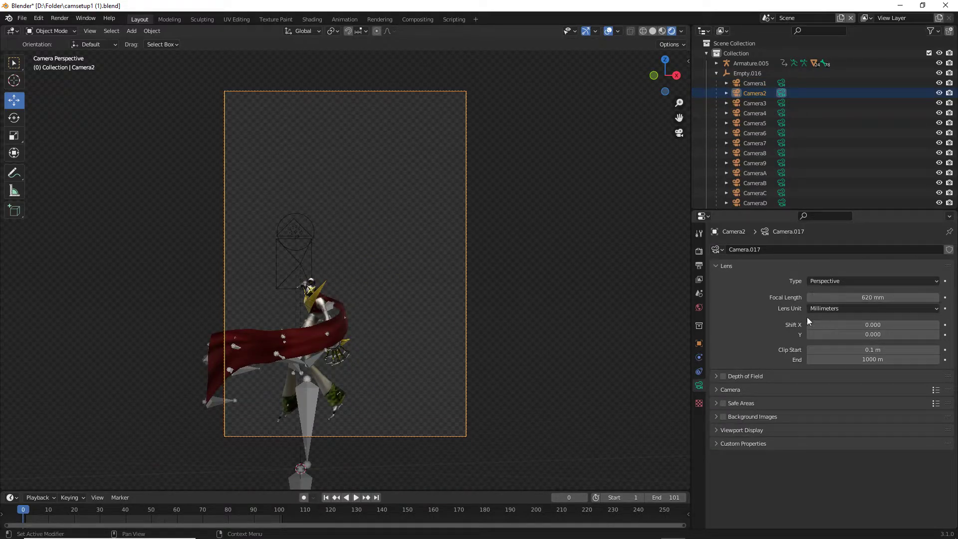
left_click(699, 344)
left_click(846, 312)
type("89.5")
key("Return")
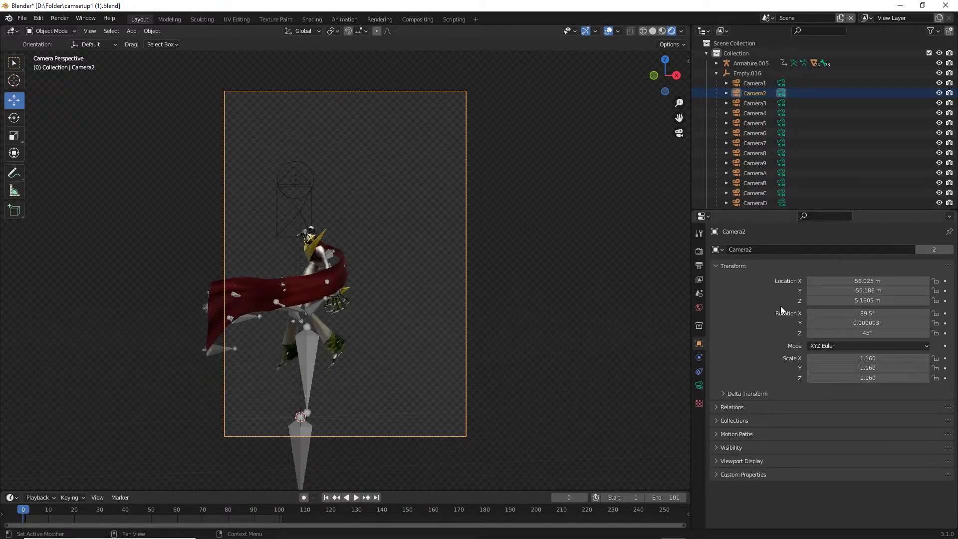
Make Camera3 active and apply the same 89.5° X rotation to it.
left_click(781, 103)
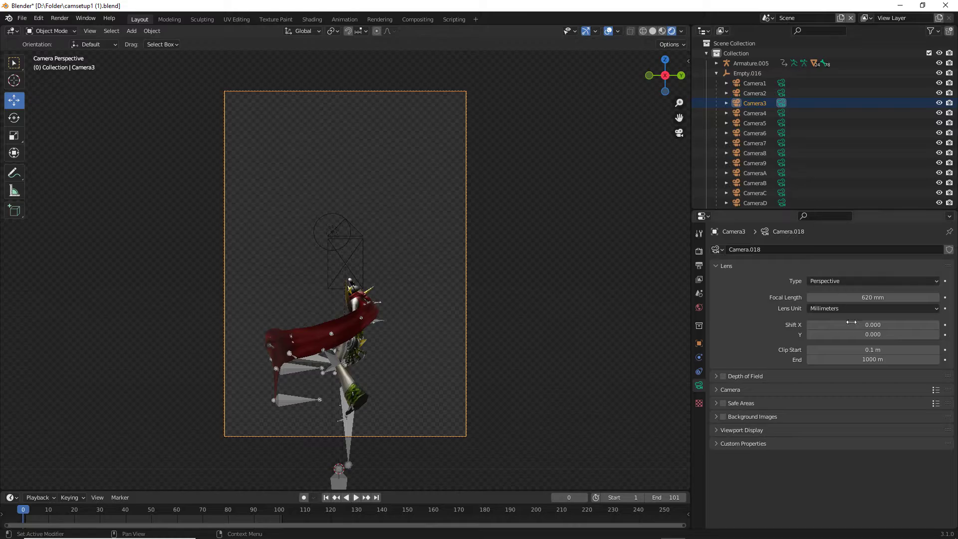
left_click(700, 342)
key("Return")
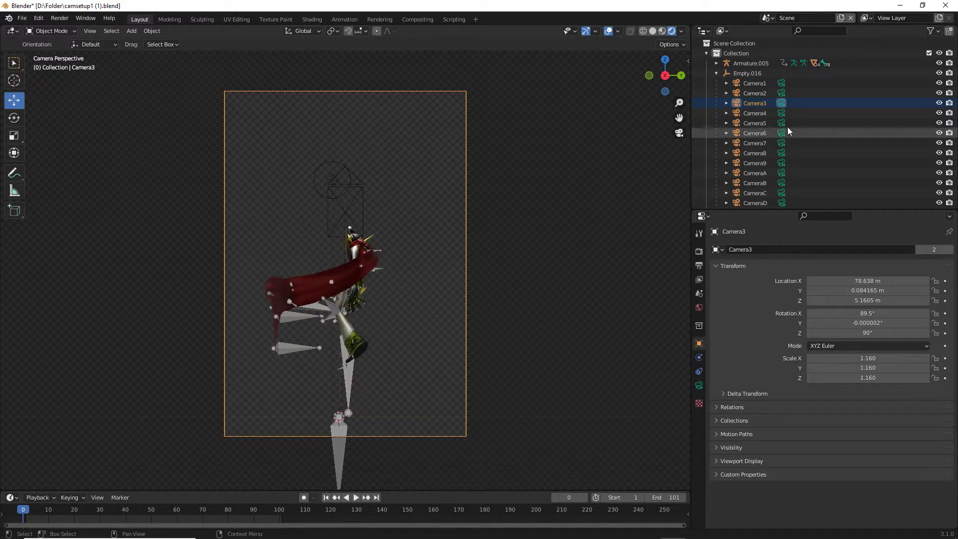
Make Camera4 active and set its X rotation to 89.5°.
left_click(781, 113)
left_click(699, 343)
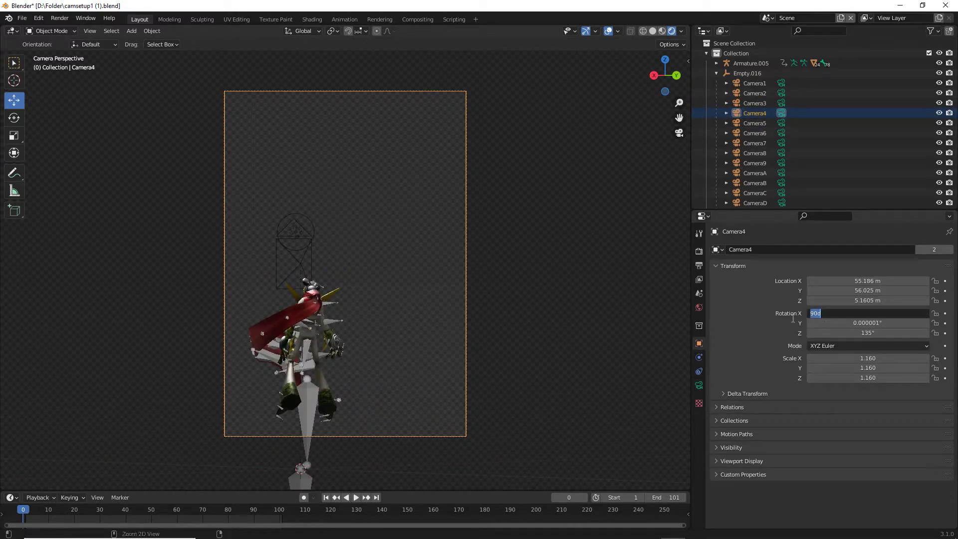
key("Return")
Make Camera5 active and set its X rotation to 89.5°.
left_click(781, 123)
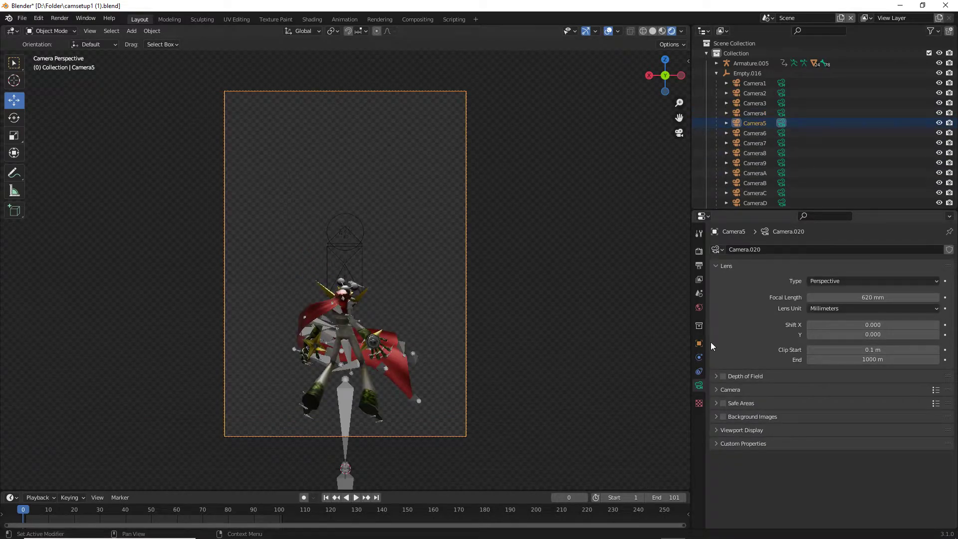
left_click(699, 343)
double_click(848, 312)
type("89.5")
key("Return")
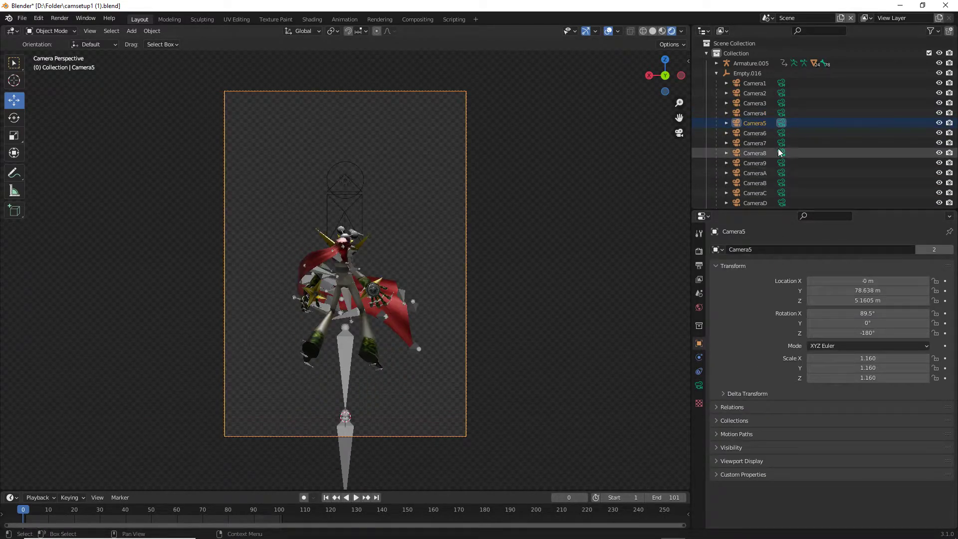
Make Camera6 active and set its X rotation to 89.5°.
left_click(781, 133)
left_click(699, 344)
left_click(848, 312)
type("89.5")
key("Return")
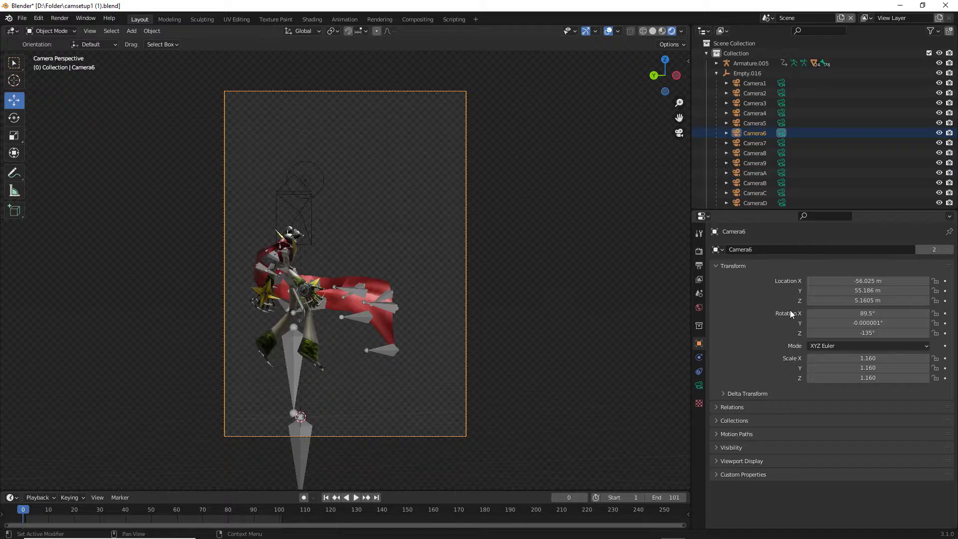
Make Camera7 active and set its X rotation to 89.5°.
left_click(781, 143)
left_click(699, 343)
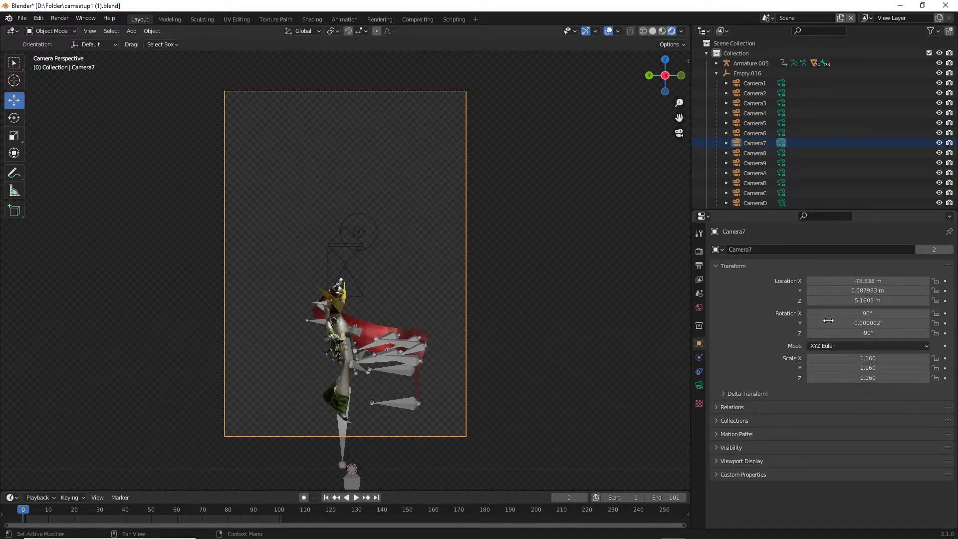
double_click(847, 313)
type("89.5")
key("Return")
Make Camera8 active and set its X rotation to 89.5°.
left_click(781, 153)
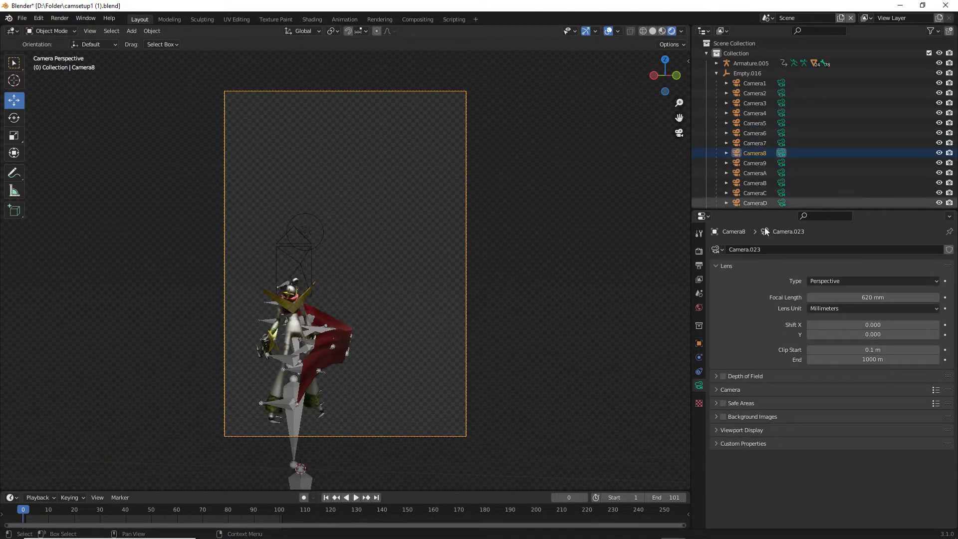
left_click(699, 343)
double_click(849, 313)
type("89.5")
key("Return")
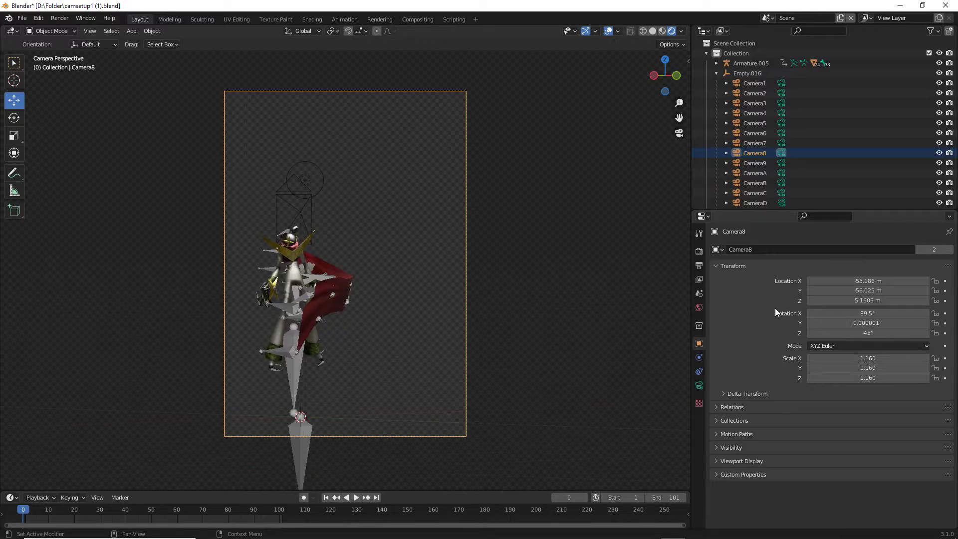
At frame 2, set the focal length of Camera1, Camera2, Camera4 and Camera5 to 600 mm.
left_click(781, 84)
left_click(781, 94)
left_click(781, 114)
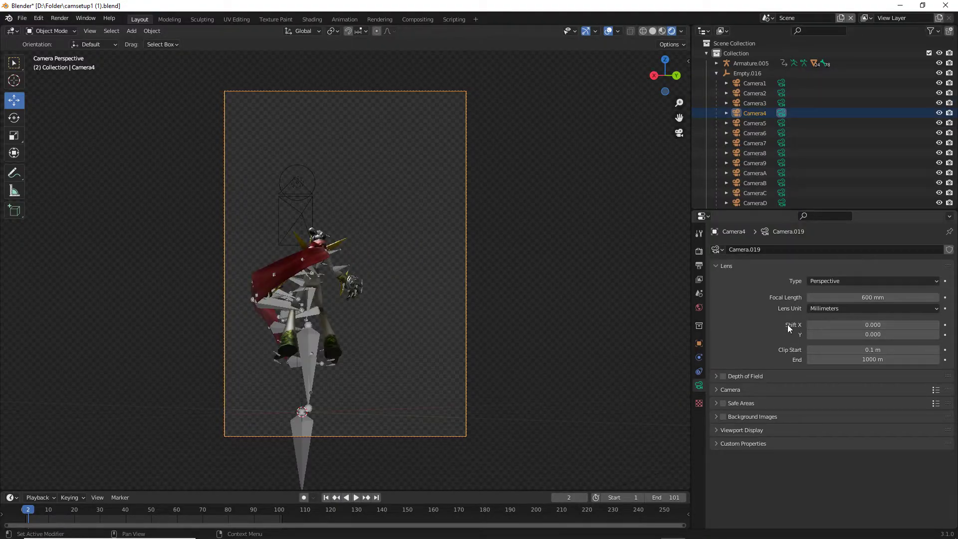
left_click(781, 124)
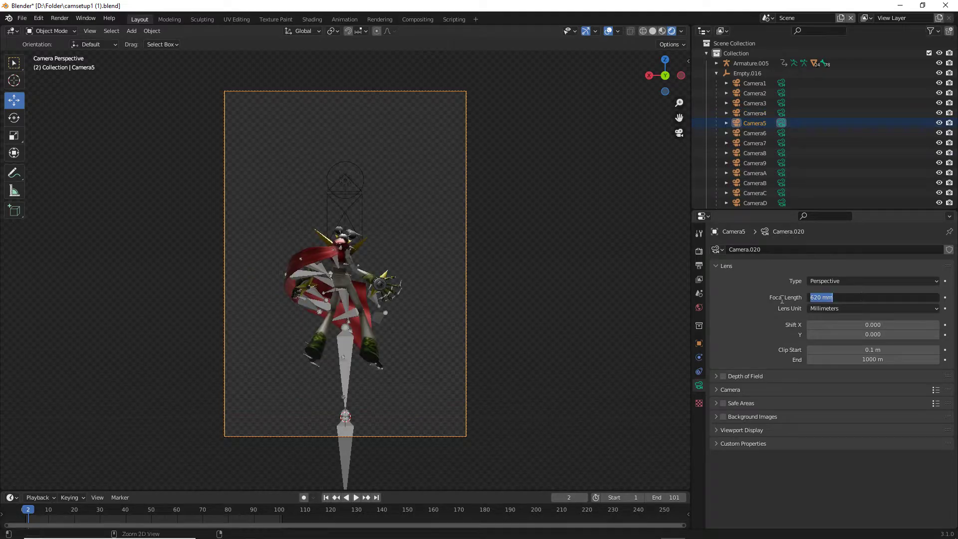
Set Camera6's focal length to 600 mm and adjust its Z rotation to bring the model nearer the frame's centre.
left_click(781, 133)
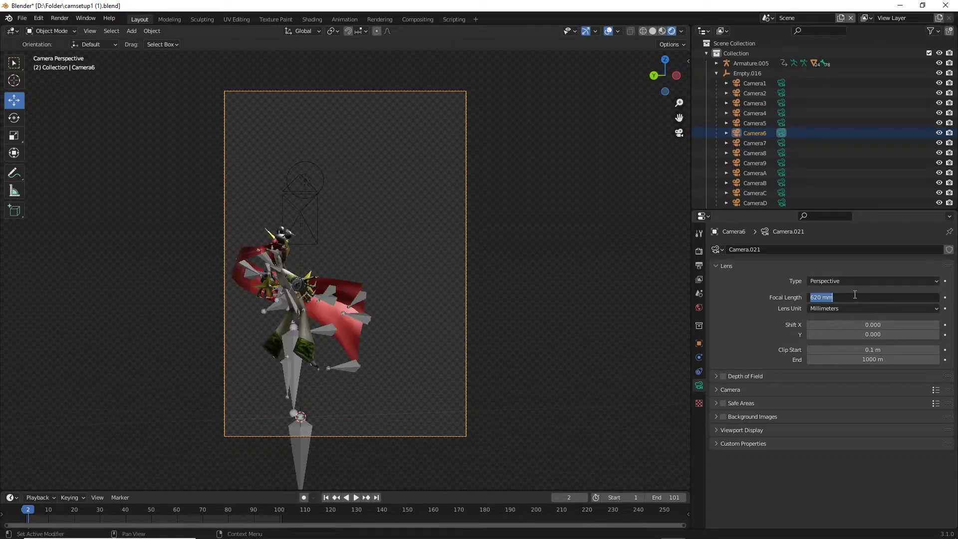
type("600")
key("Return")
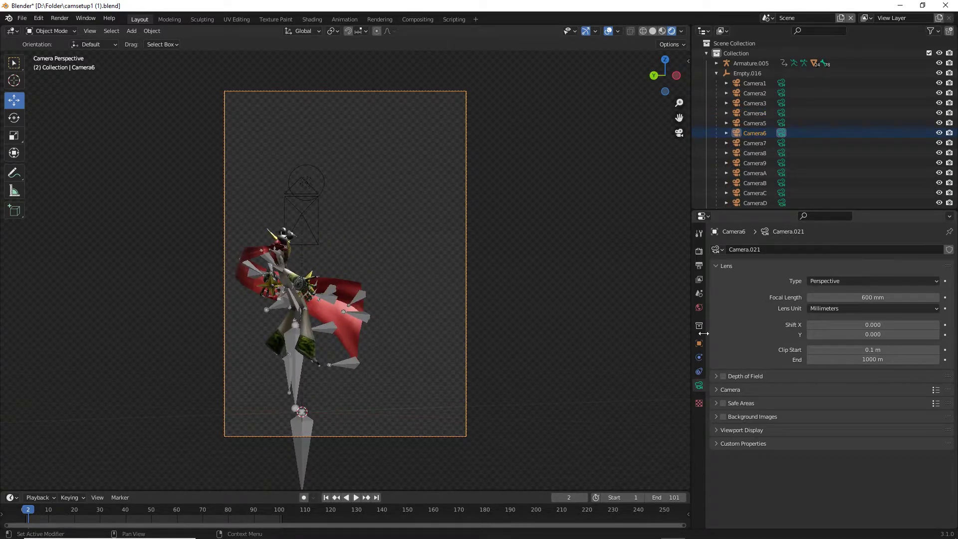
left_click(699, 343)
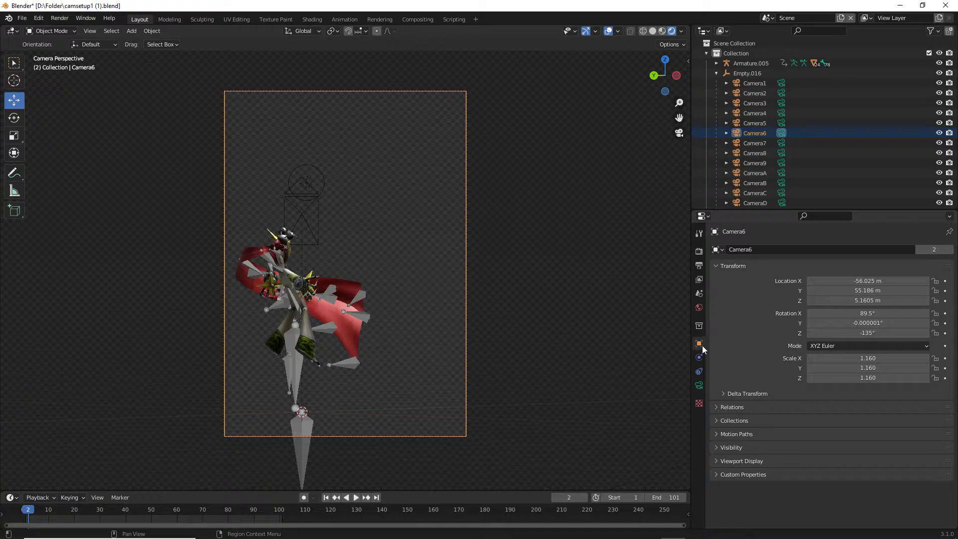
left_click_drag(867, 333, 874, 332)
Check the model's framing through Camera7 and its Z rotation value.
left_click(782, 143)
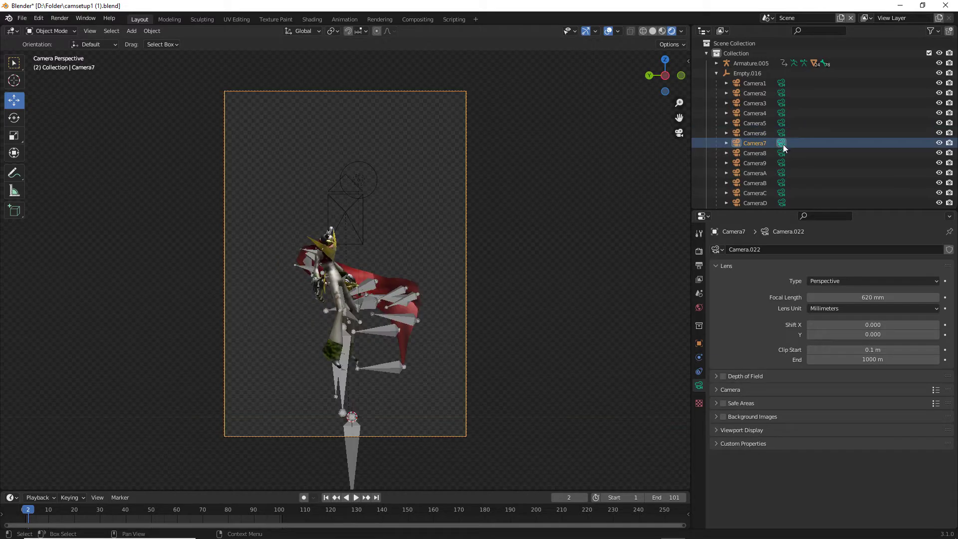
left_click(698, 345)
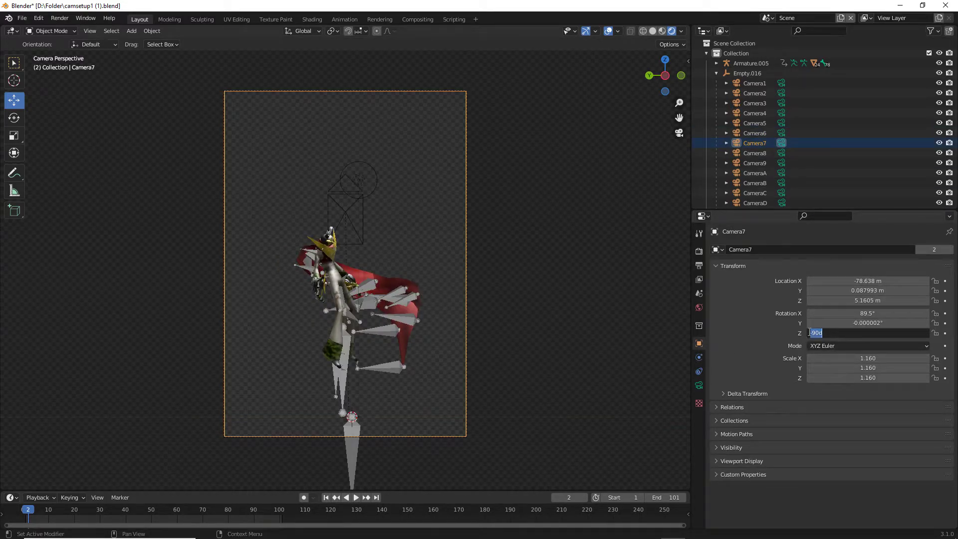
key("Return")
Set Camera8's Z rotation to -44.5° to centre the model, and its focal length to 600 mm.
left_click(781, 153)
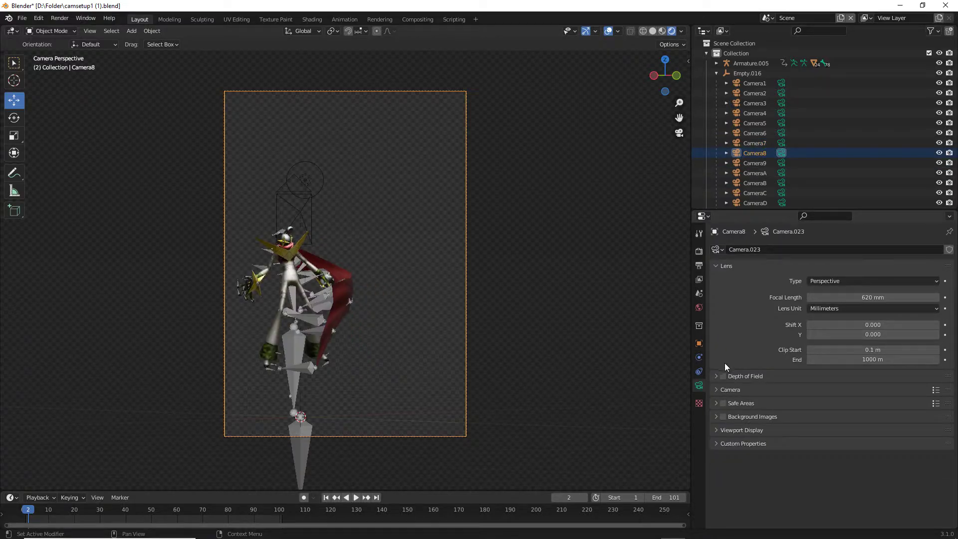
left_click(698, 343)
left_click_drag(868, 333, 884, 333)
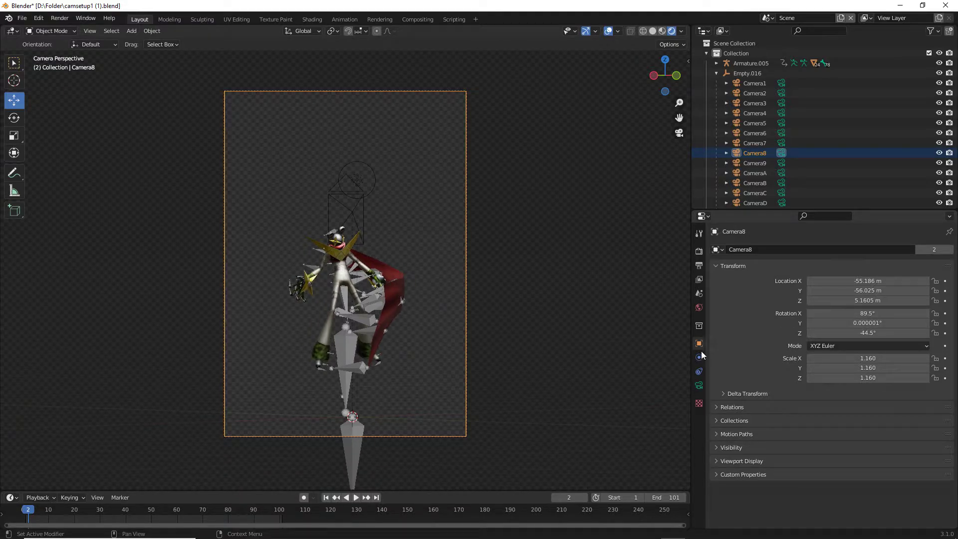
left_click(698, 385)
left_click(810, 298)
key("Return")
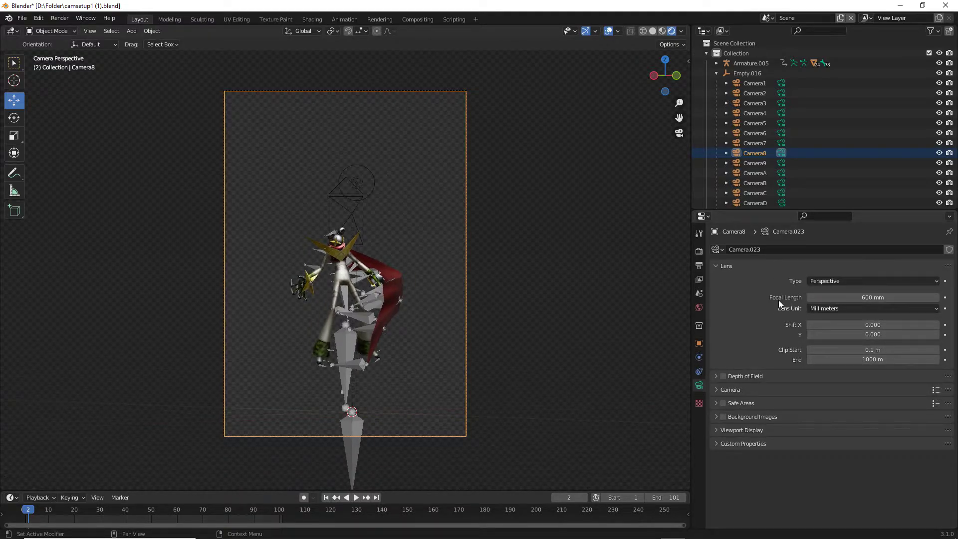
Match Camera7's focal length to the other cameras' 600 mm, and check the framing through Camera6, Camera5, Camera4, Camera2 and Camera1.
left_click(780, 143)
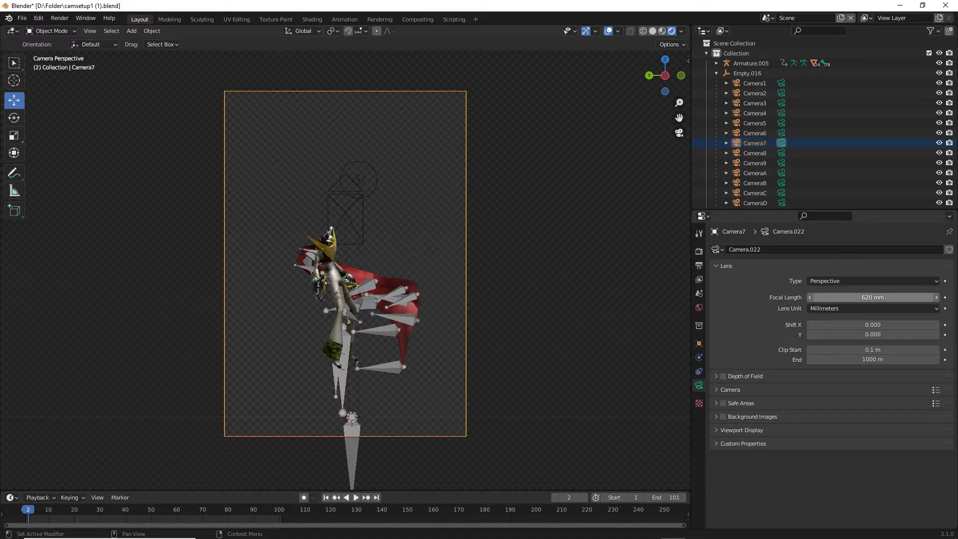
key("Return")
left_click(779, 133)
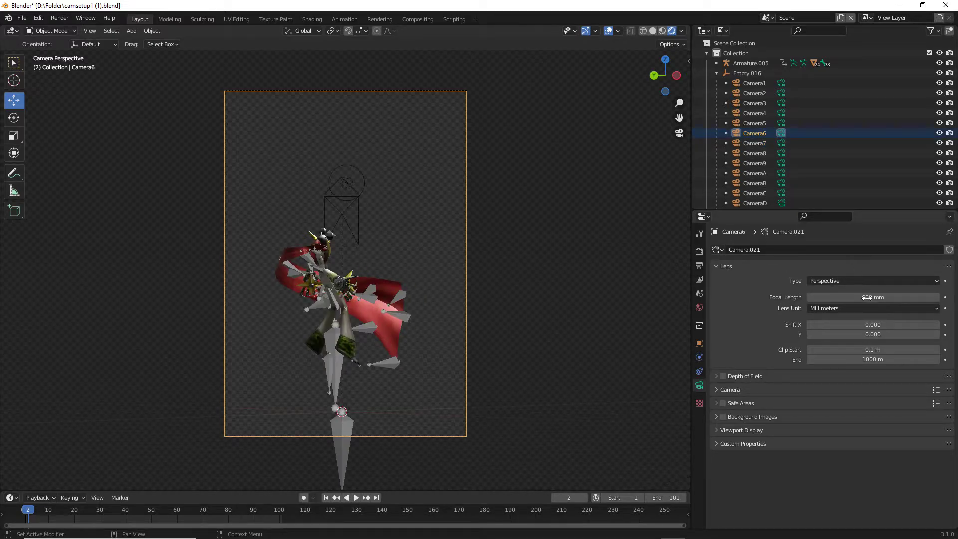
left_click(780, 123)
left_click(781, 113)
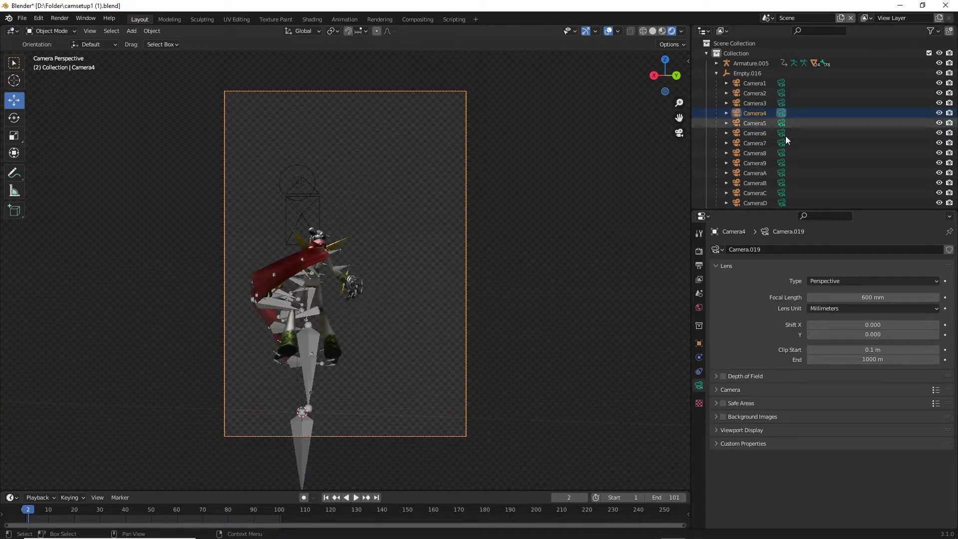
left_click(781, 93)
left_click(781, 83)
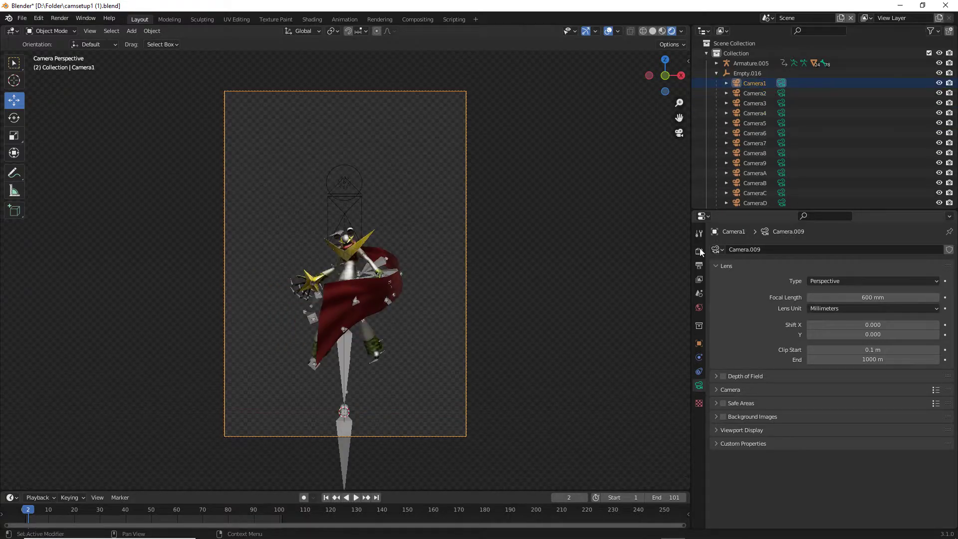
Examine the model's pose and cape bones up close from the front and the side.
scroll(543, 298, "up", 5)
scroll(578, 319, "down", 4)
scroll(563, 321, "up", 5)
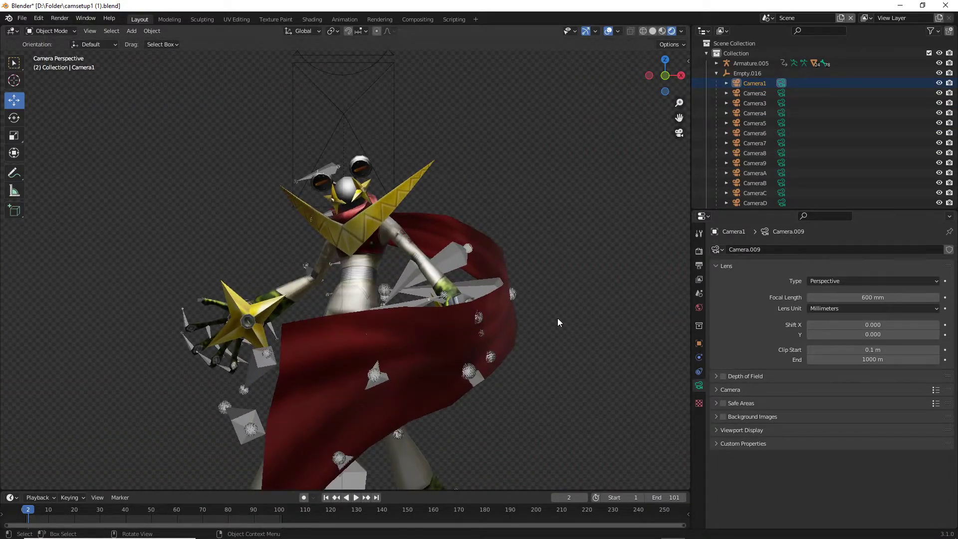
middle_click_drag(557, 319, 575, 302)
scroll(506, 310, "up", 4)
scroll(576, 302, "up", 5)
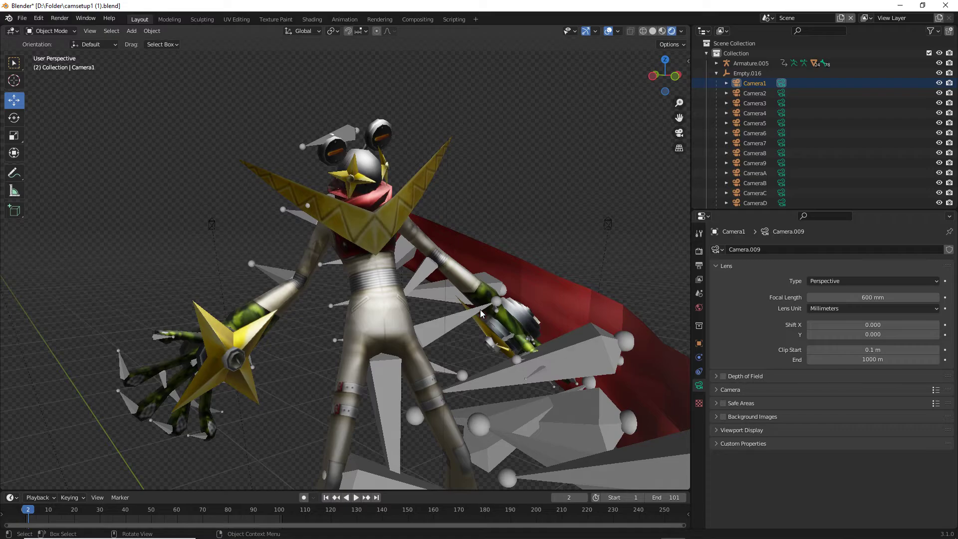
middle_click_drag(424, 310, 491, 306)
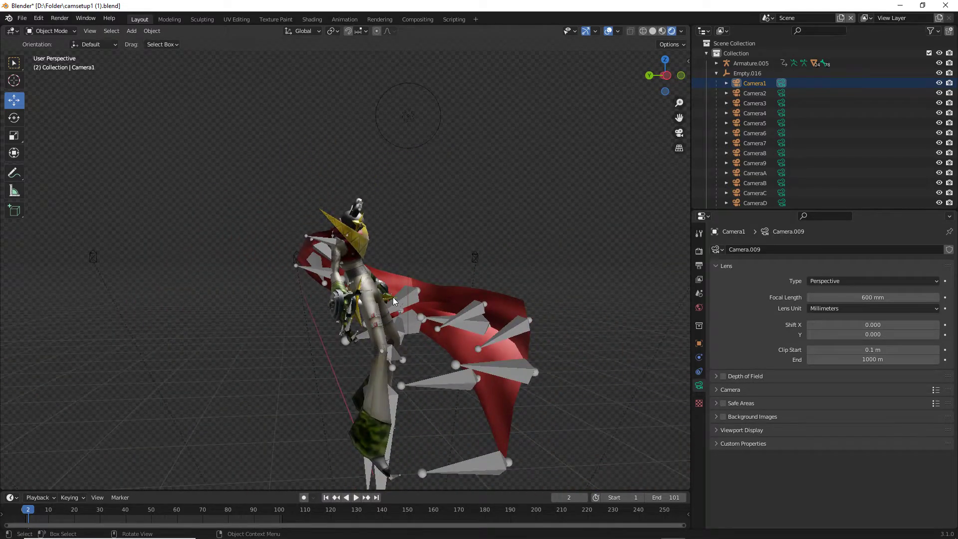
left_click(393, 300)
left_click(487, 244)
middle_click_drag(486, 244, 425, 250)
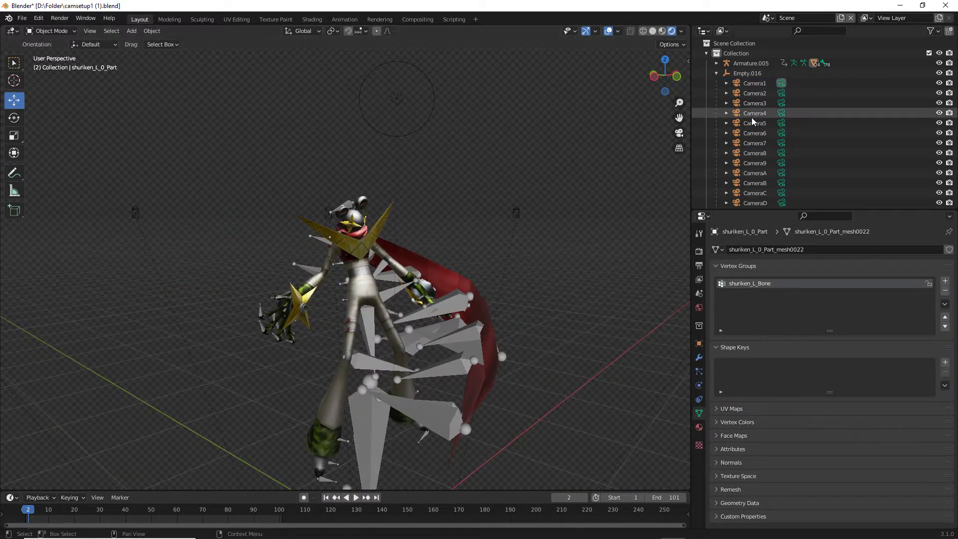
Select the model's Armature.005 and undo the last stray change.
left_click(741, 65)
scroll(418, 353, "down", 5)
left_click_drag(332, 367, 349, 372)
middle_click_drag(333, 339, 378, 340)
scroll(378, 341, "up", 5)
key("ctrl+z")
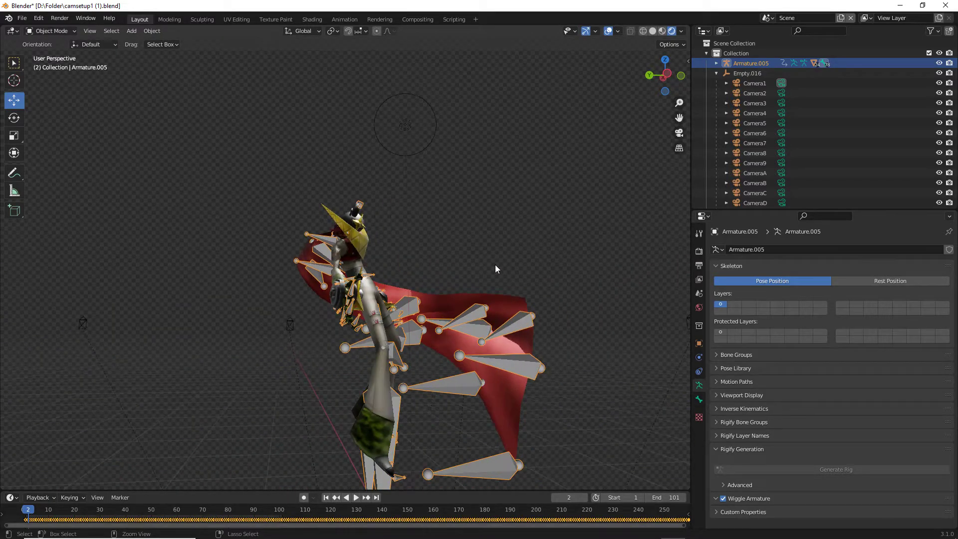
Return to the Camera1 view and examine the model's framing and the armature's transform values.
left_click(527, 247)
middle_click_drag(527, 246, 364, 265)
scroll(471, 247, "down", 4)
left_click(678, 133)
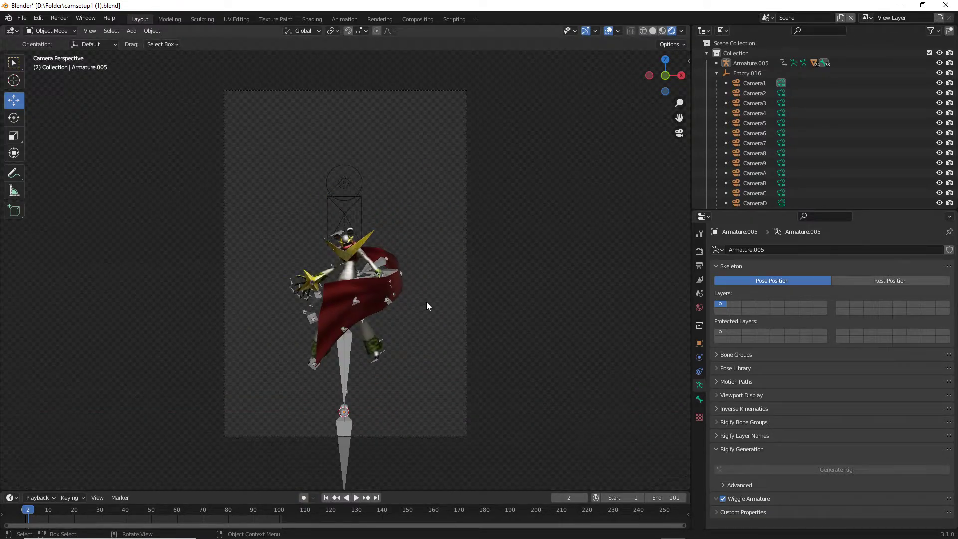
key("Home")
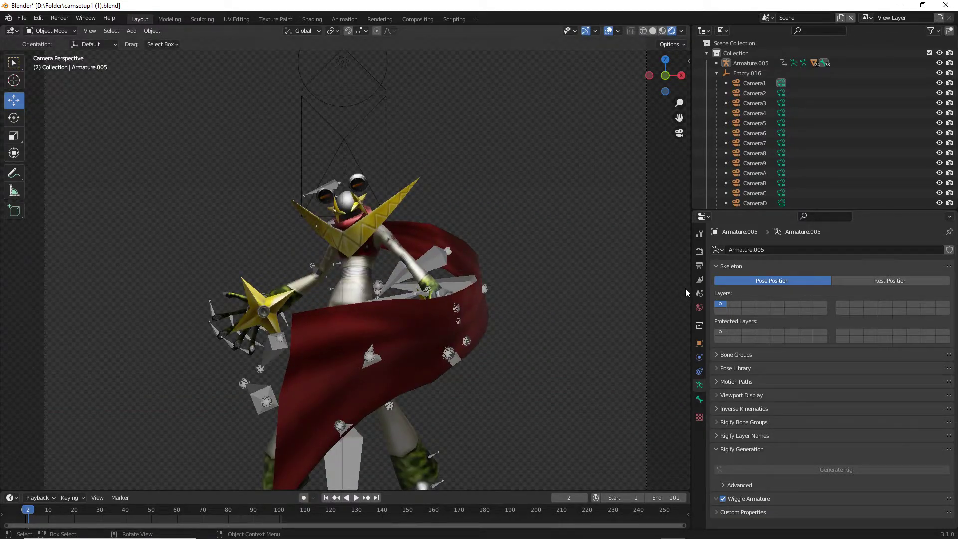
left_click(698, 343)
scroll(637, 272, "down", 5)
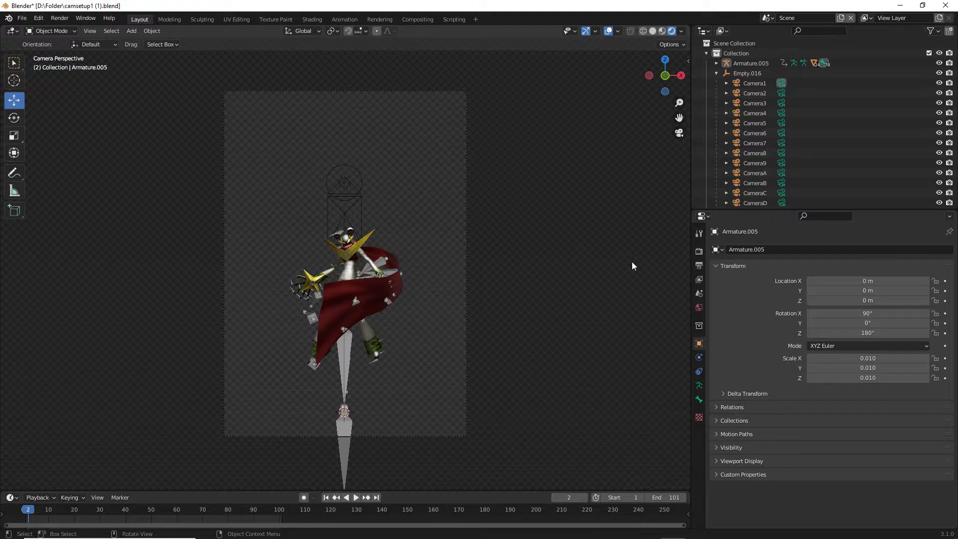
scroll(547, 293, "up", 5)
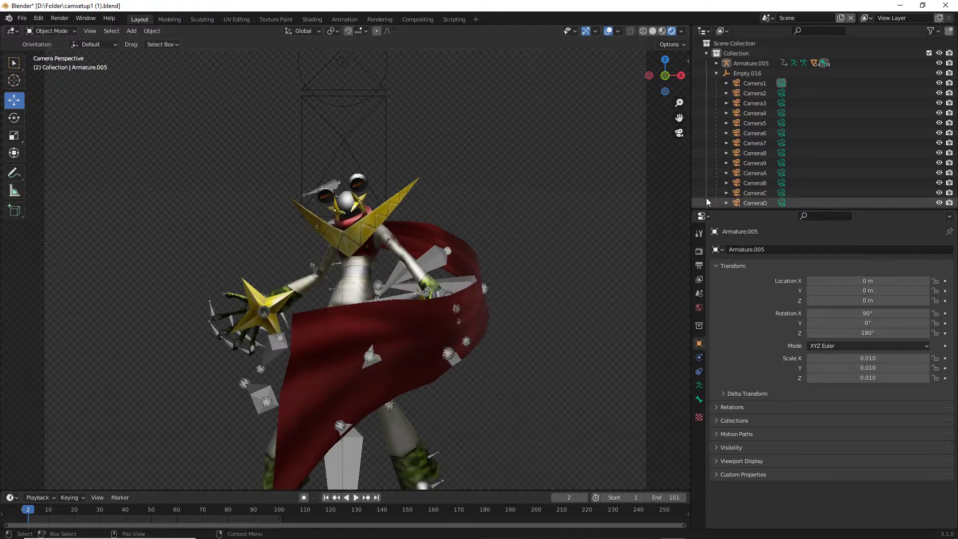
Make Camera2 active and review the output resolution settings against the model's framing.
left_click(781, 93)
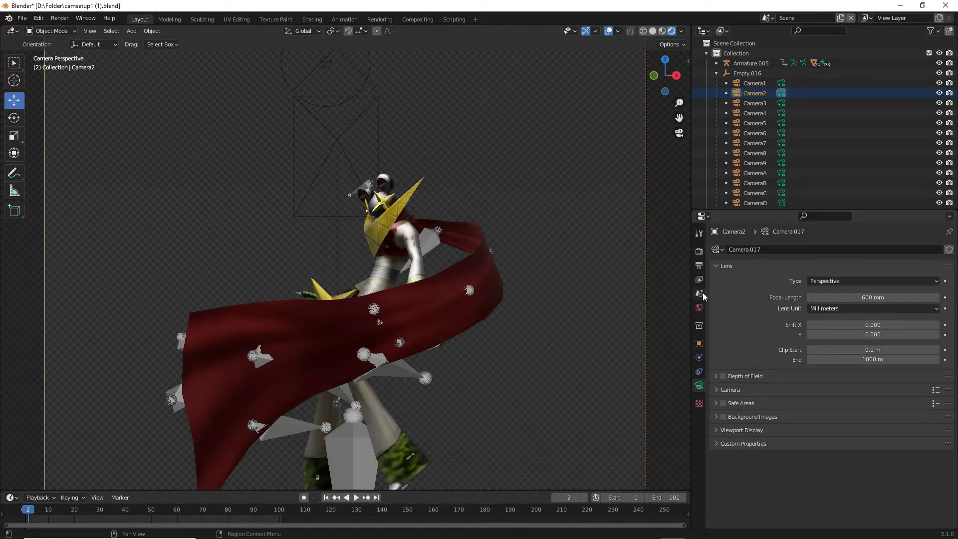
left_click(699, 294)
left_click(700, 279)
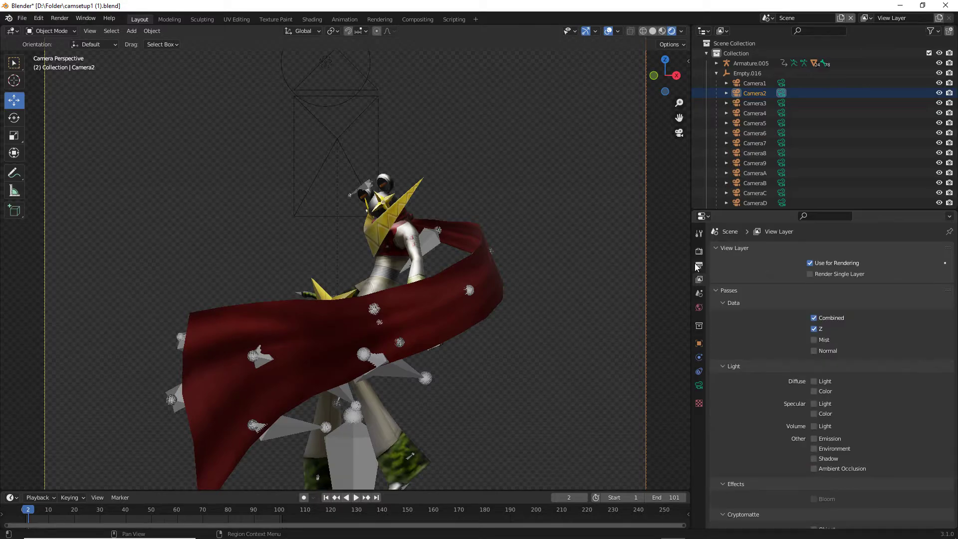
left_click(697, 266)
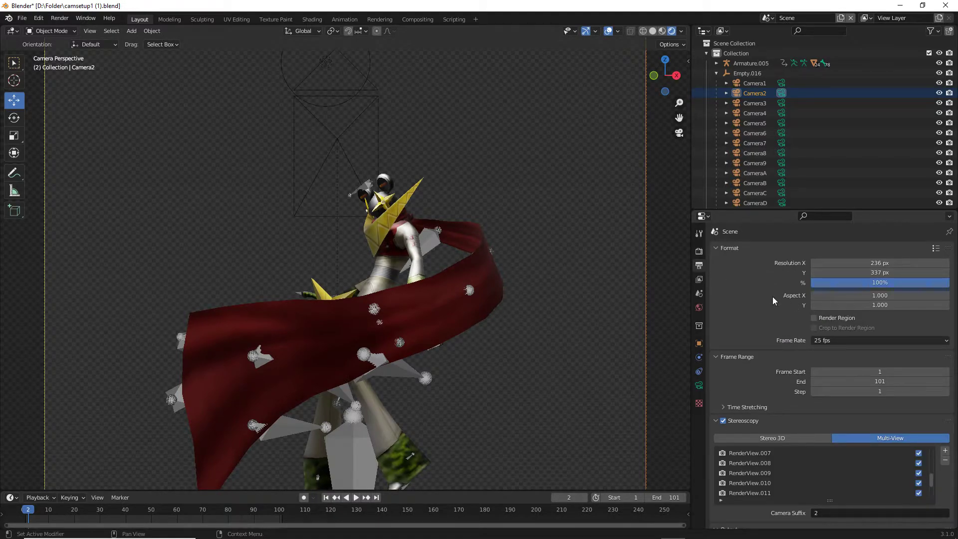
key("Home")
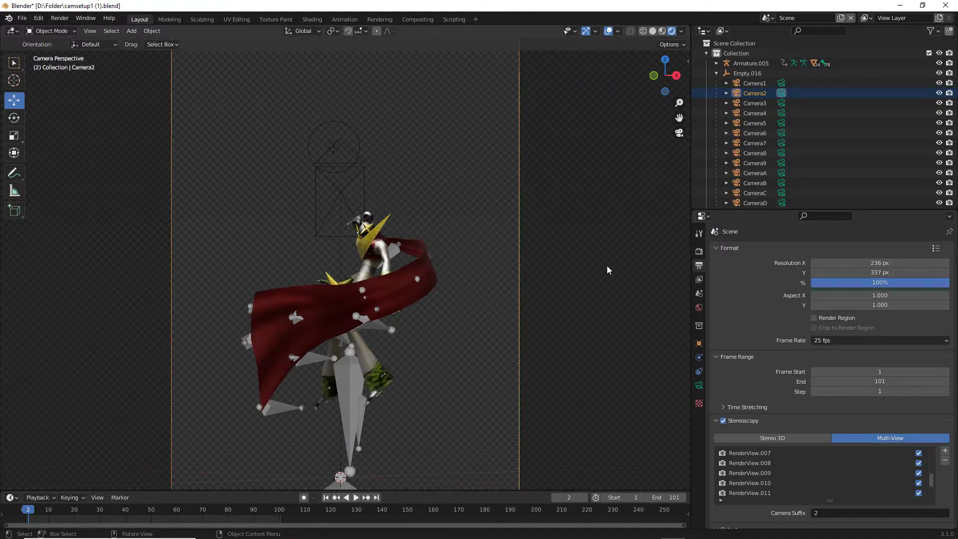
scroll(413, 265, "up", 3)
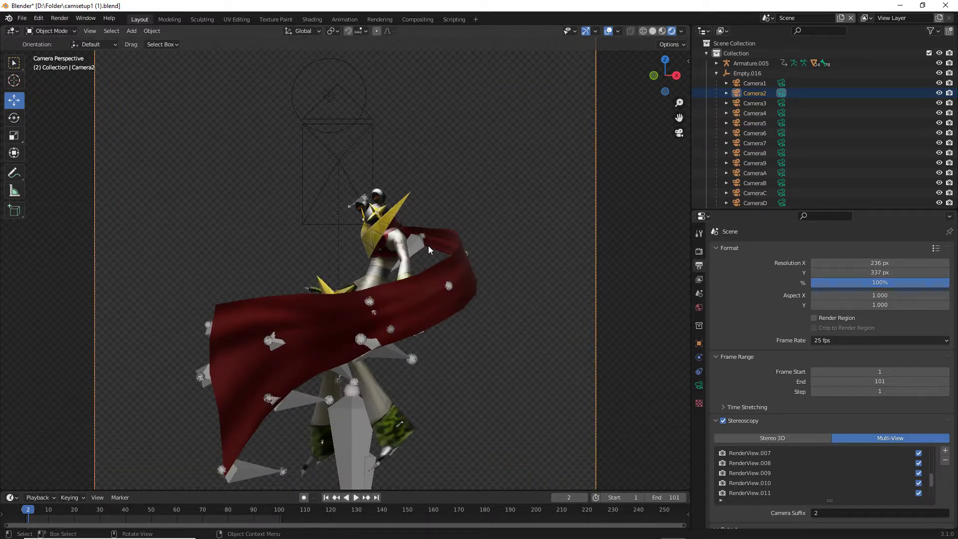
Try an output resolution of 213 by 317 px and check the model's framing in the Camera2 view.
scroll(878, 274, "down", 5)
scroll(878, 274, "up", 5)
left_click_drag(841, 263, 866, 263)
scroll(616, 245, "down", 3)
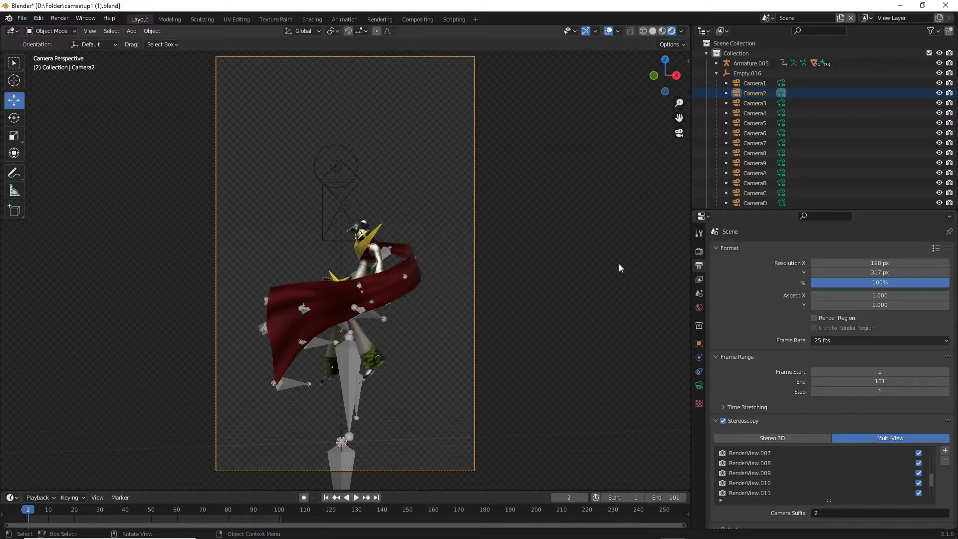
scroll(618, 267, "up", 1)
scroll(495, 263, "up", 2)
mouse_move(879, 262)
left_mouse_down()
mouse_move(902, 262)
mouse_move(813, 272)
mouse_move(866, 263)
left_mouse_up()
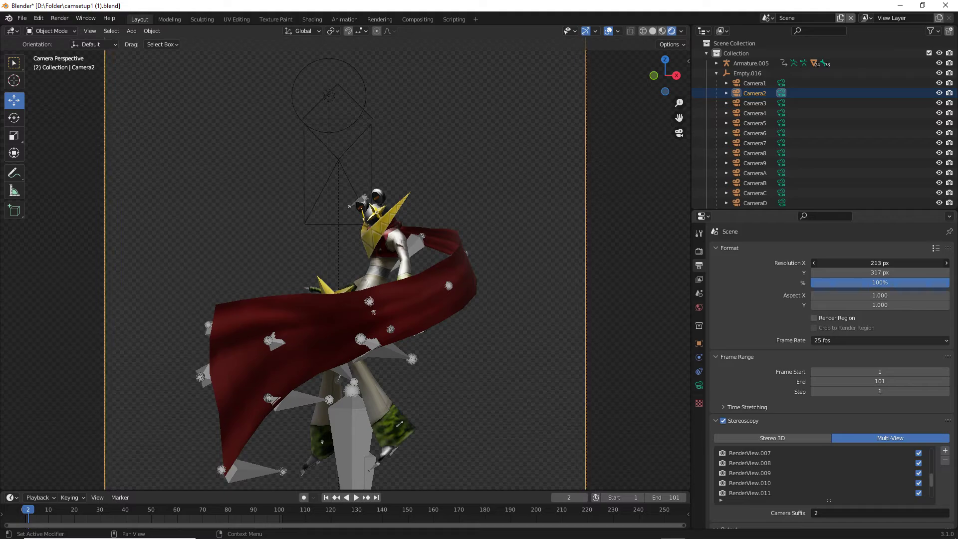
Try an output resolution of 191 by 240 px and check how the model fits the frame.
left_click(863, 273)
left_click(857, 262)
left_click(842, 250)
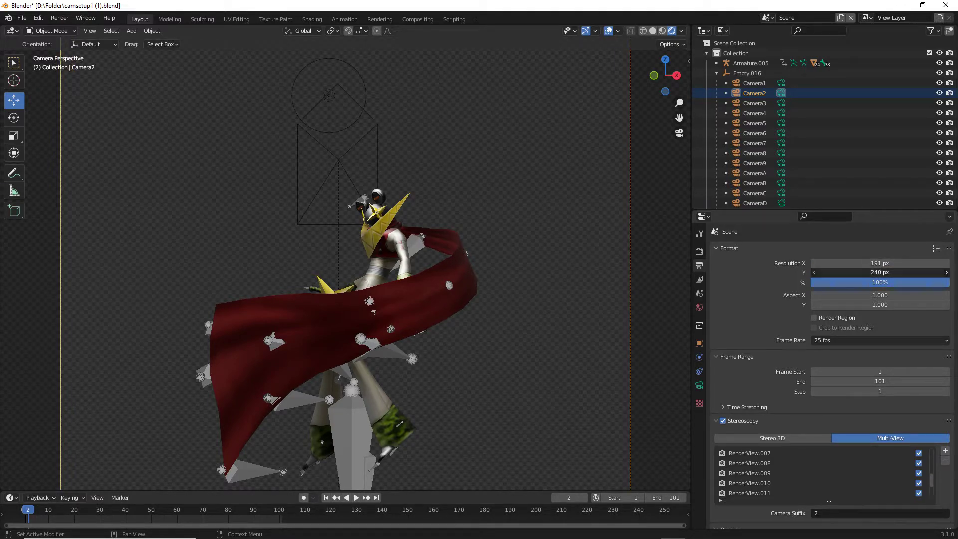
left_click(866, 272)
left_click(859, 245)
scroll(860, 246, "down", 1)
scroll(656, 277, "down", 3)
scroll(656, 273, "up", 3)
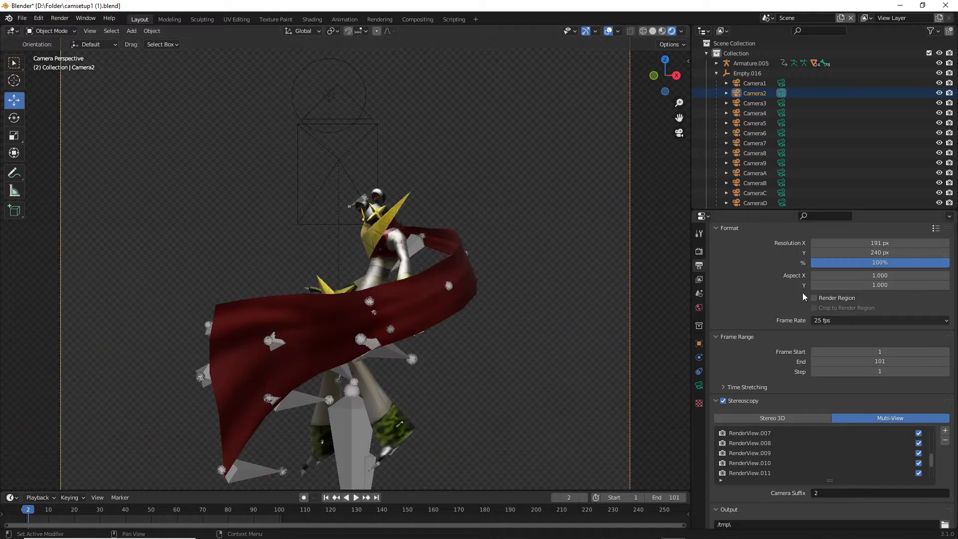
Set the output resolution to 163 px wide and 209 px high.
left_click_drag(898, 253, 826, 252)
scroll(600, 274, "down", 3)
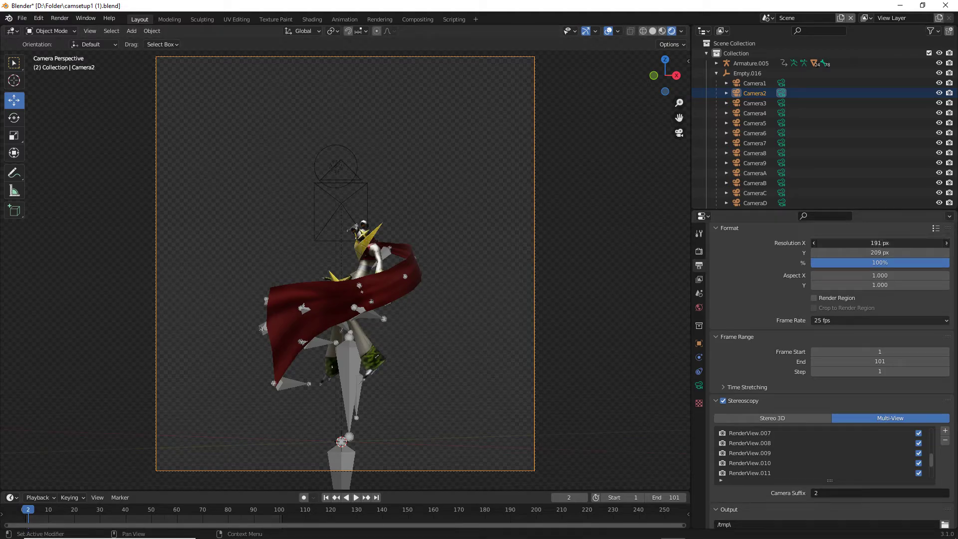
left_click_drag(848, 243, 778, 243)
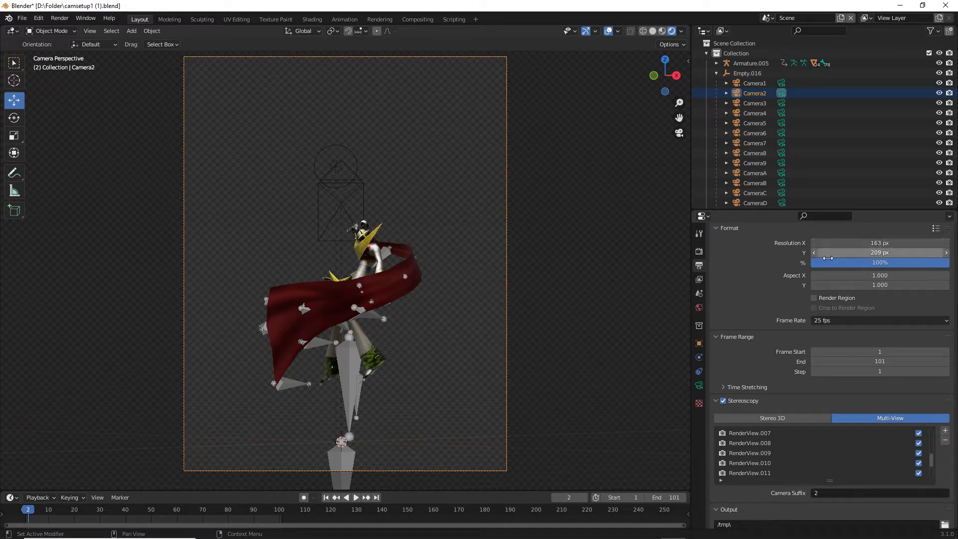
left_click(870, 253)
key("Return")
Switch the output frame rate to Custom and set it to 13 fps.
left_click(821, 322)
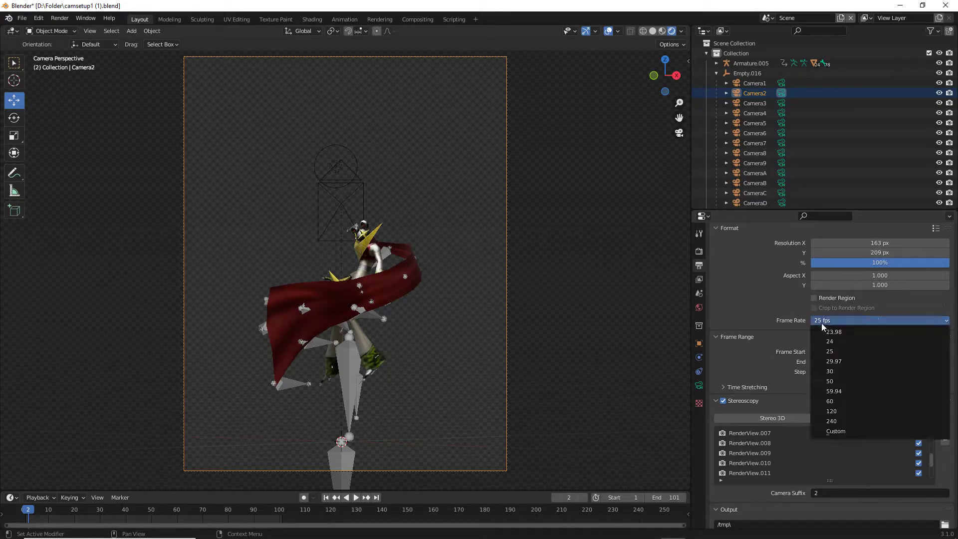
left_click(844, 432)
left_click_drag(837, 332, 816, 331)
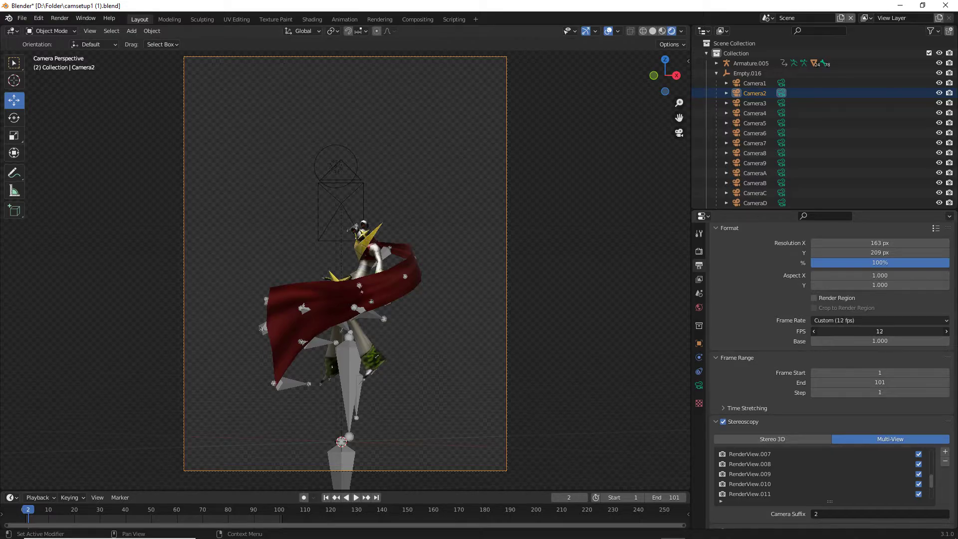
left_click(946, 331)
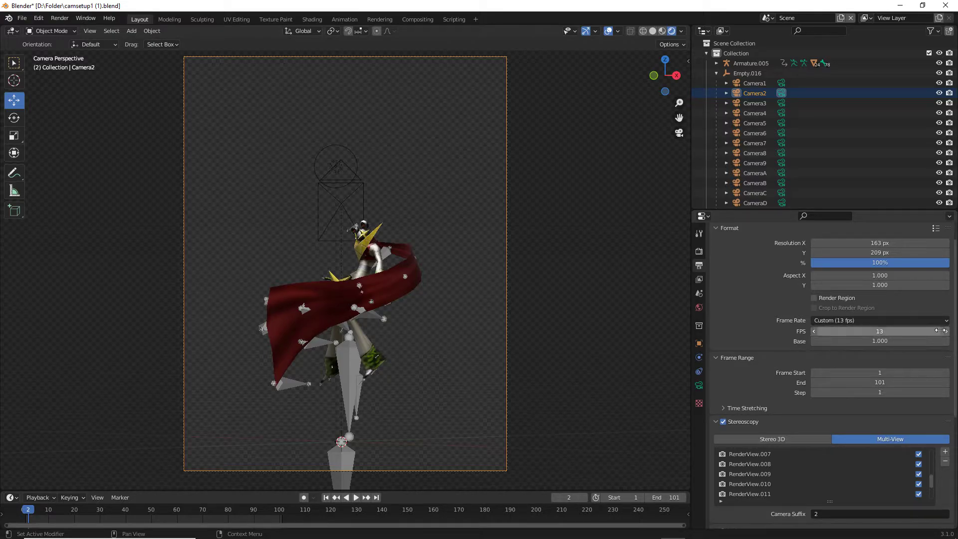
Disable the multi-view render views RenderView.008, RenderView.009, RenderView.010 and RenderView.011.
scroll(807, 329, "down", 5)
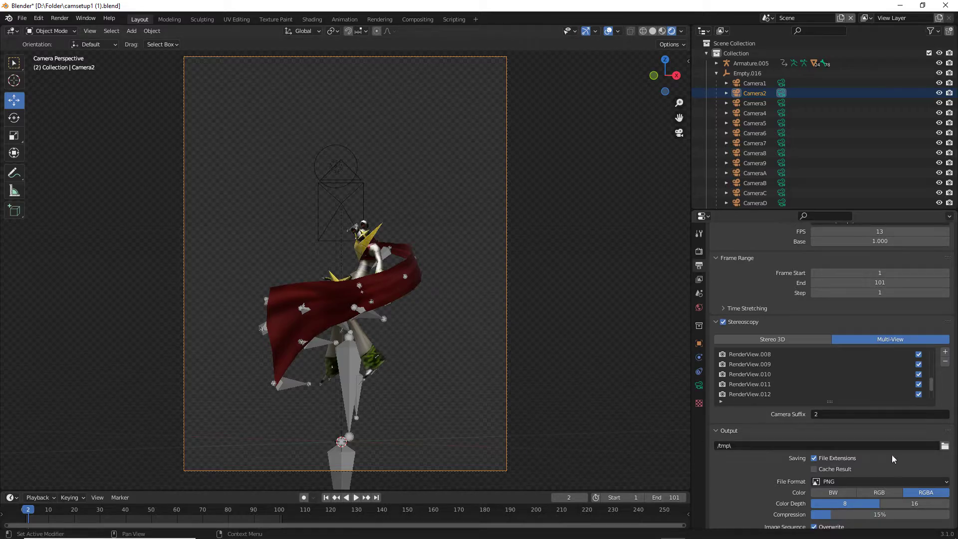
scroll(784, 384, "up", 3)
left_click(784, 374)
left_click(766, 387)
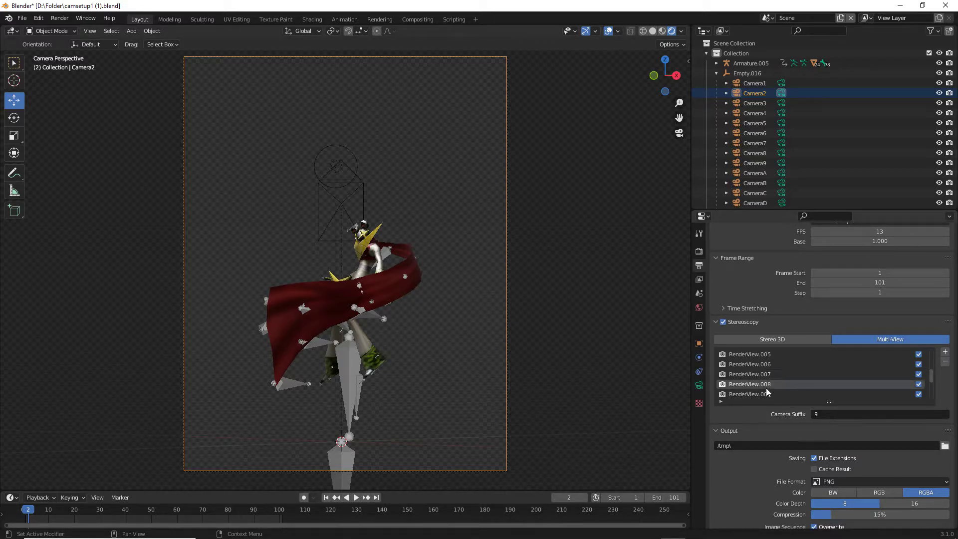
scroll(820, 375, "down", 1)
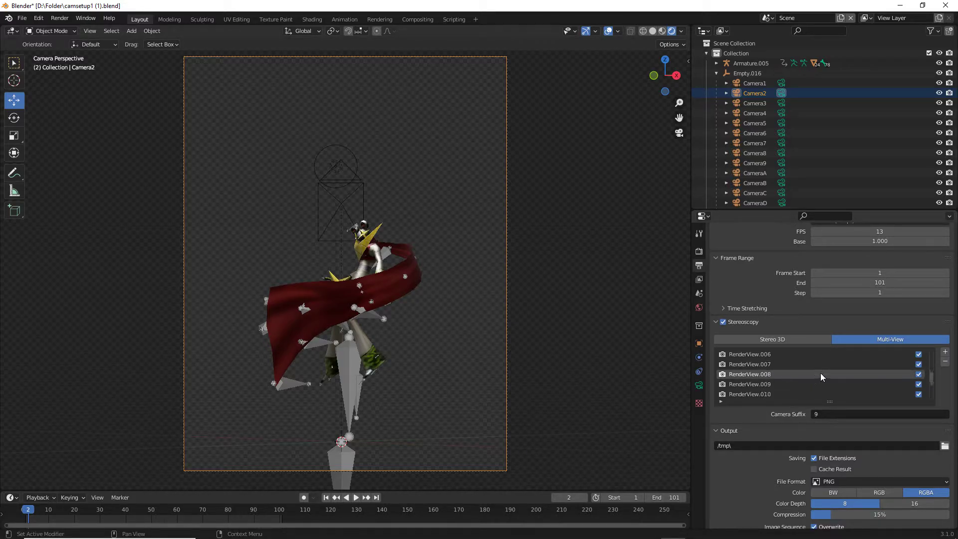
left_click(919, 374)
left_click(896, 384)
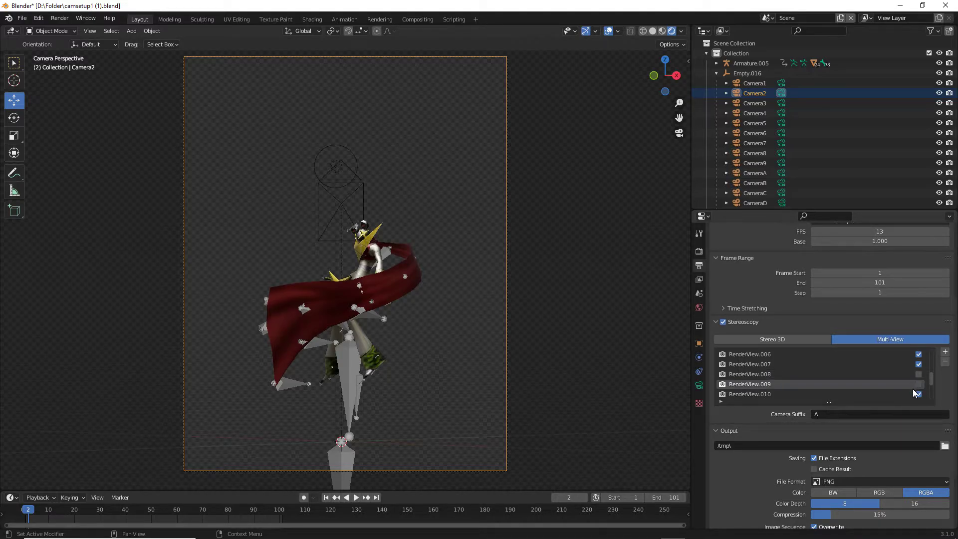
scroll(787, 382, "down", 1)
left_click(909, 388)
left_click(917, 386)
scroll(917, 388, "down", 1)
left_click(917, 389)
left_click(918, 384)
Disable the multi-view render views RenderView.012, RenderView.013, RenderView.014 and RenderView.015.
scroll(920, 391, "down", 2)
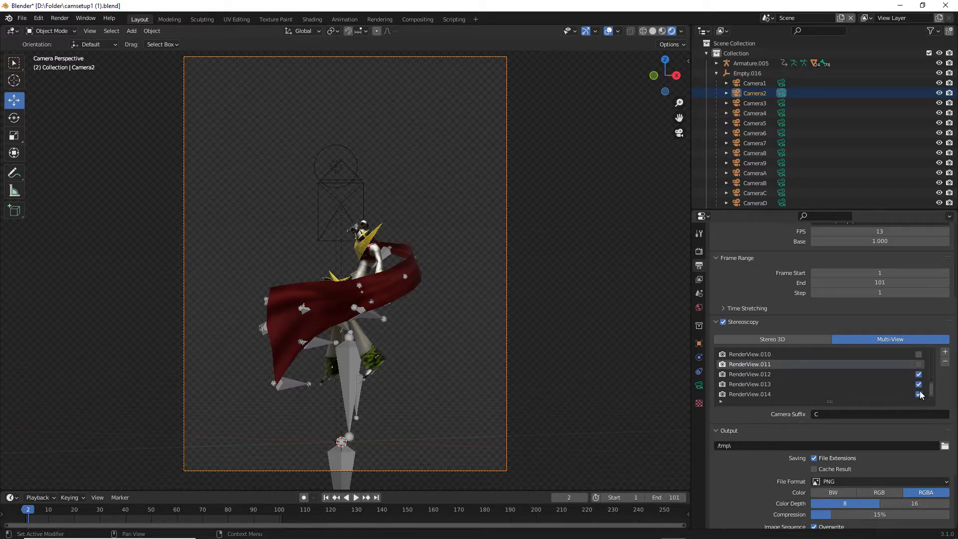
left_click(919, 375)
left_click(912, 375)
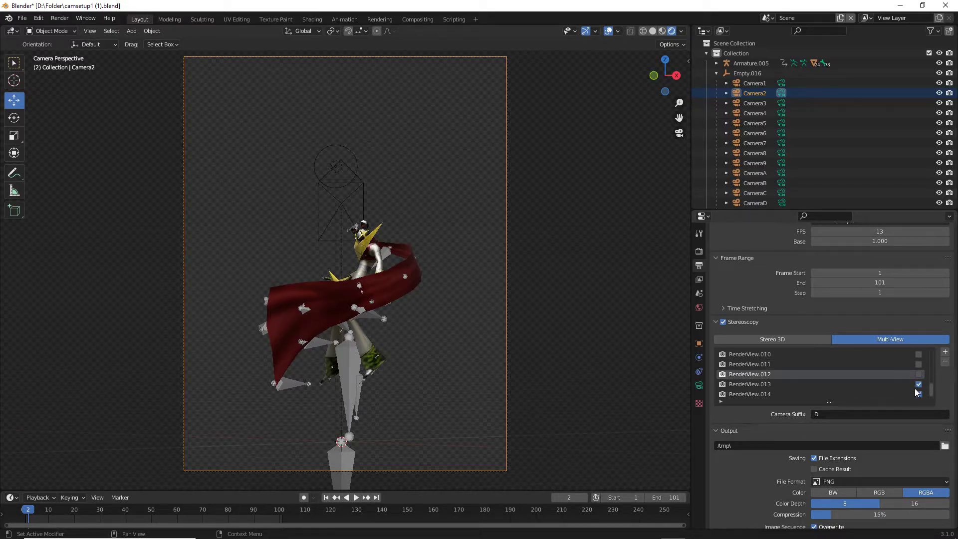
left_click(891, 382)
scroll(895, 381, "down", 1)
left_click(896, 381)
left_click(920, 393)
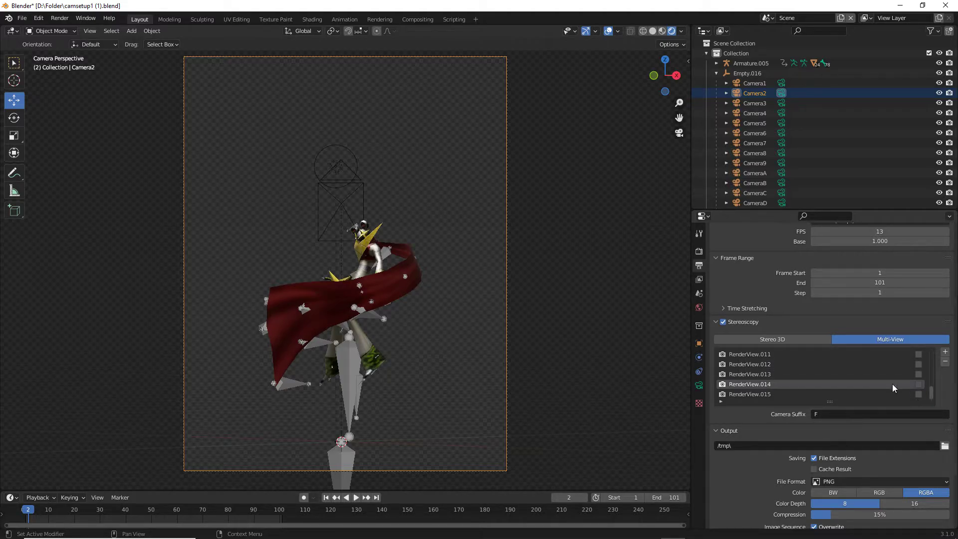
left_click(882, 391)
Check the remaining entries in the multi-view list and select RenderView, the one with camera suffix 1.
scroll(786, 387, "up", 5)
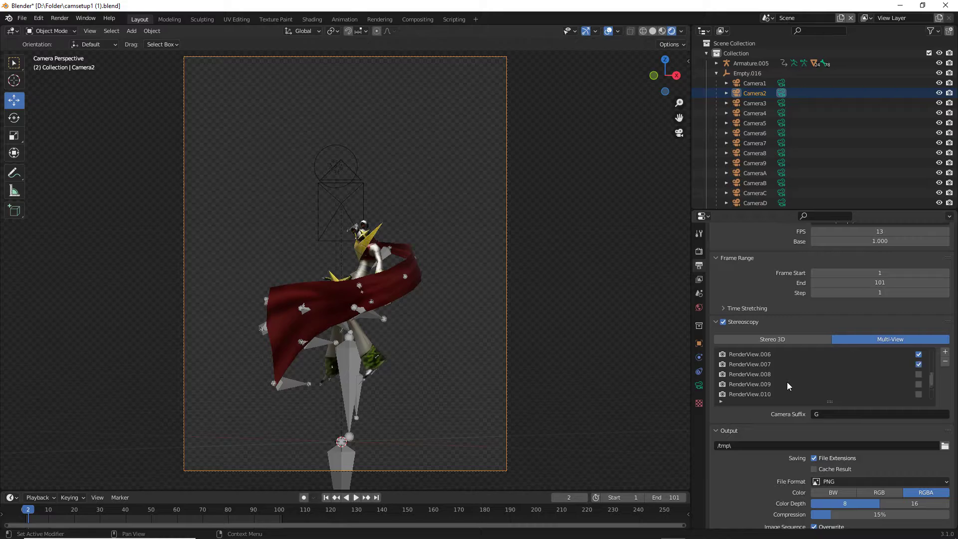
left_click(785, 383)
scroll(785, 373, "up", 6)
left_click(788, 364)
left_click(787, 355)
Set the color depth of the PNG output to 16.
scroll(787, 363, "down", 1)
scroll(778, 372, "down", 5)
scroll(934, 444, "down", 2)
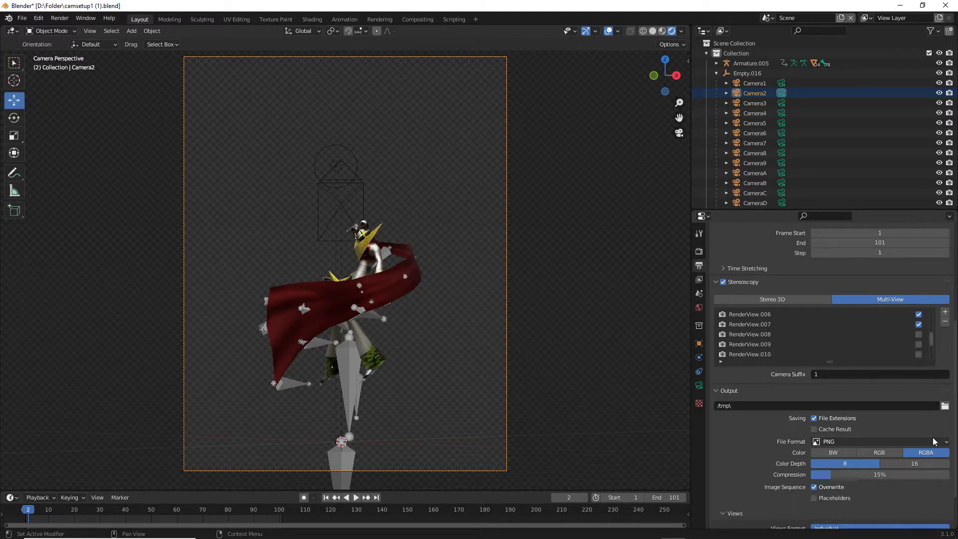
left_click(907, 464)
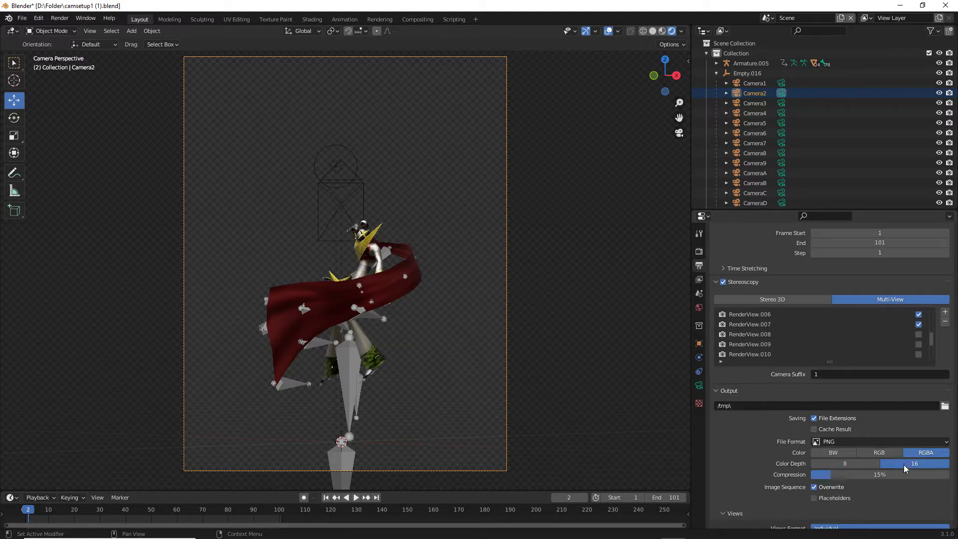
Browse for the output path, create a folder named Renders in D:\Folder and open it.
left_click(944, 405)
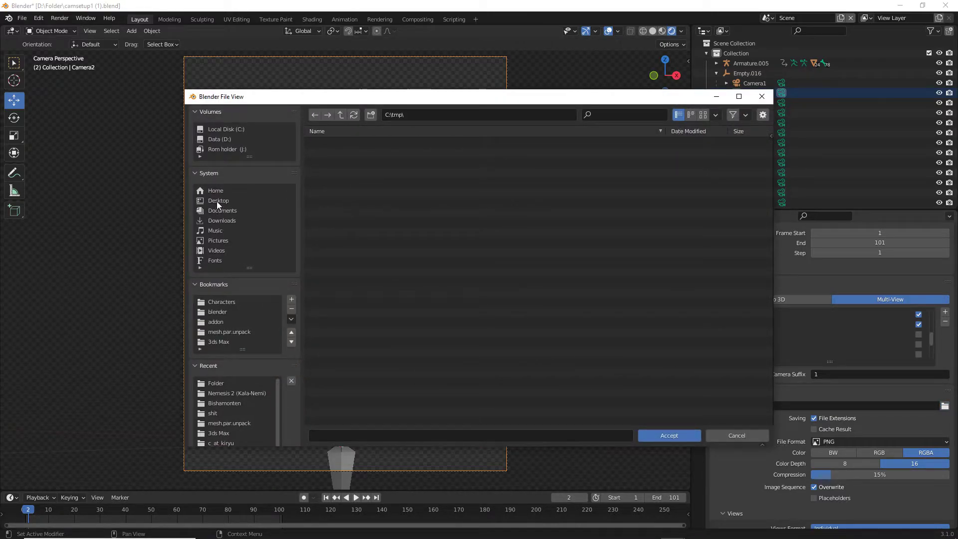
left_click(220, 139)
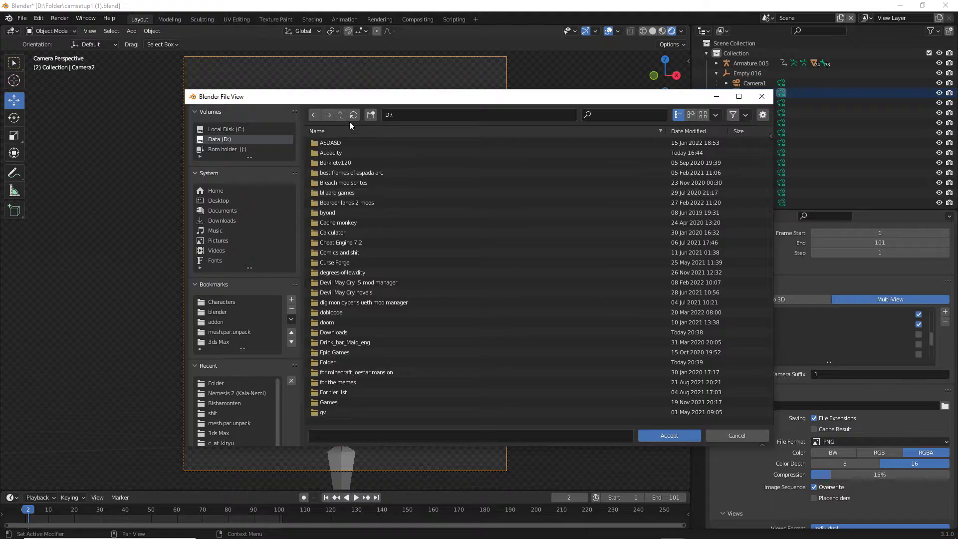
scroll(379, 212, "up", 3)
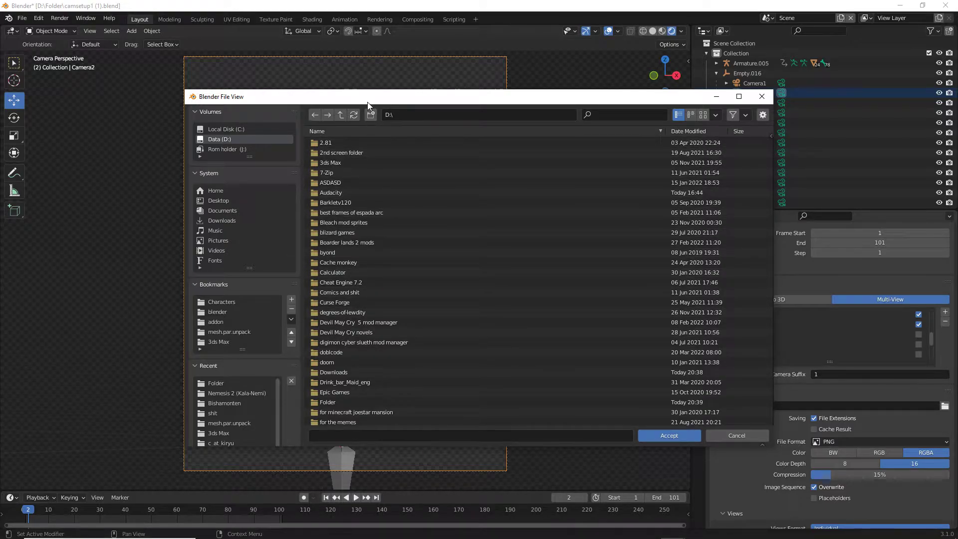
left_click_drag(367, 102, 957, 120)
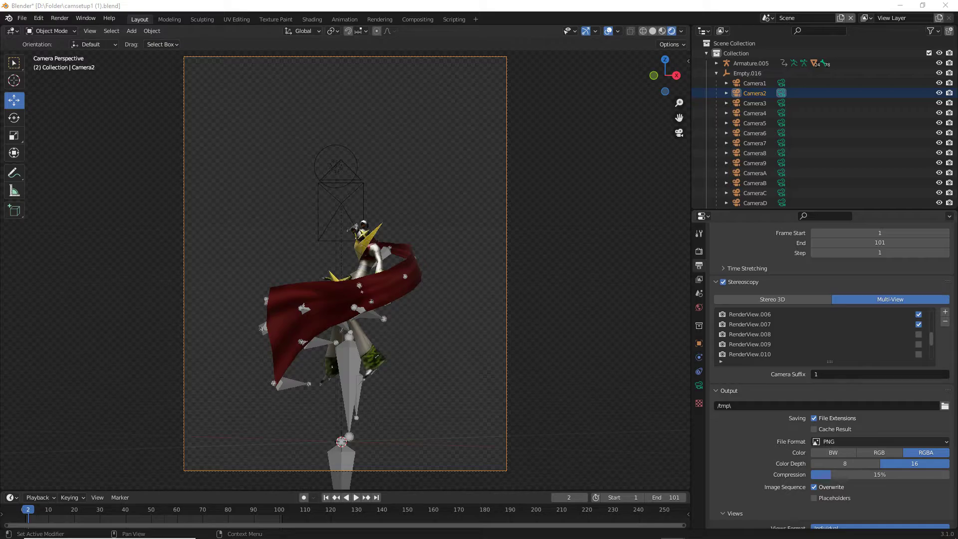
left_click_drag(957, 165, 358, 147)
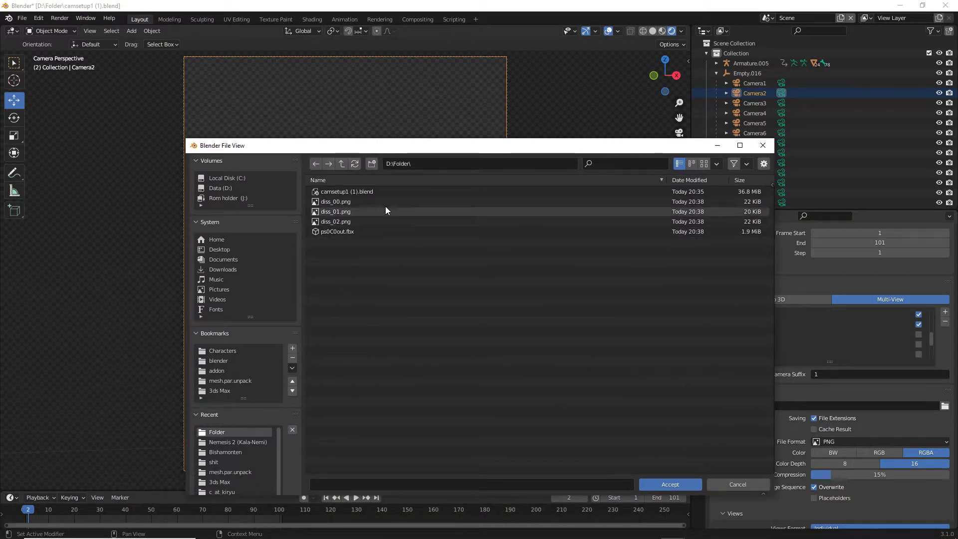
type("i")
type("Renders")
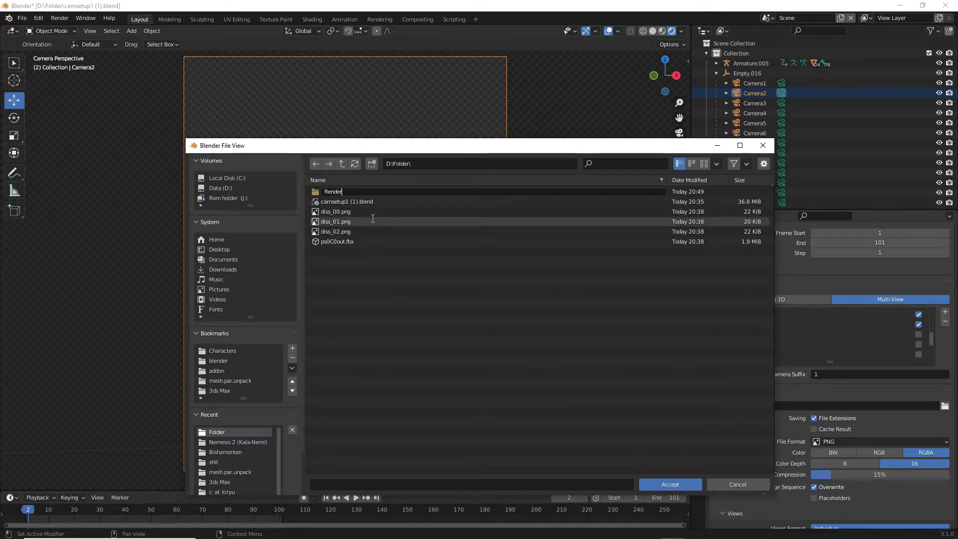
key("Return")
double_click(366, 193)
Create a subfolder named Idle inside Renders and accept D:\Folder\Renders\Idle as the render output path.
right_click(378, 232)
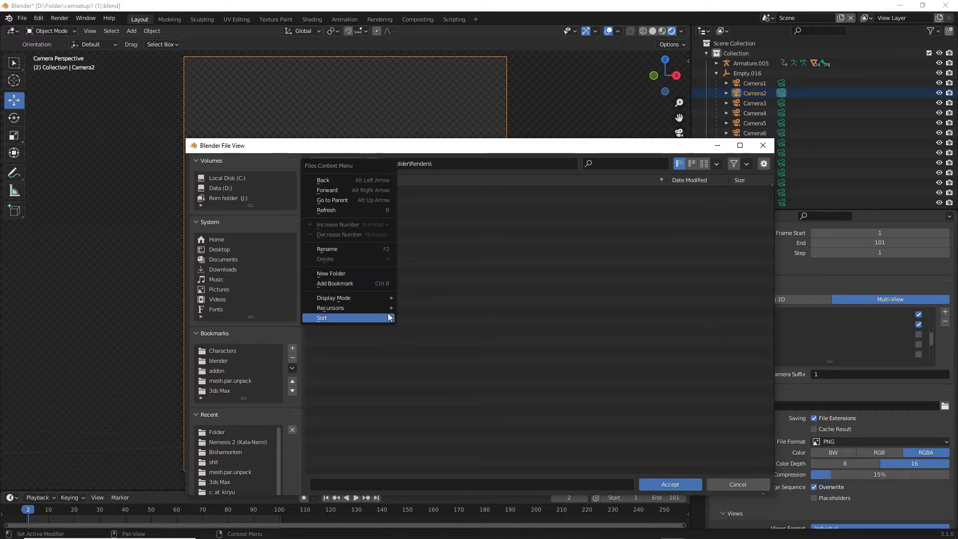
left_click(454, 276)
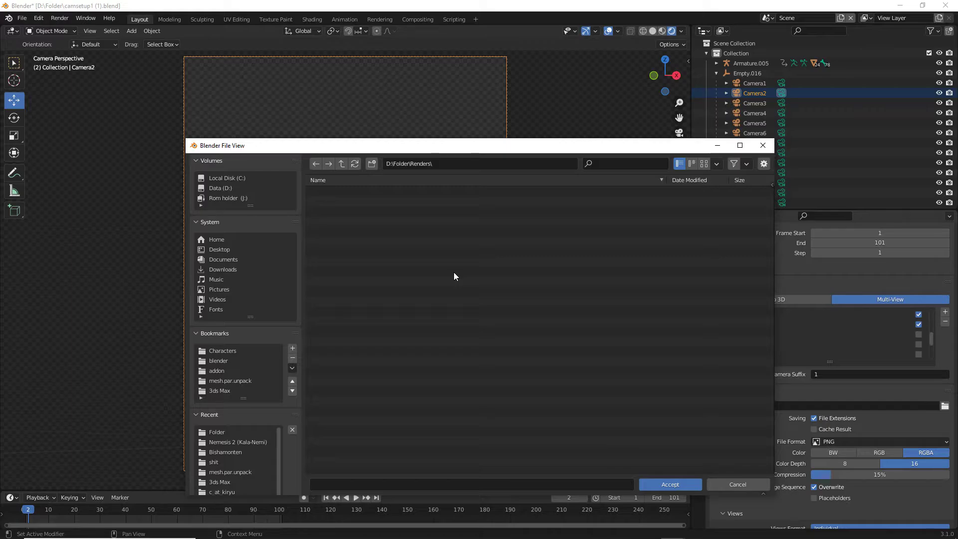
right_click(454, 272)
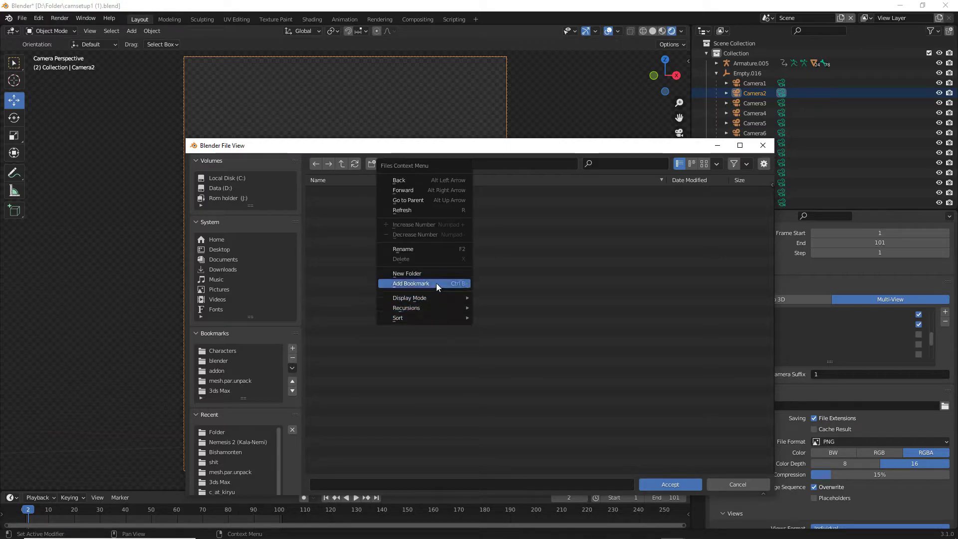
left_click(423, 274)
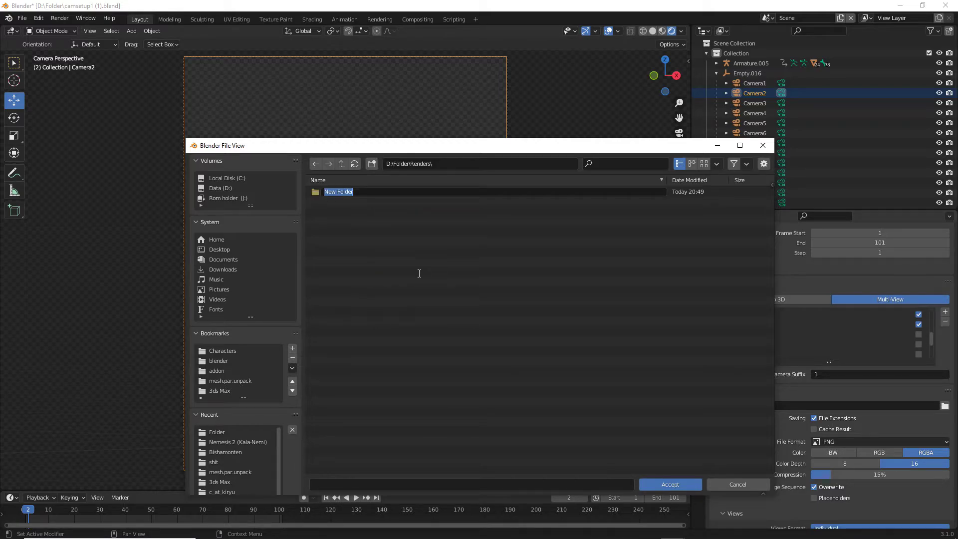
key("BackSpace")
key("Return")
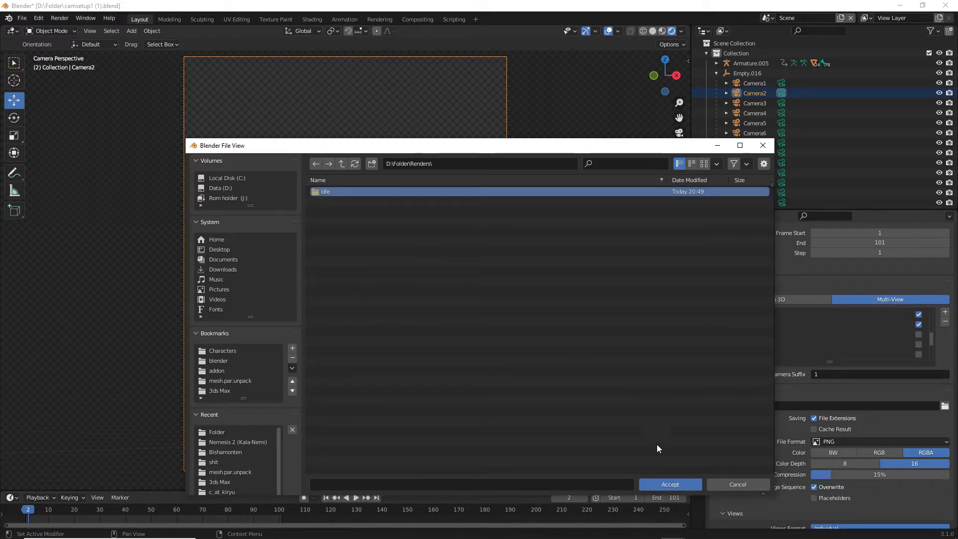
left_click(662, 485)
left_click(663, 482)
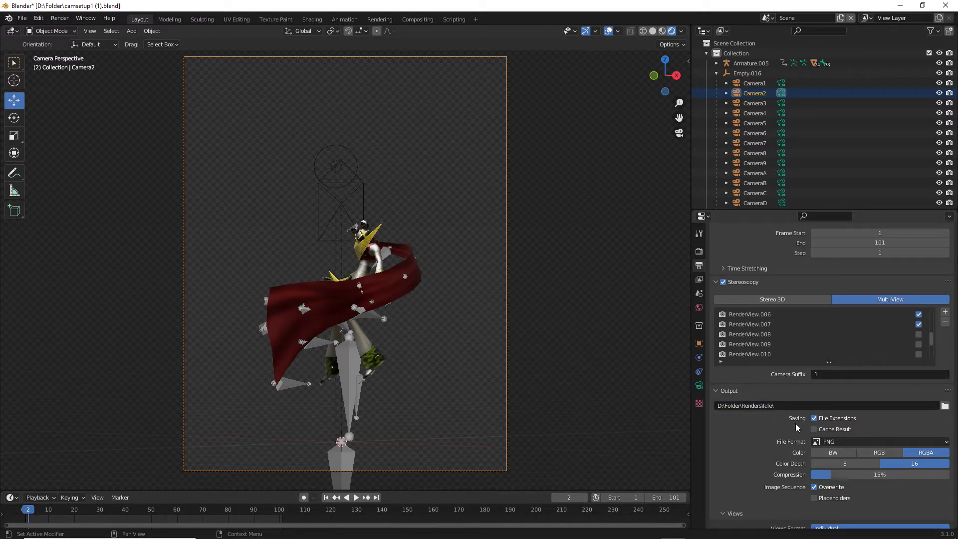
Review the remaining output settings and the scene properties, and open the Eevee render settings.
scroll(770, 418, "down", 3)
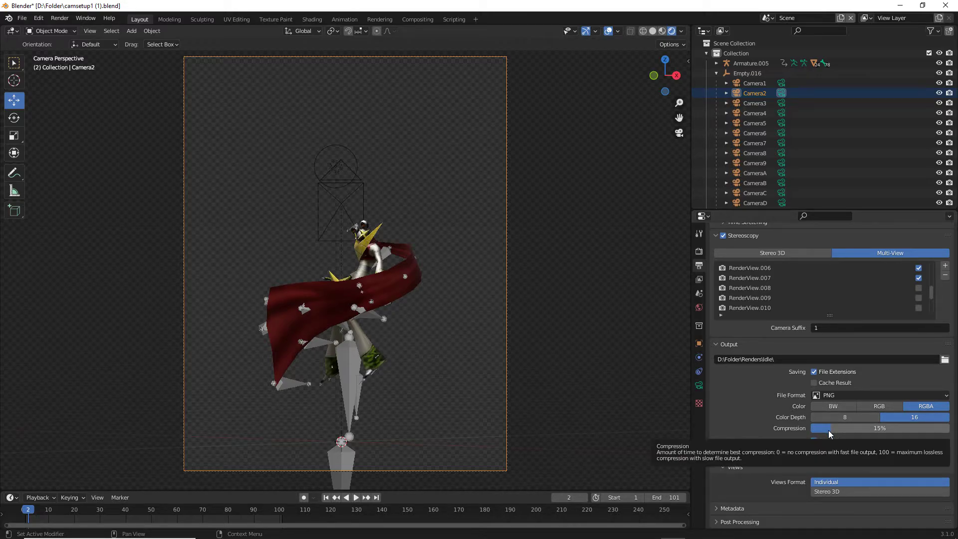
scroll(787, 413, "up", 6)
scroll(758, 379, "up", 7)
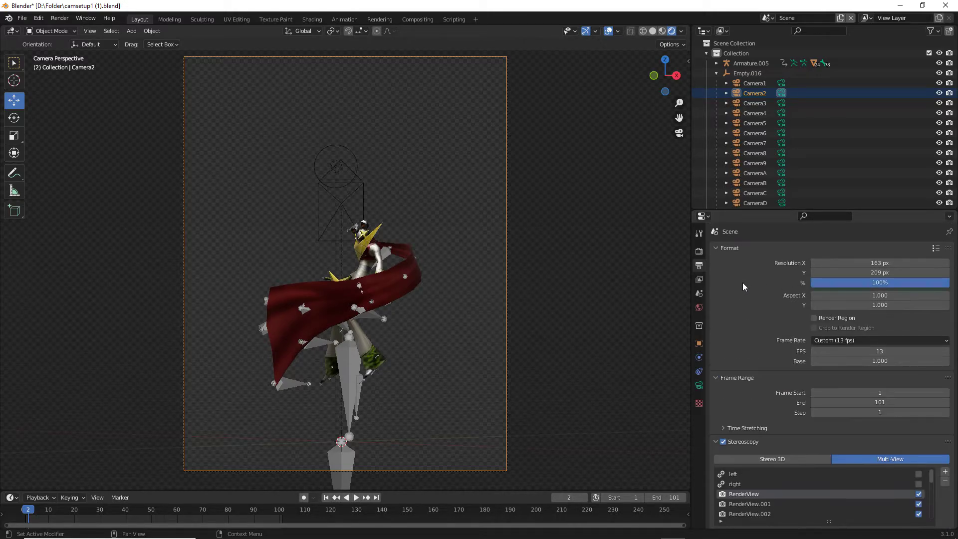
left_click(699, 251)
left_click(699, 279)
left_click(699, 293)
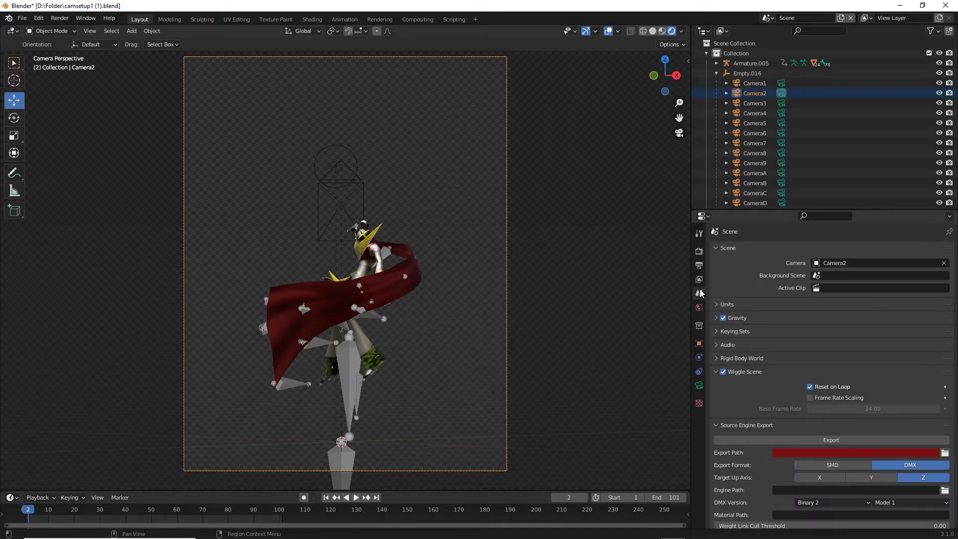
left_click(699, 251)
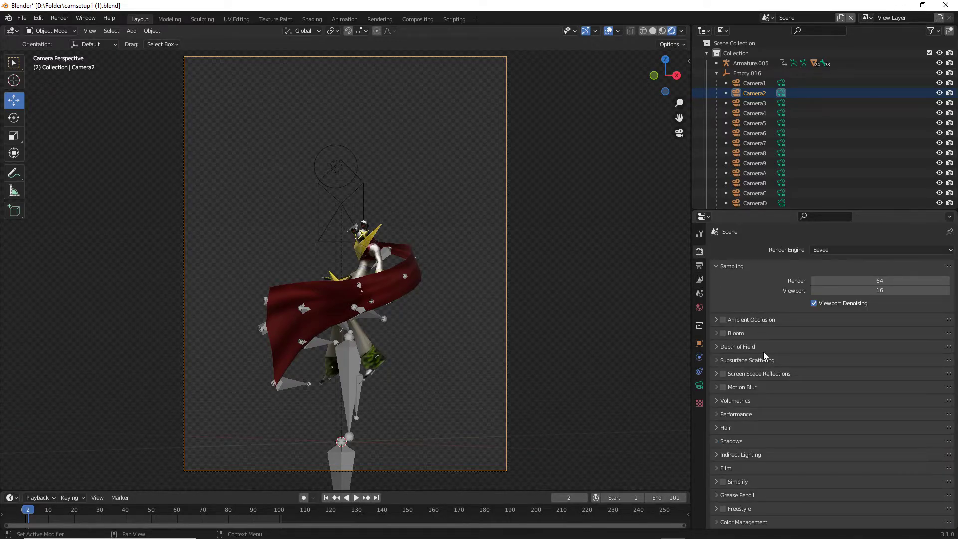
Examine the render engine's Film settings, including the transparent background, and return to the output properties.
left_click(756, 451)
left_click(755, 454)
left_click(756, 466)
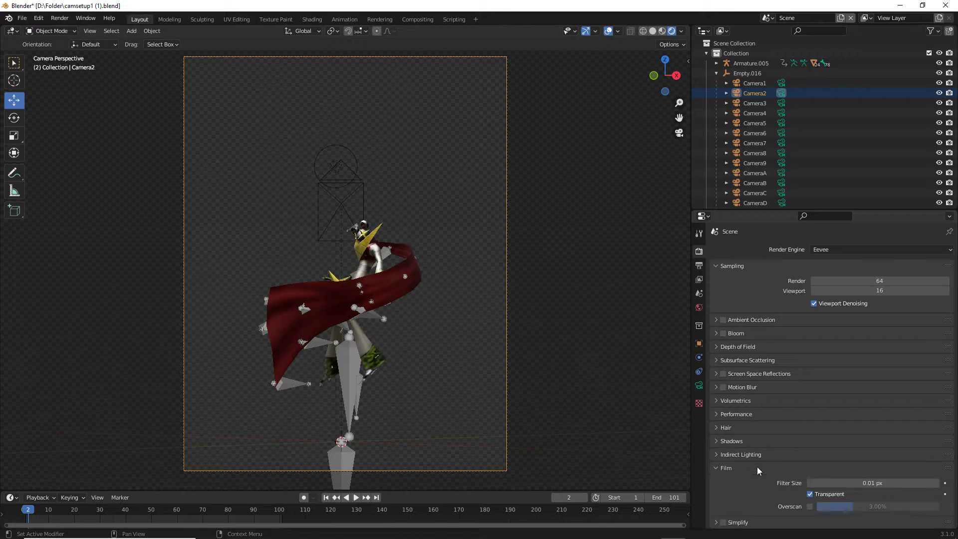
left_click(756, 466)
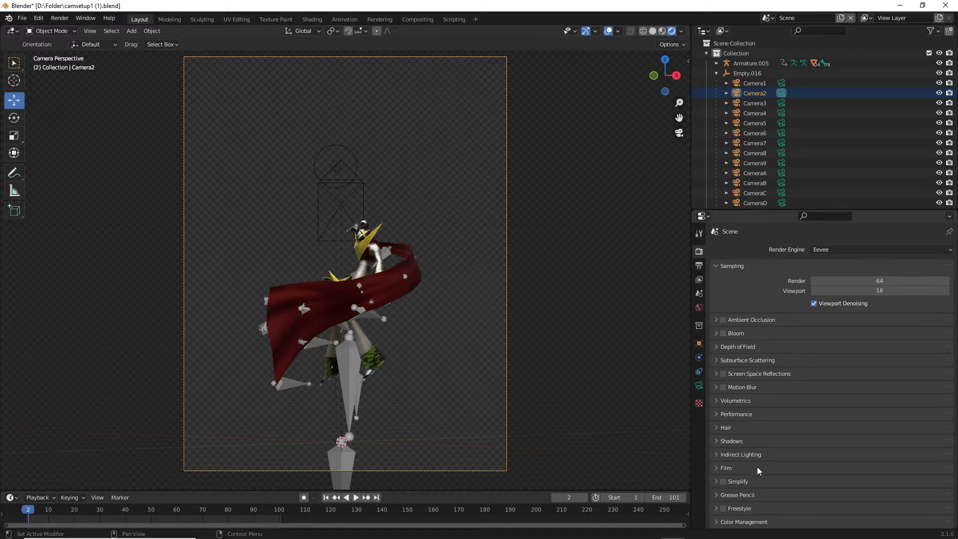
left_click(699, 371)
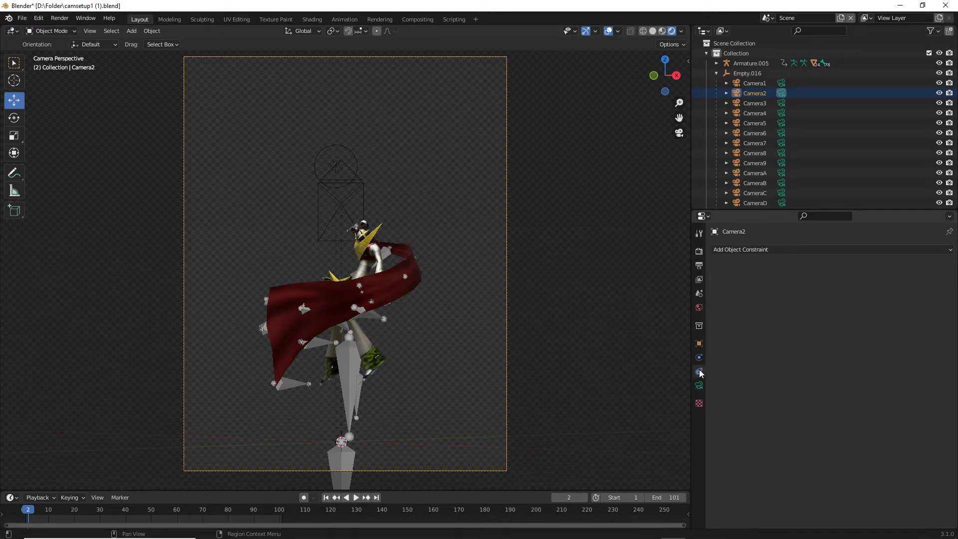
left_click(698, 250)
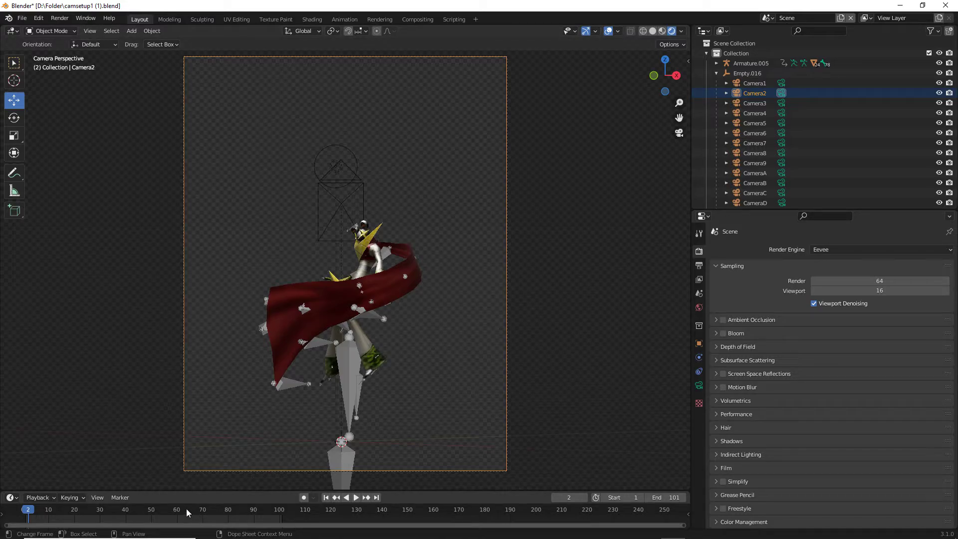
left_click(698, 265)
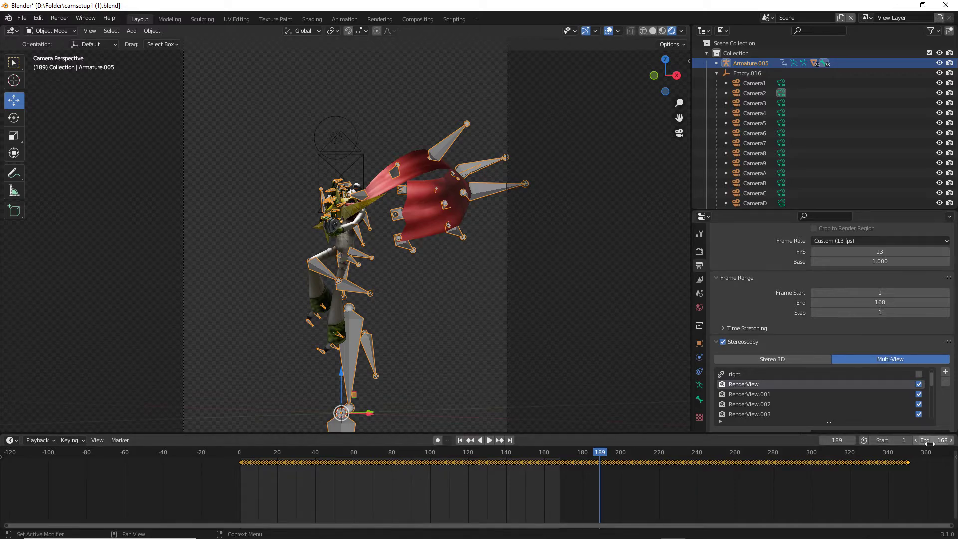
Scrub through the animation to find the idle loop and set the frame range to start at 229 and end at 273.
left_click_drag(931, 440, 957, 439)
left_click_drag(531, 453, 699, 470)
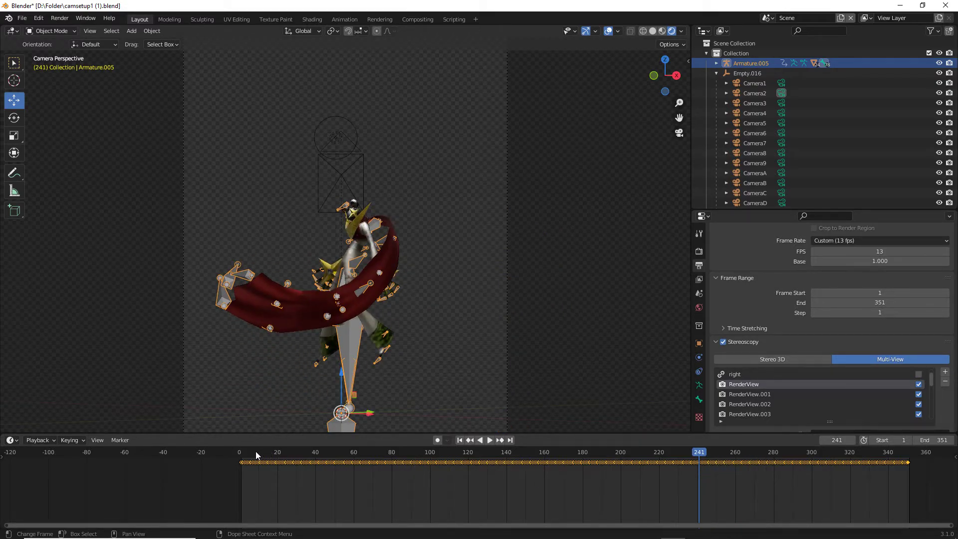
left_click_drag(259, 453, 672, 493)
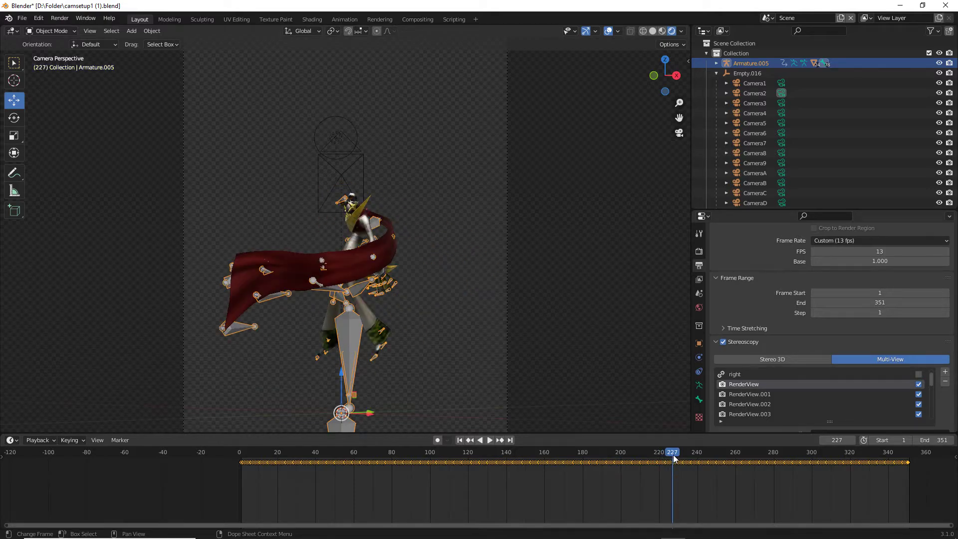
left_click_drag(890, 439, 951, 440)
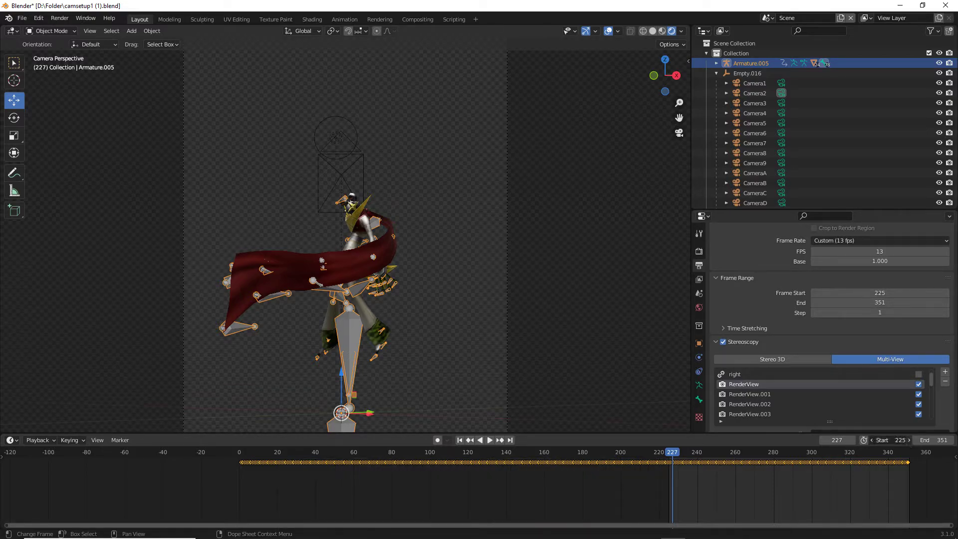
left_click_drag(718, 451, 760, 463)
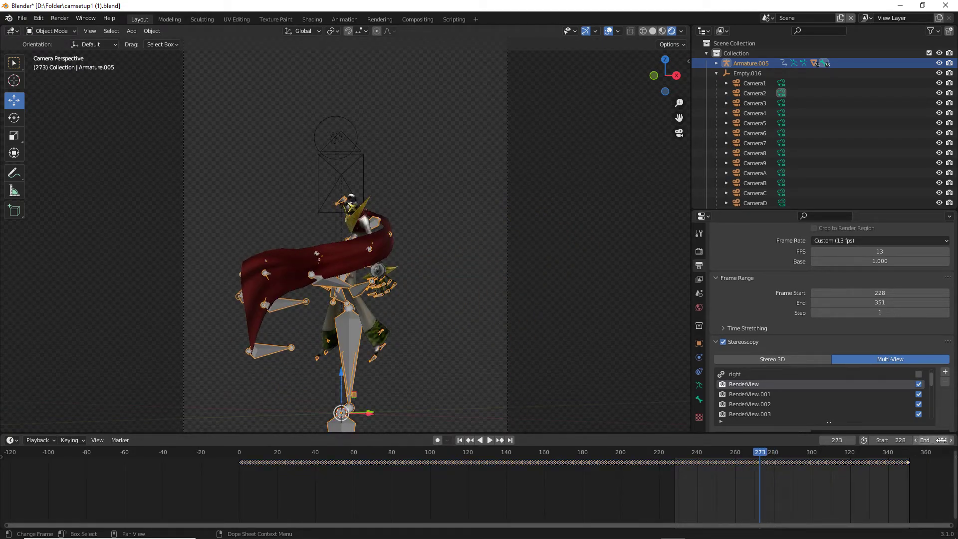
left_click_drag(932, 440, 855, 440)
left_click(909, 440)
left_click(915, 442)
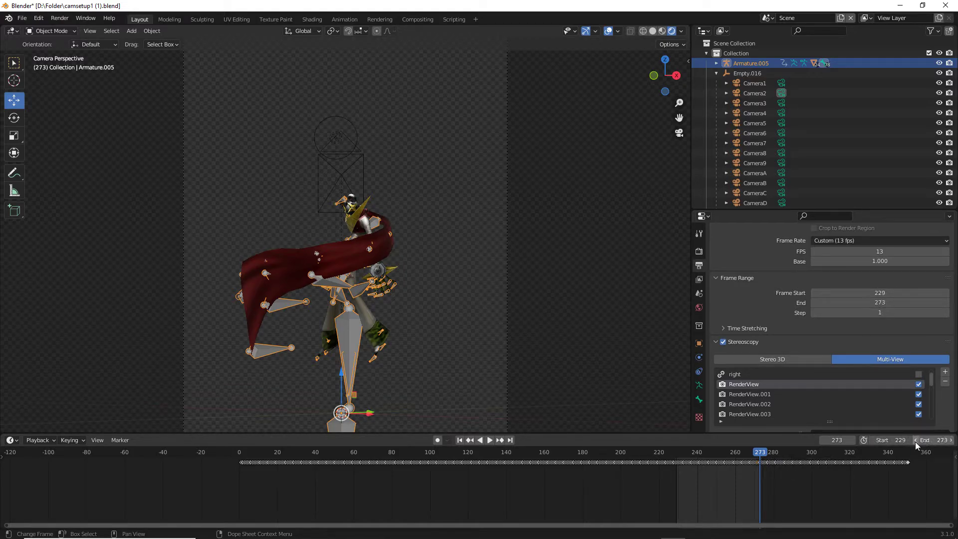
left_click_drag(760, 455, 742, 501)
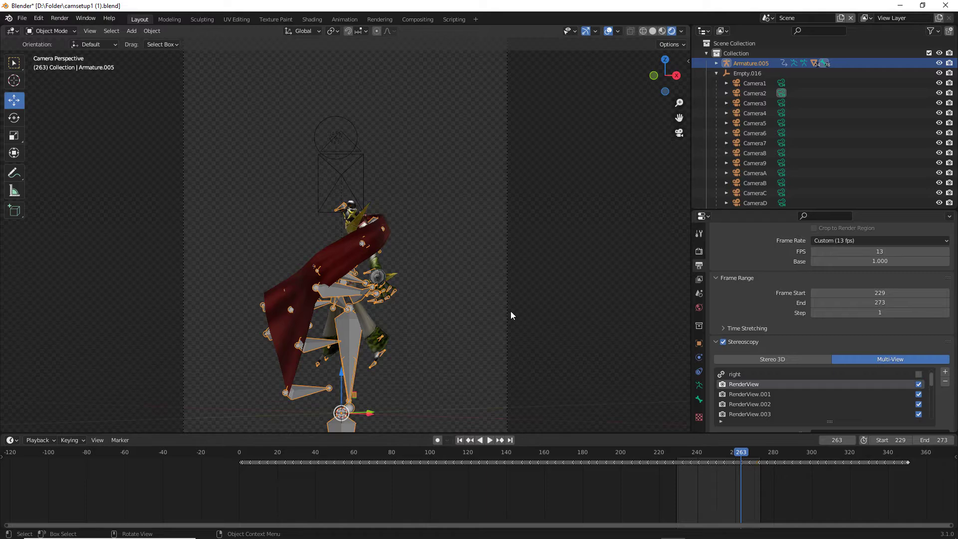
Deselect the armature and render the frame range as an animation.
left_click(399, 261)
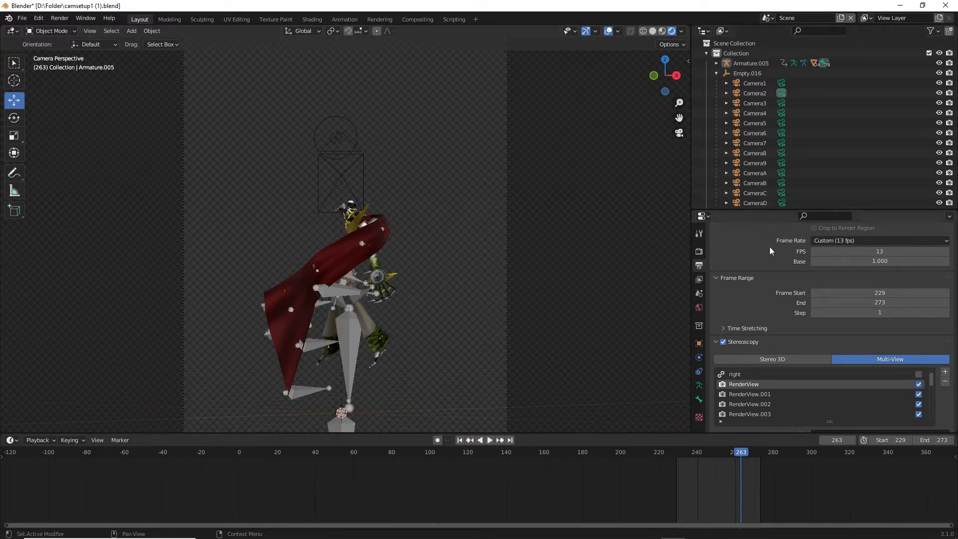
scroll(763, 326, "down", 2)
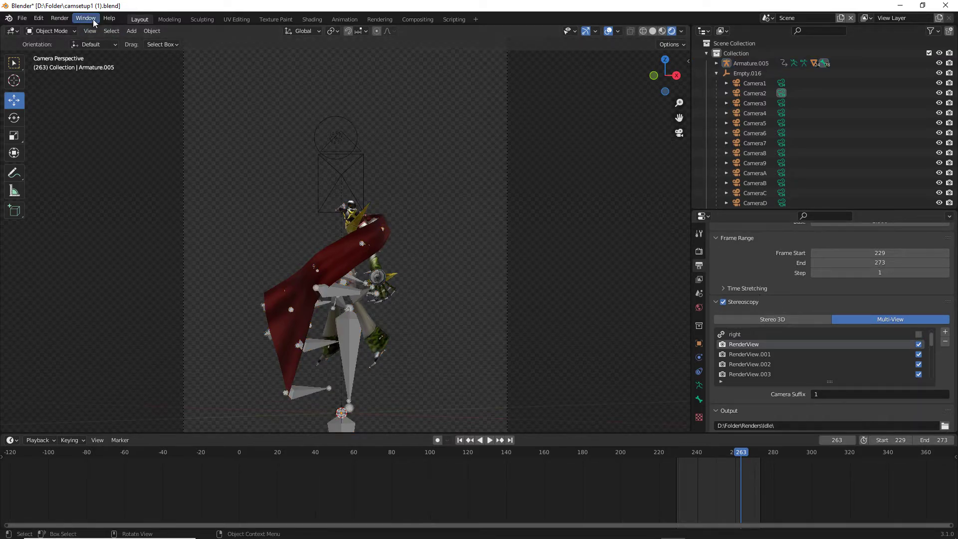
left_click(61, 19)
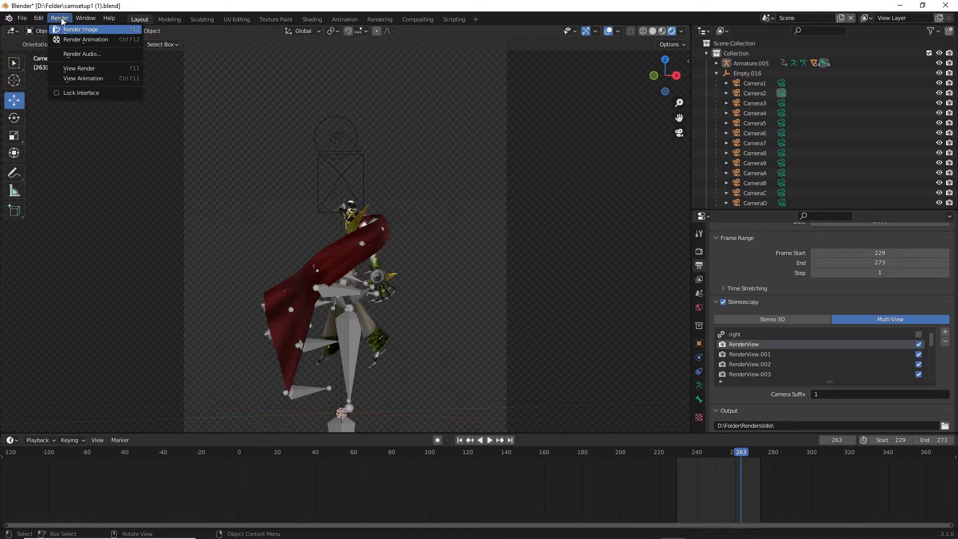
left_click(85, 40)
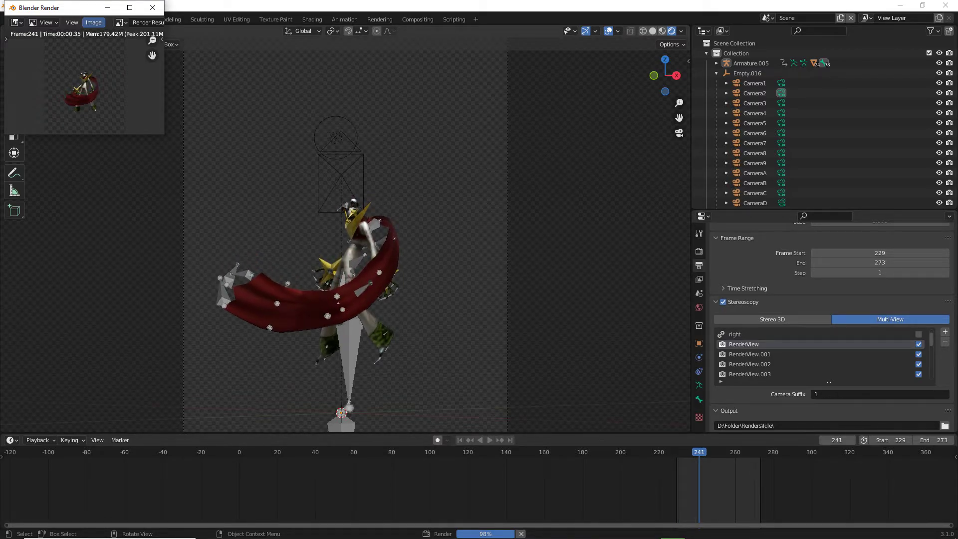
Switch to File Explorer and open the Idle folder inside Renders in D:\Folder.
key("alt+Tab")
left_click(674, 214)
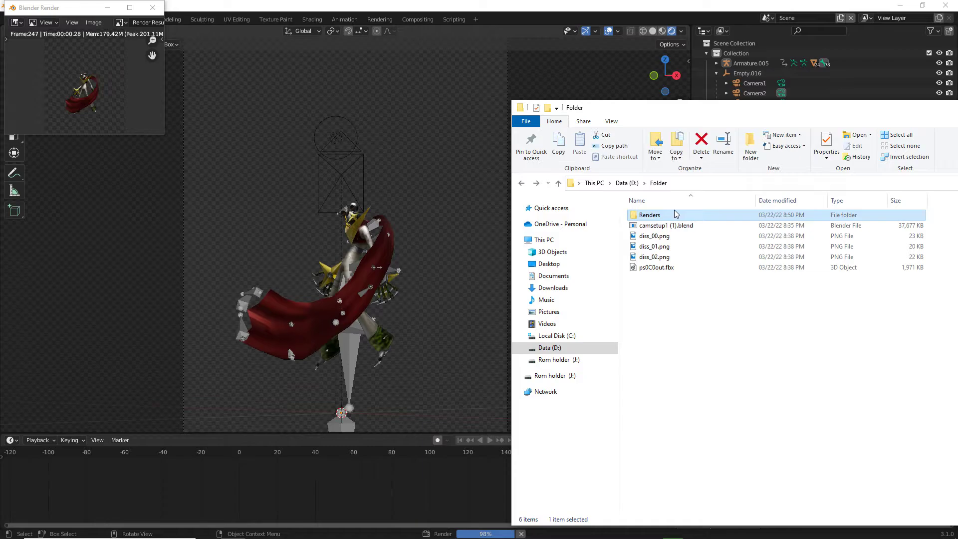
double_click(675, 214)
double_click(674, 214)
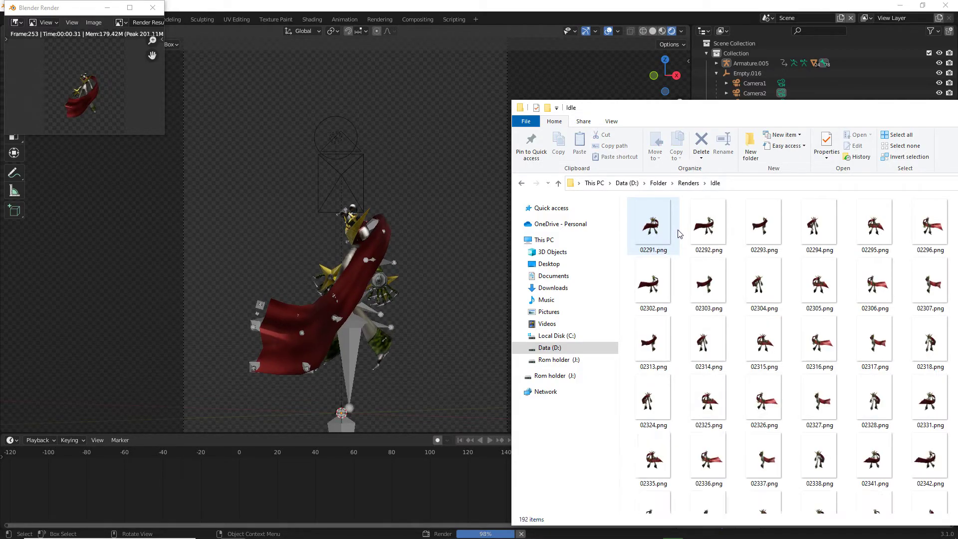
Inspect the rendered frames enlarged in Photos starting from 02291.png, and close the viewer and the Blender Render window.
left_click(677, 232)
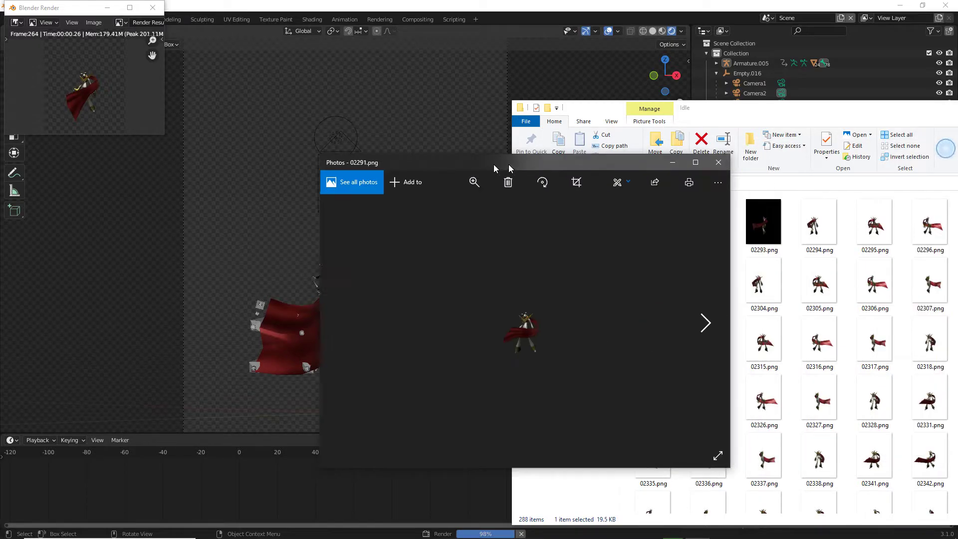
scroll(486, 302, "up", 3)
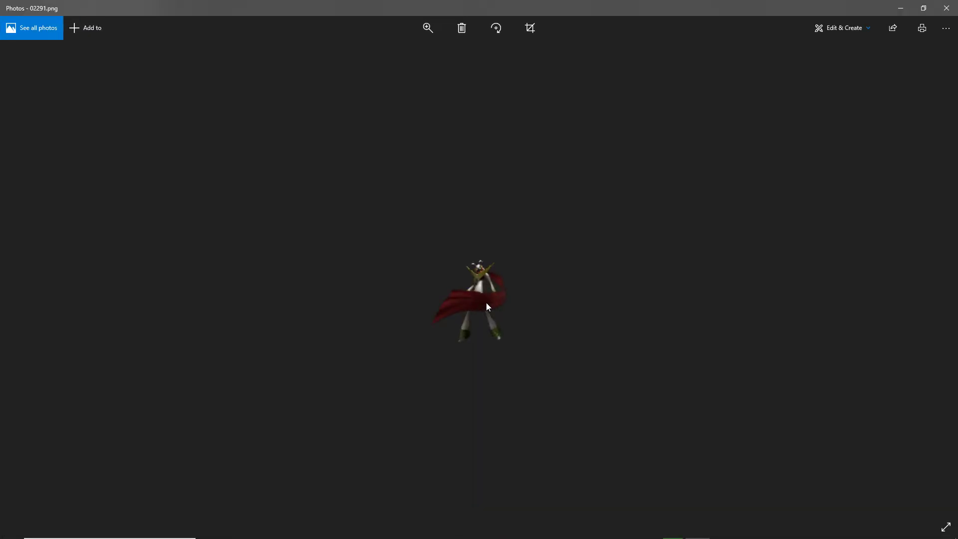
key("Right")
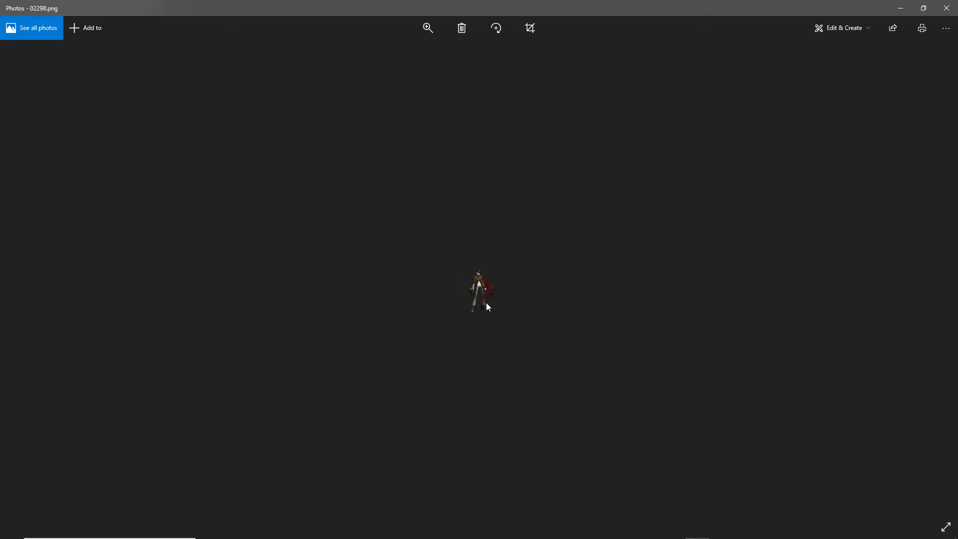
key("Right")
key("Right")
left_click(946, 8)
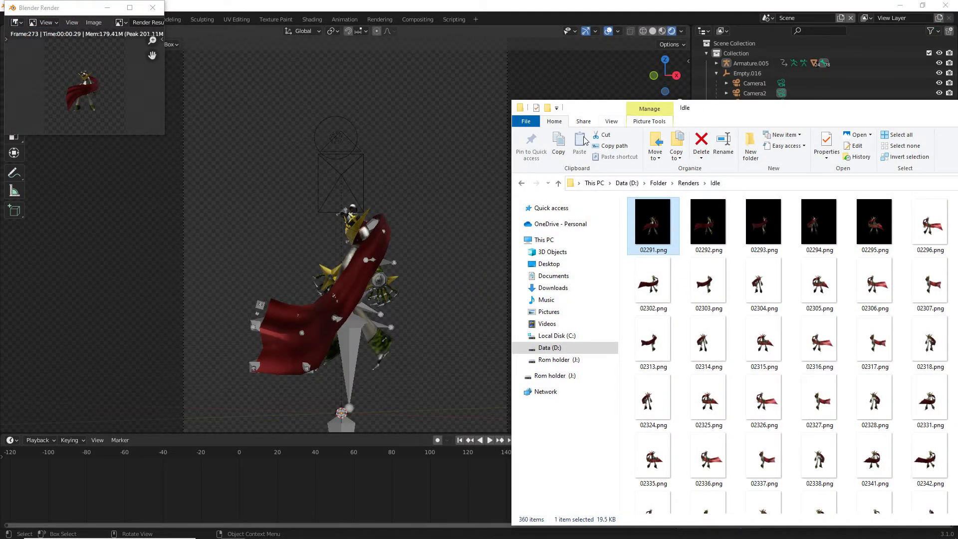
left_click_drag(576, 114, 707, 99)
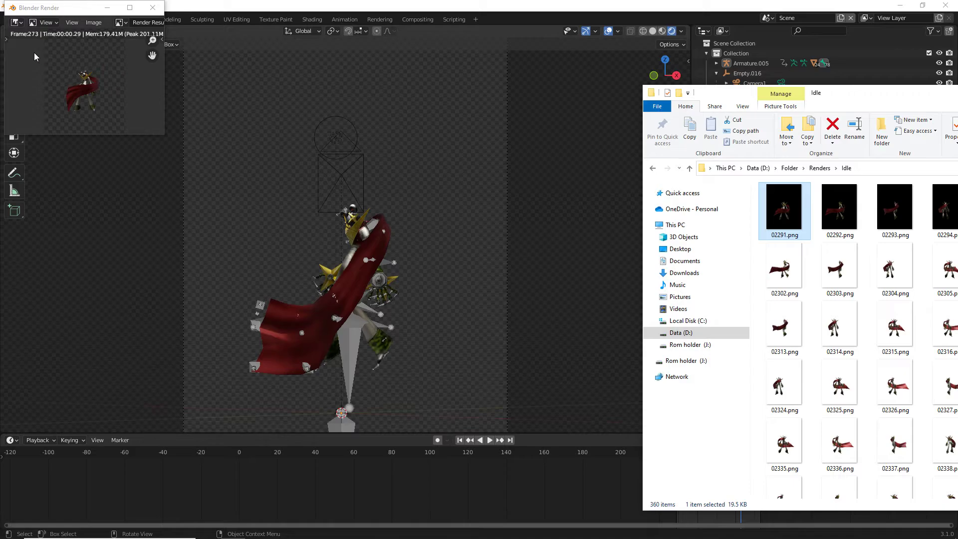
left_click(150, 10)
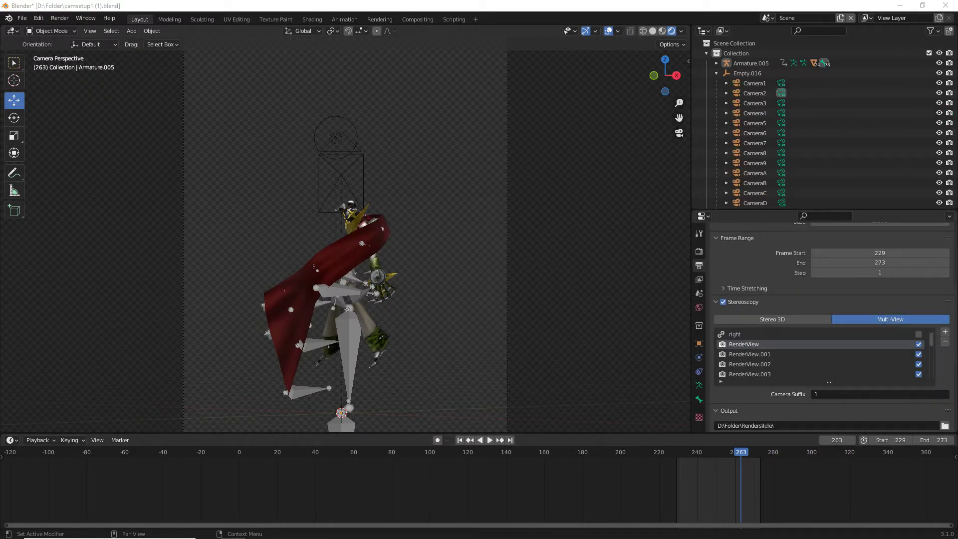
Scrub to another animation of the model and set the frame range to start at 151 and end at 199.
scroll(439, 216, "up", 1)
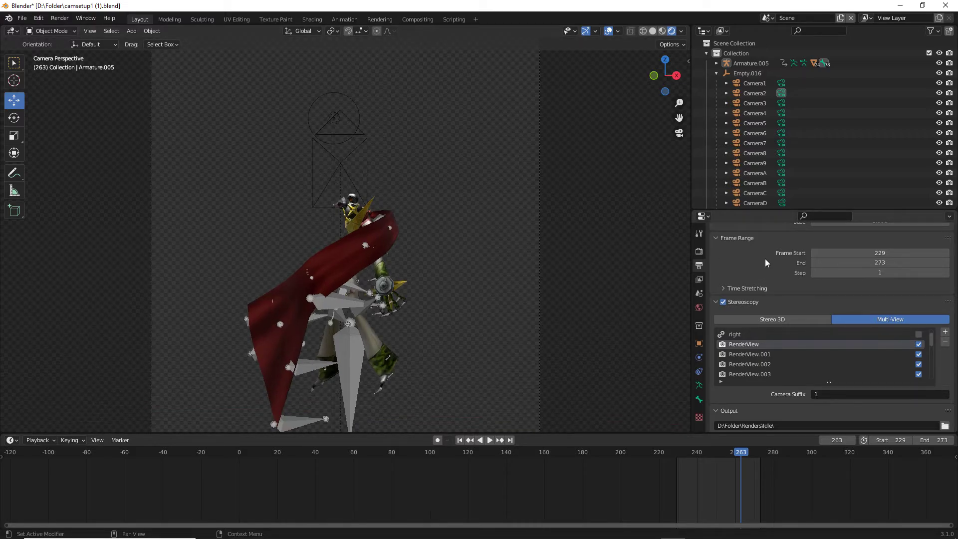
scroll(764, 259, "up", 7)
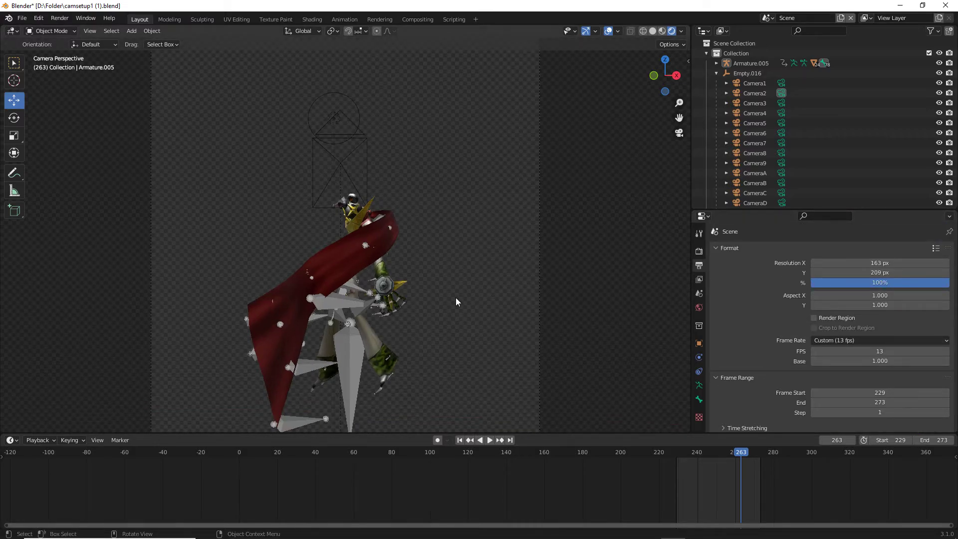
scroll(456, 297, "up", 1)
middle_click_drag(456, 297, 473, 286)
scroll(474, 291, "up", 12)
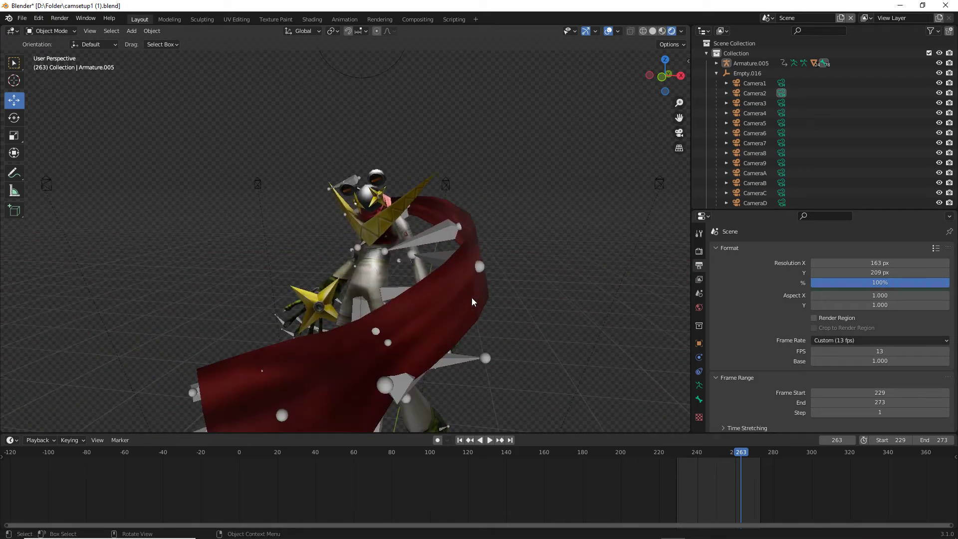
left_click(391, 251)
left_click(533, 250)
left_click_drag(712, 456, 525, 477)
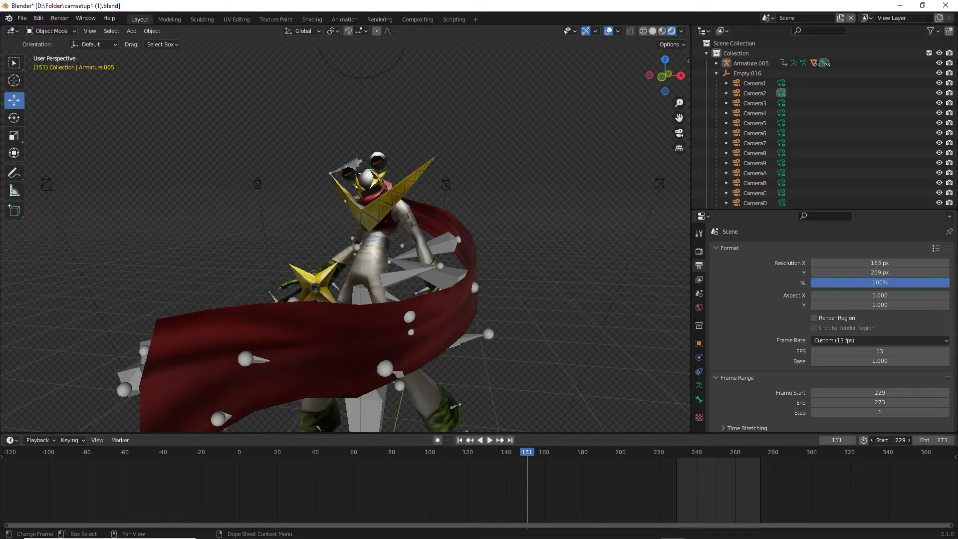
mouse_move(898, 439)
left_mouse_down()
mouse_move(858, 439)
mouse_move(869, 440)
left_mouse_up()
left_click_drag(932, 439, 891, 439)
left_click_drag(571, 451, 542, 465)
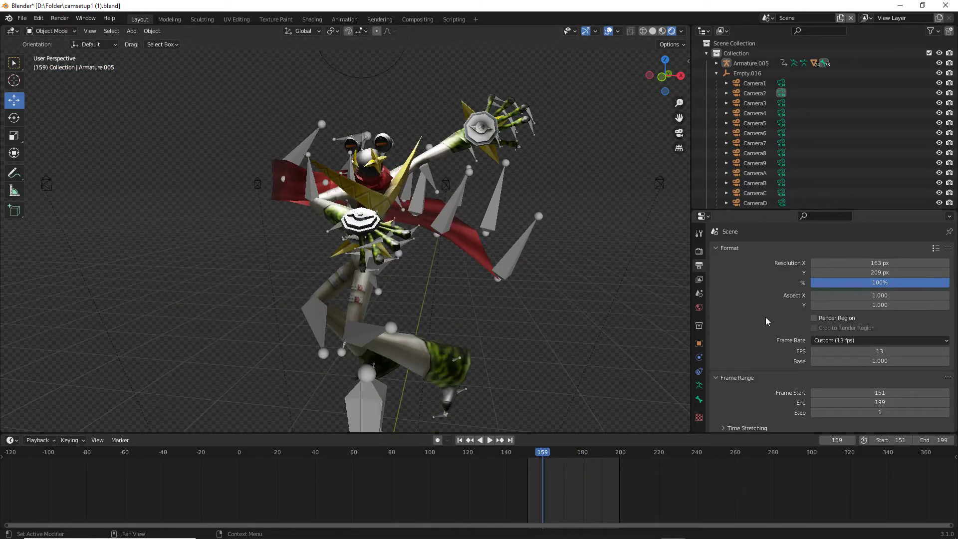
scroll(772, 313, "down", 5)
scroll(768, 321, "down", 8)
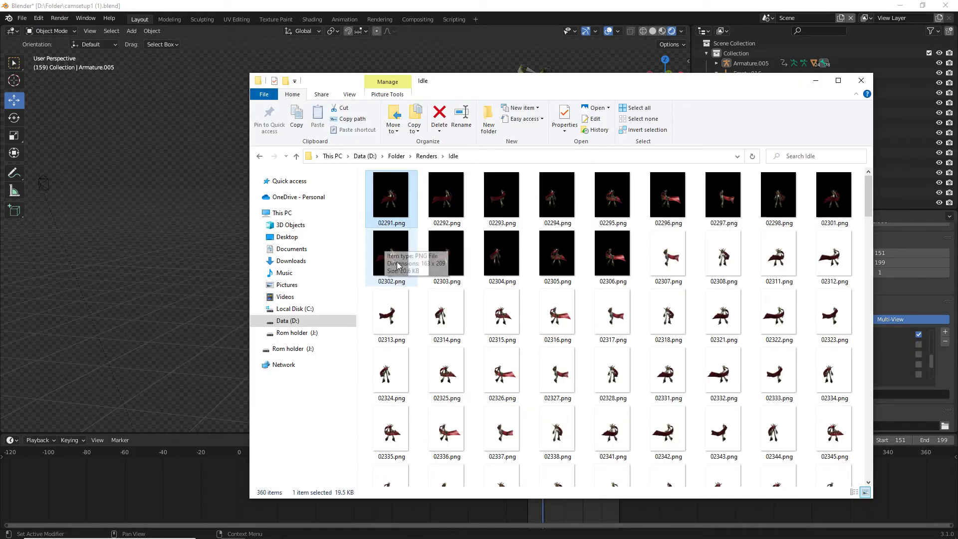
Switch to File Explorer, look over the Idle renders, and page through the camera angles from 02291.png to 02301.png and back in Photos.
scroll(404, 242, "down", 5)
key("Home")
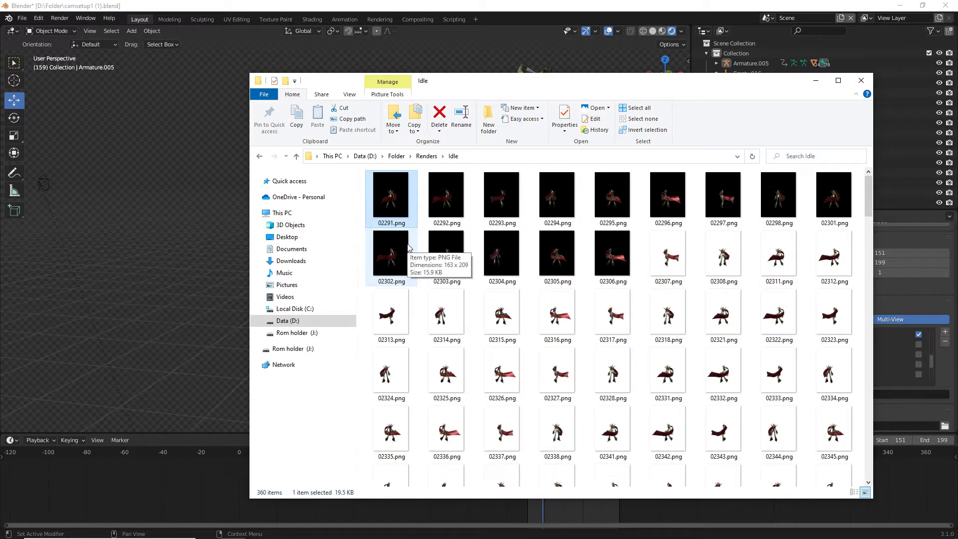
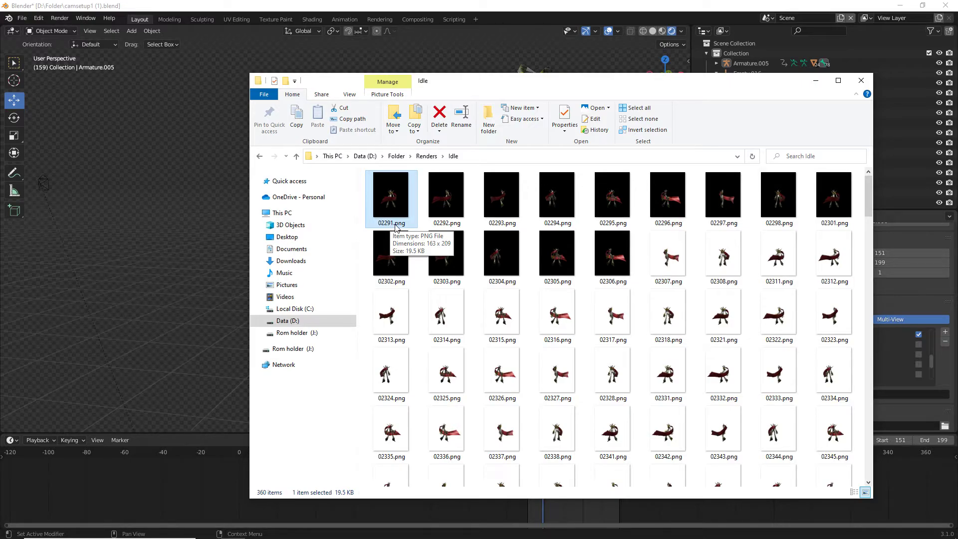
double_click(393, 225)
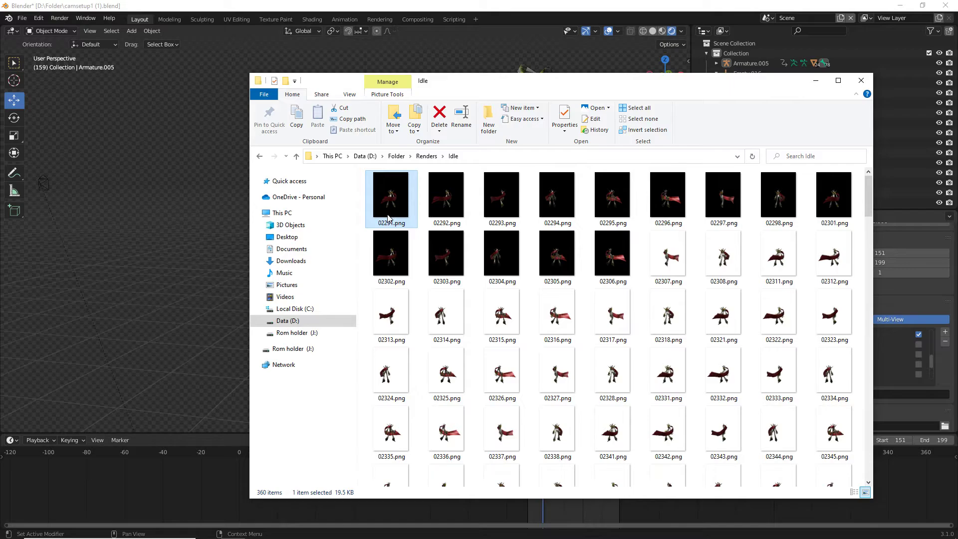
key("Right")
key("Right")
key("Right")
key("Right")
key("Right")
key("Right")
key("Right")
key("Right")
key("Right")
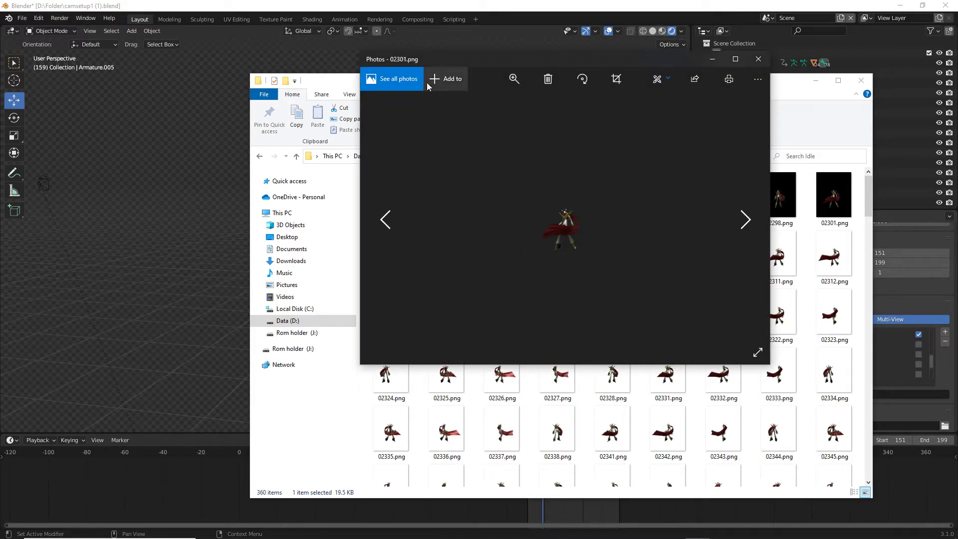
key("Left")
key("Left")
key("Left")
key("Left")
key("Left")
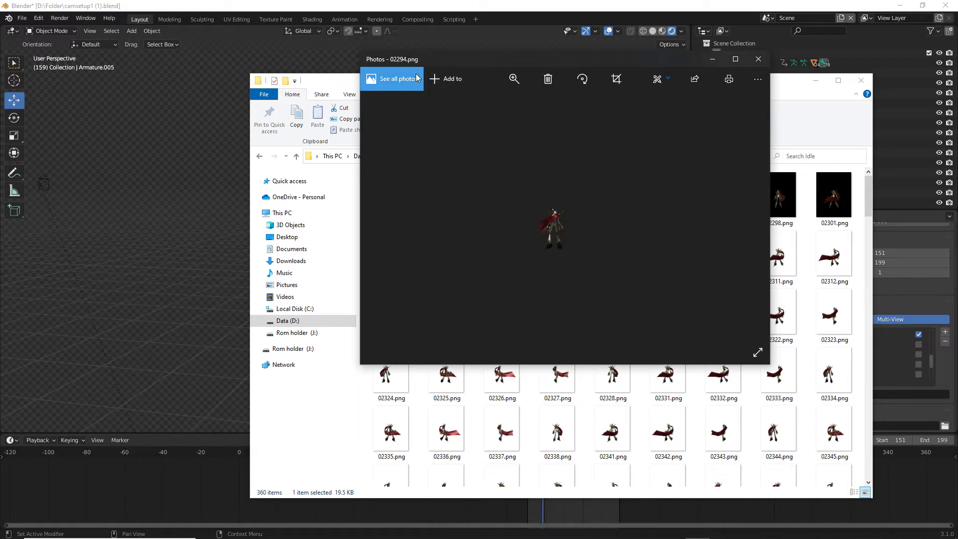
key("Right")
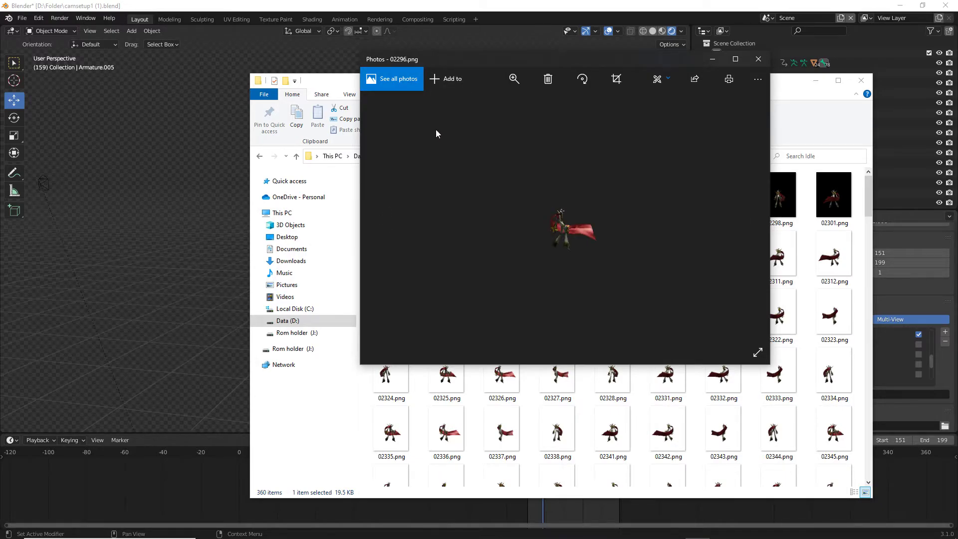
Page through the remaining camera angles up to 02301.png in Photos, close the viewer, and look over the Idle renders.
key("Right")
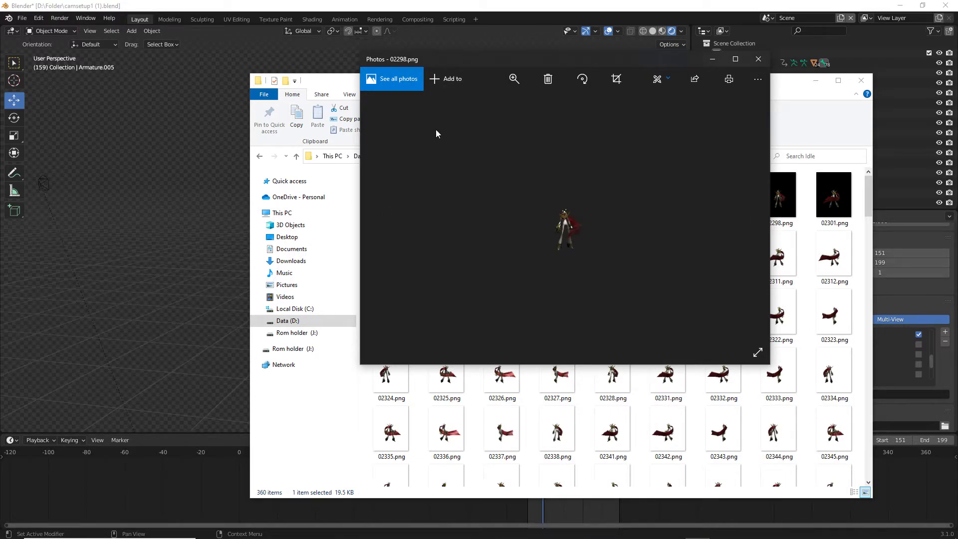
key("Right")
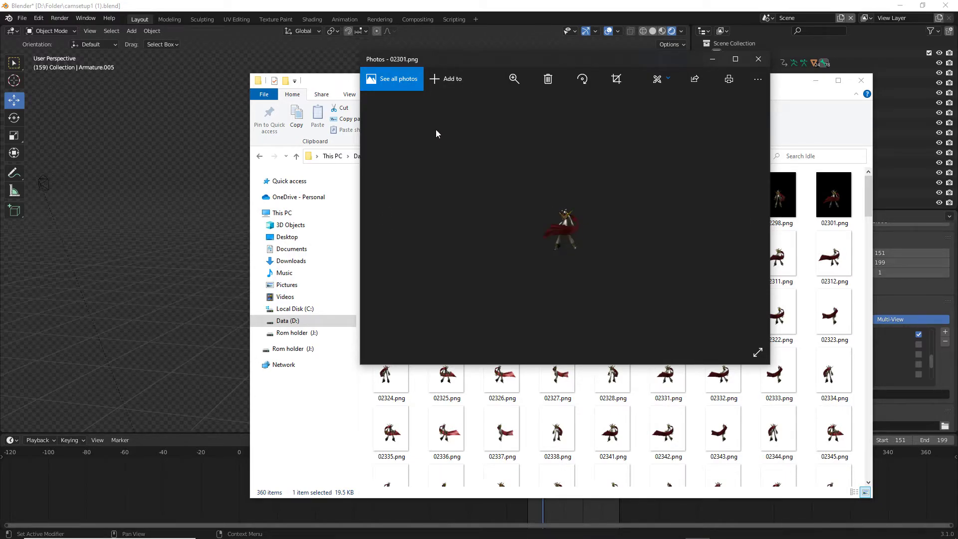
left_click(758, 60)
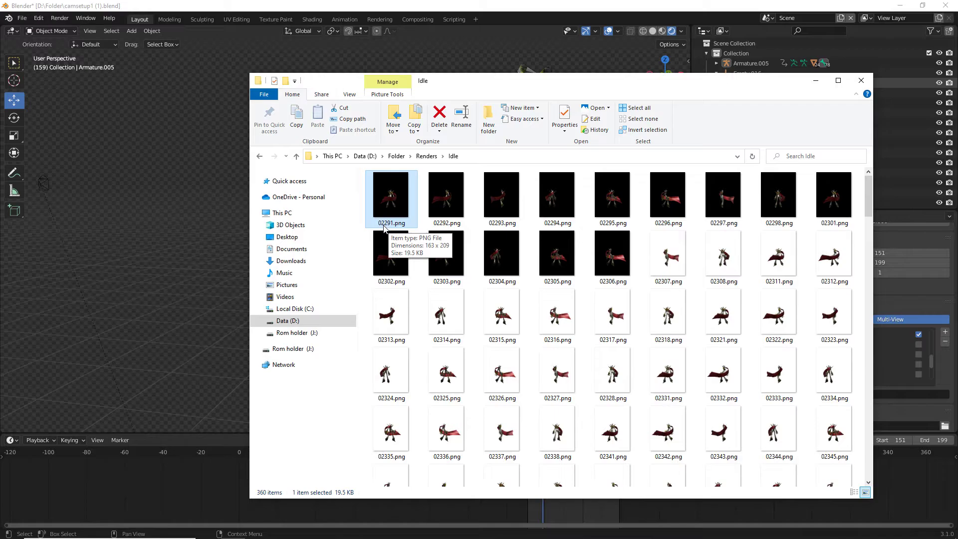
scroll(431, 234, "down", 2)
scroll(452, 262, "up", 2)
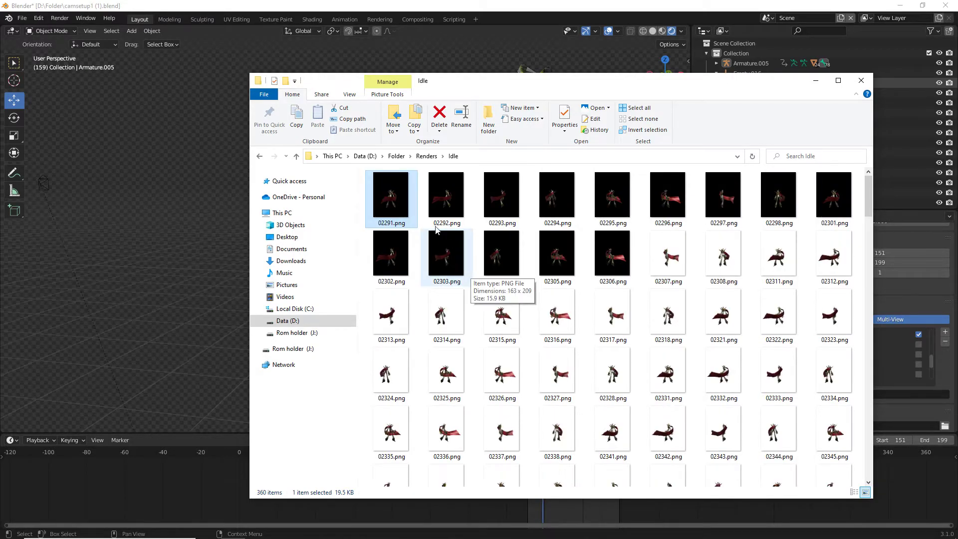
Open 02291.png and 02381.png from the Idle folder in separate Photos windows and place them side by side for comparison.
double_click(376, 195)
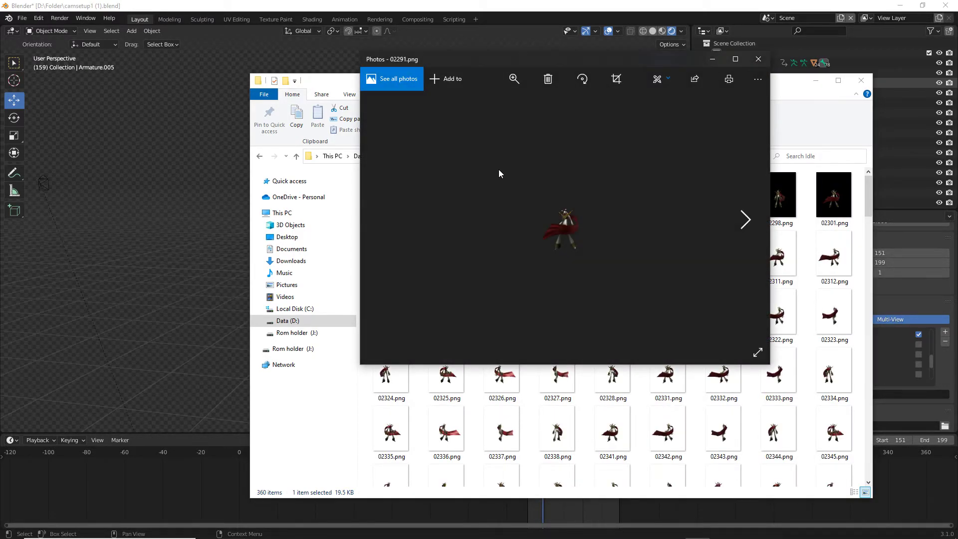
left_click(356, 413)
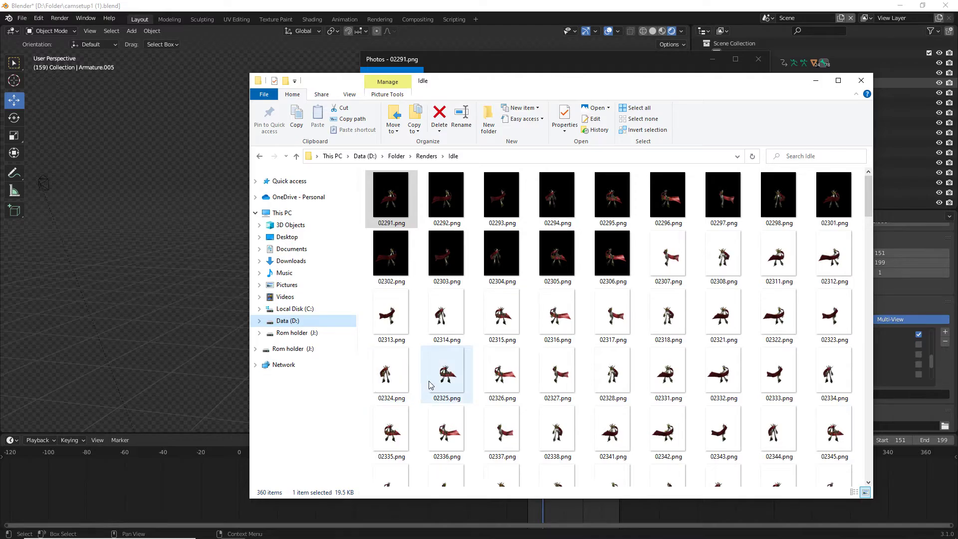
left_click_drag(867, 202, 866, 250)
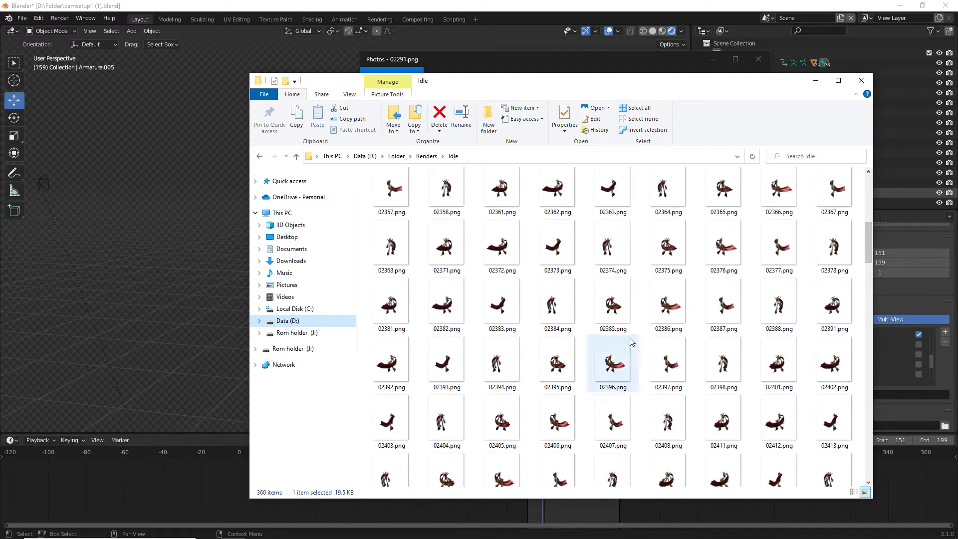
left_click(393, 305)
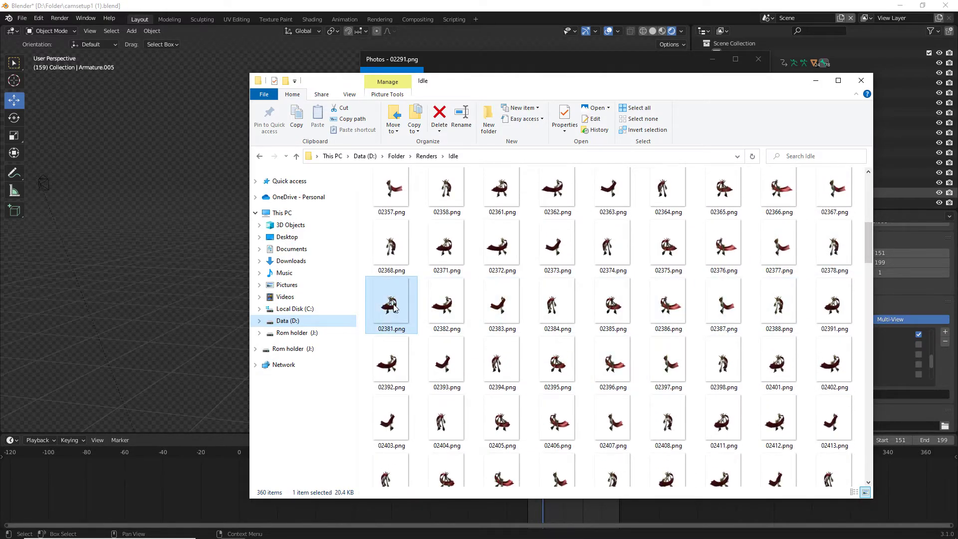
double_click(394, 306)
left_click_drag(401, 61, 559, 88)
left_click_drag(456, 65, 187, 89)
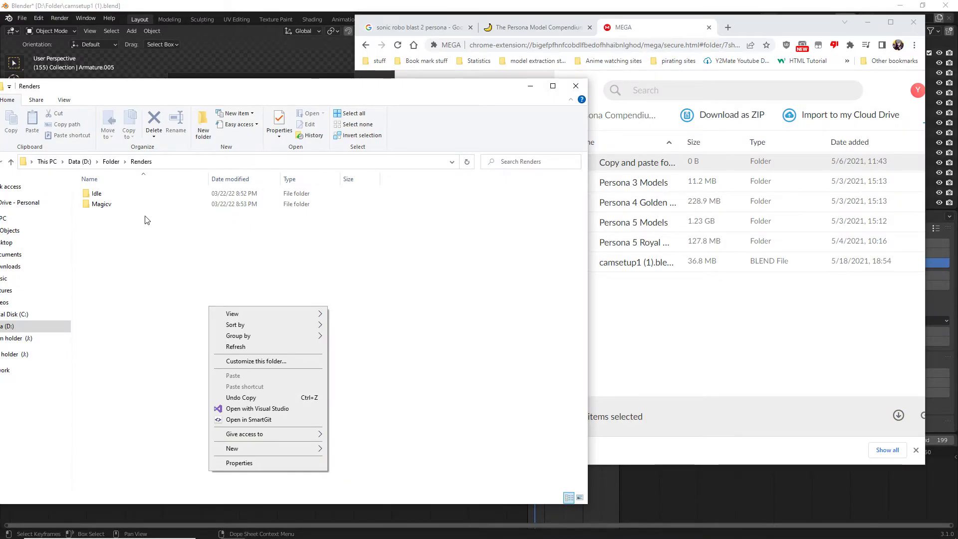
Open the Idle folder inside Renders in File Explorer.
left_click(118, 203)
left_click(115, 196)
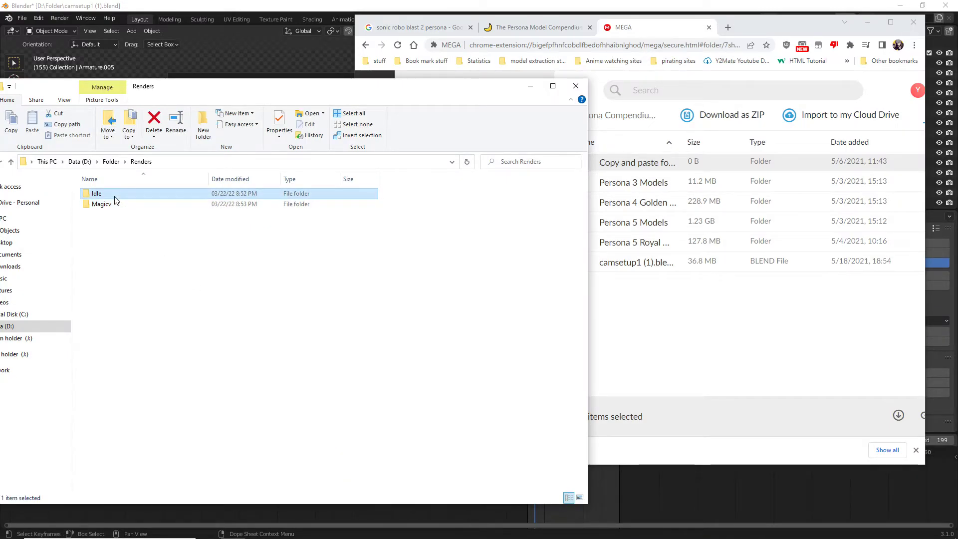
double_click(115, 198)
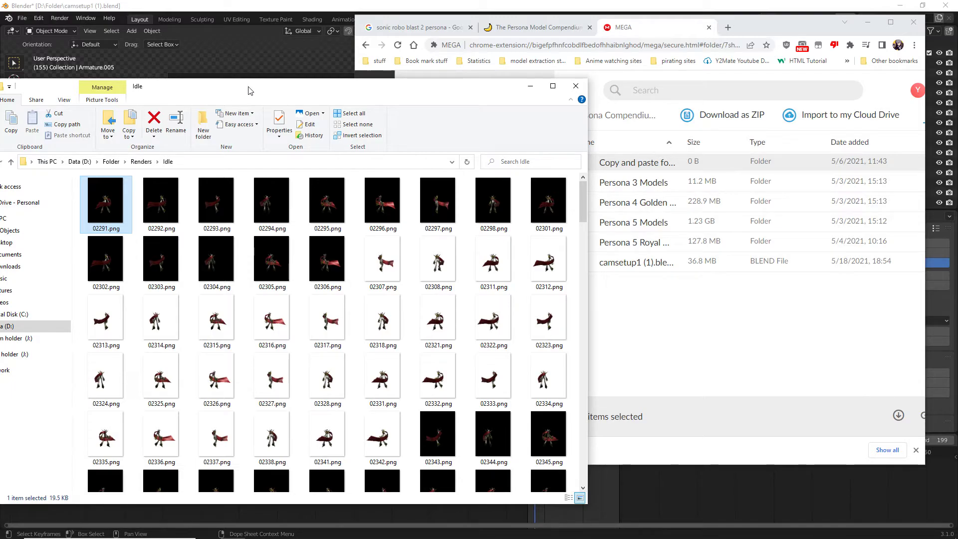
Switch to MEGA in the browser and open Idle sprites inside Front frame 1 of the copy-and-paste folder template.
double_click(606, 160)
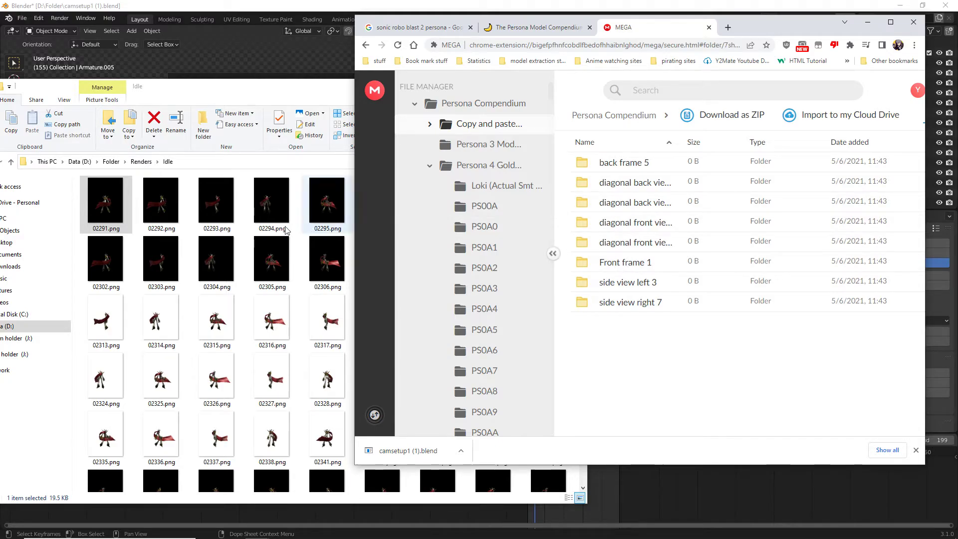
double_click(674, 260)
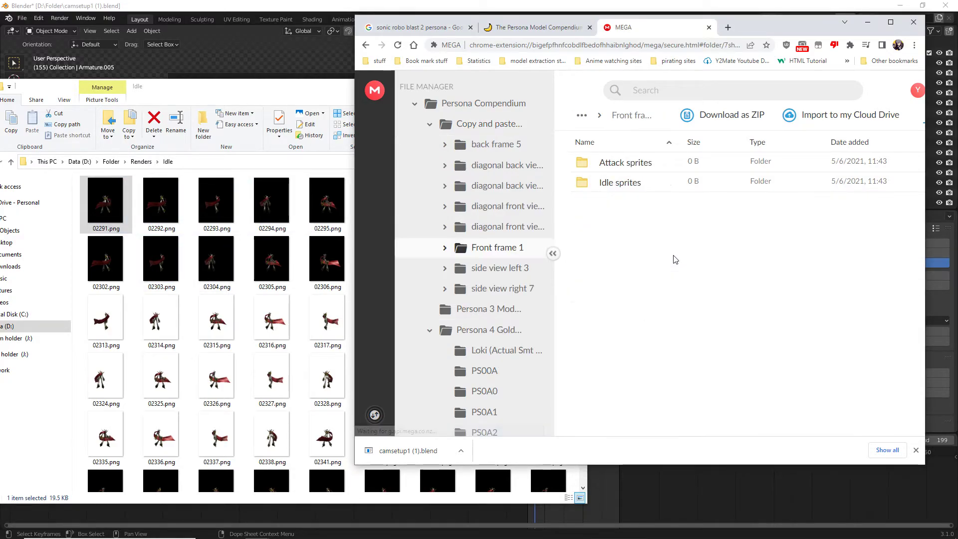
double_click(655, 183)
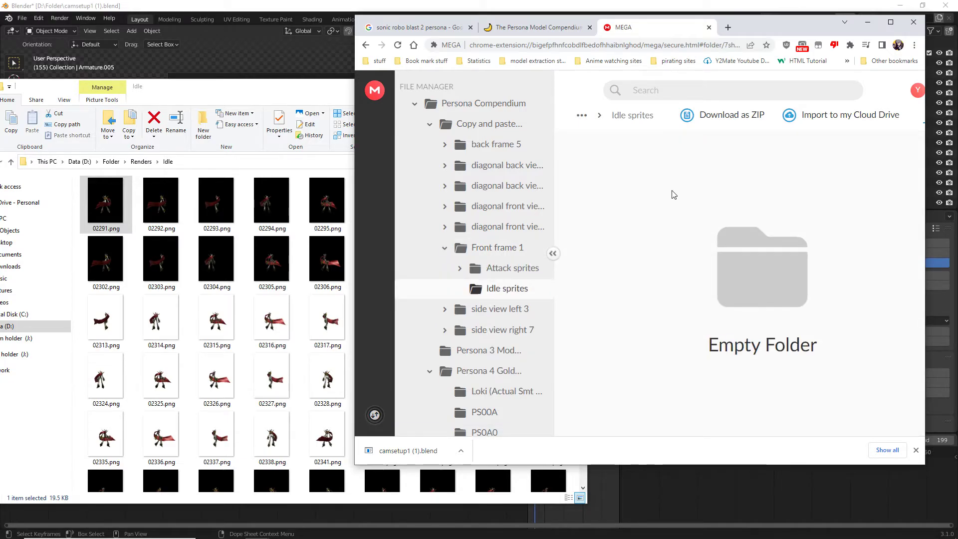
Switch to File Explorer, look through the Idle renders, and return to the parent Renders folder.
left_click_drag(264, 92, 251, 87)
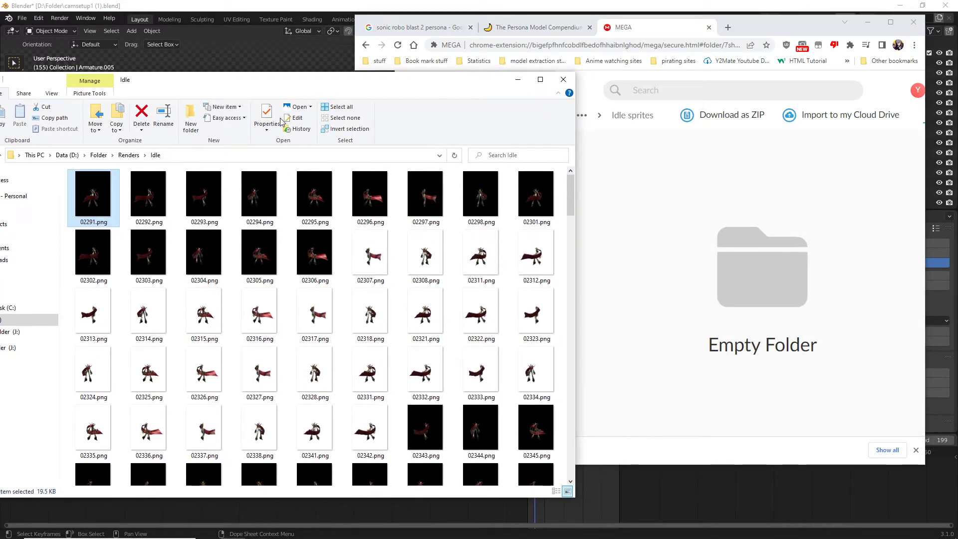
mouse_move(530, 200)
left_mouse_down()
mouse_move(685, 214)
mouse_move(528, 207)
left_mouse_up()
scroll(194, 335, "down", 3)
scroll(210, 335, "down", 10)
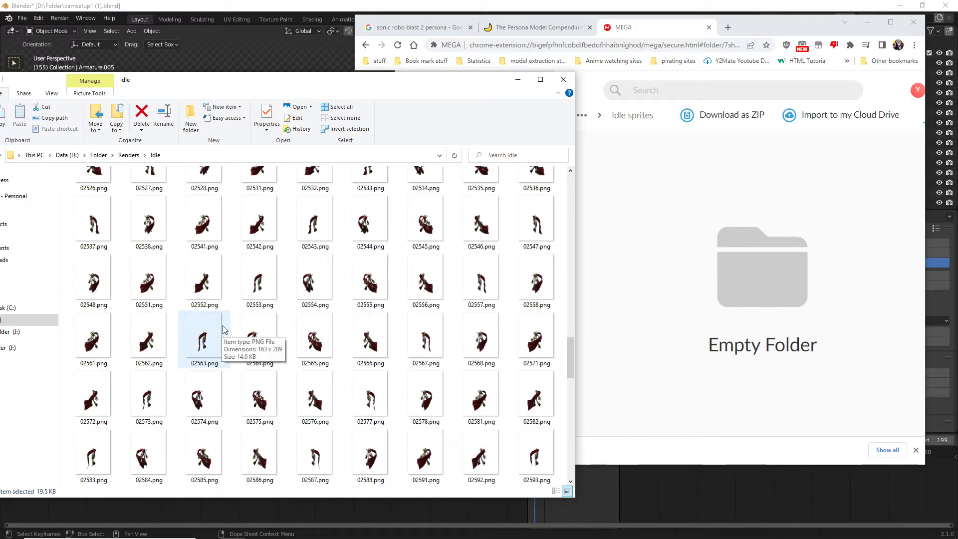
scroll(222, 329, "up", 5)
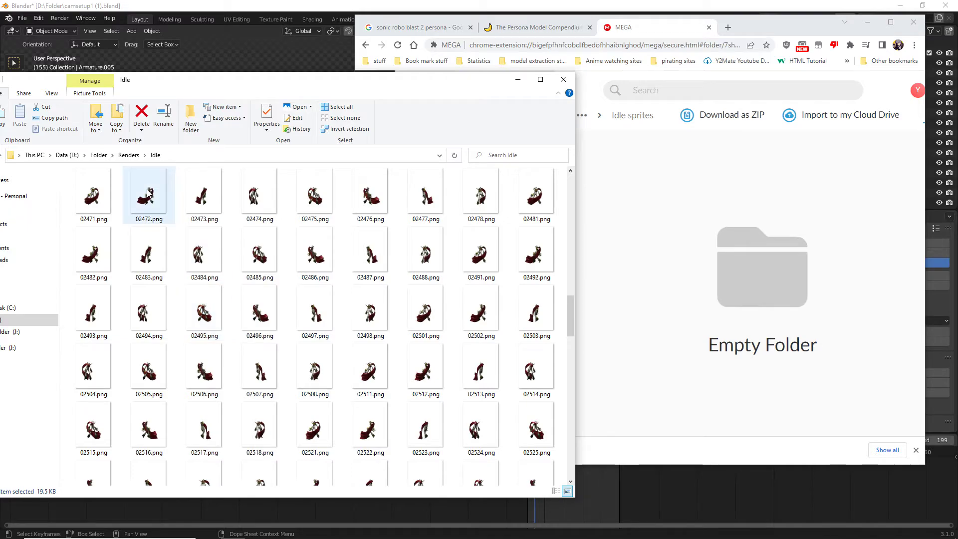
left_click(129, 155)
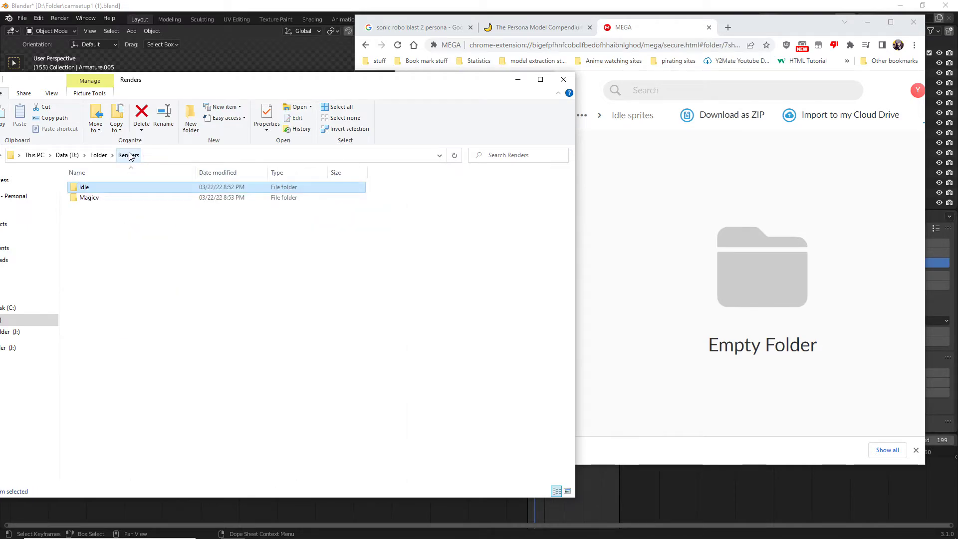
Switch to Blender, enlarge the Outliner, and extend the Properties editor to full height beside the timeline.
left_click(560, 4)
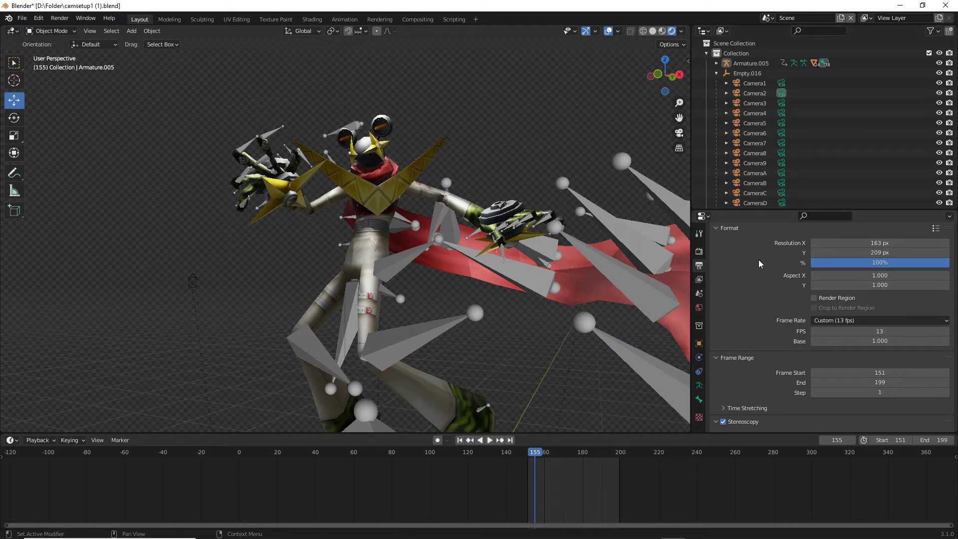
scroll(743, 271, "up", 1)
left_click_drag(741, 209, 742, 241)
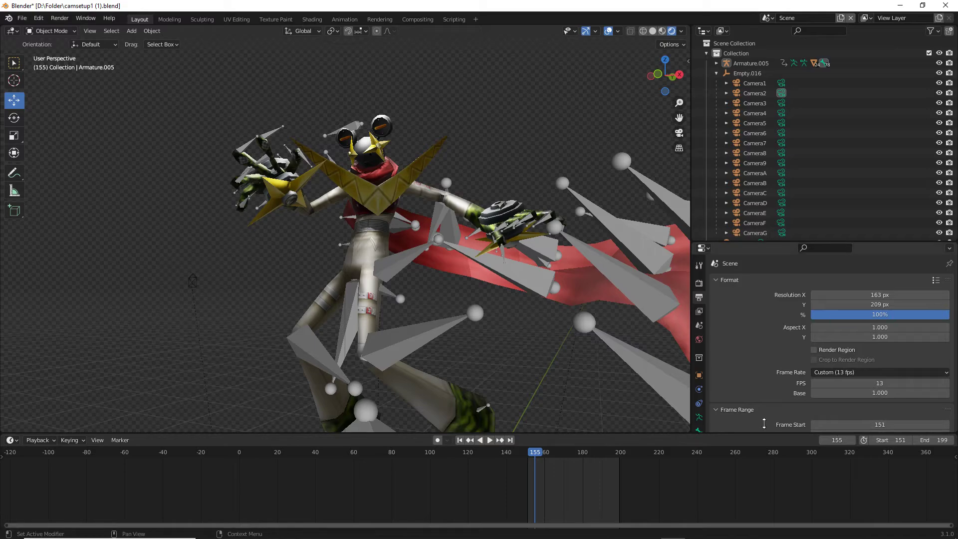
left_click_drag(729, 433, 708, 437)
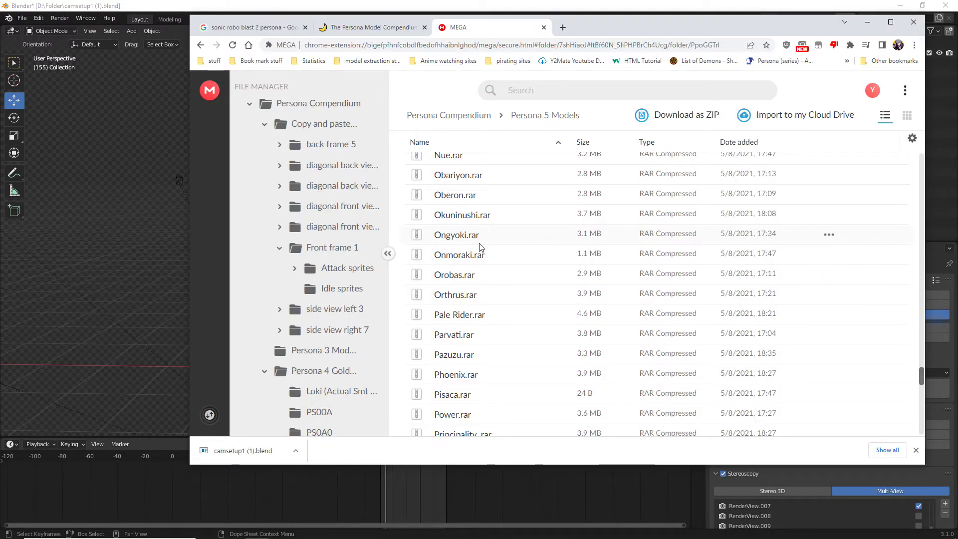
Browse the Persona 5 Models folder on MEGA, open the Orpheus folder, and look over its files.
scroll(481, 247, "up", 3)
scroll(480, 247, "up", 20)
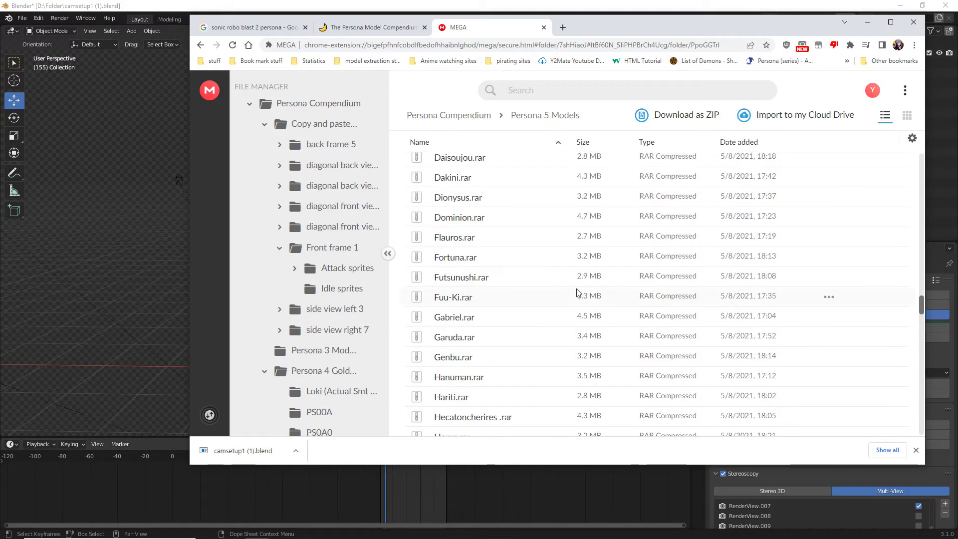
scroll(579, 250, "up", 6)
scroll(578, 245, "down", 4)
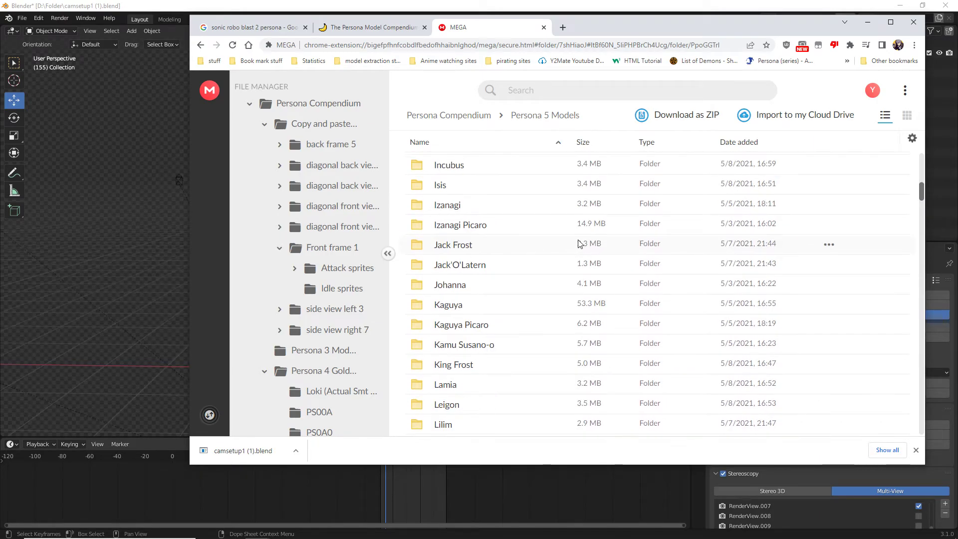
scroll(579, 241, "down", 7)
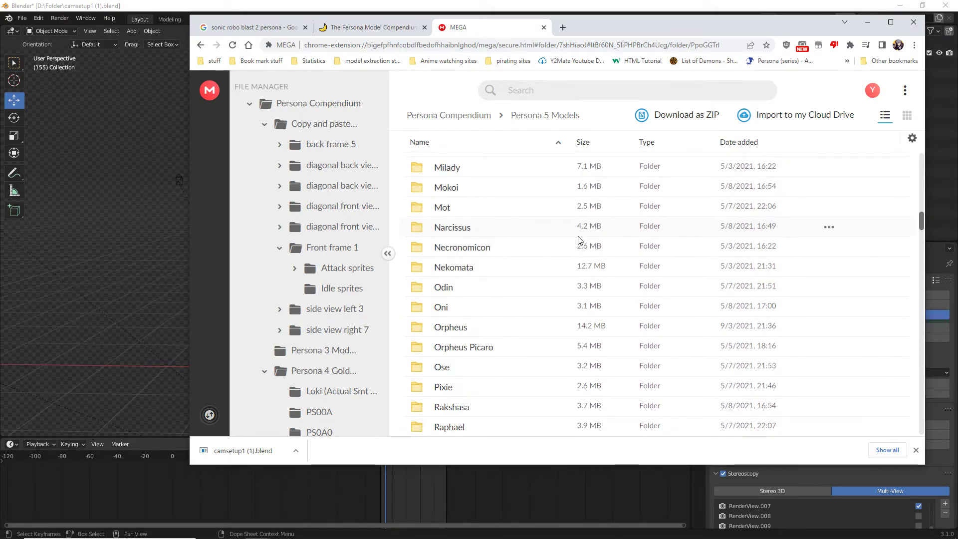
left_click(515, 271)
double_click(515, 271)
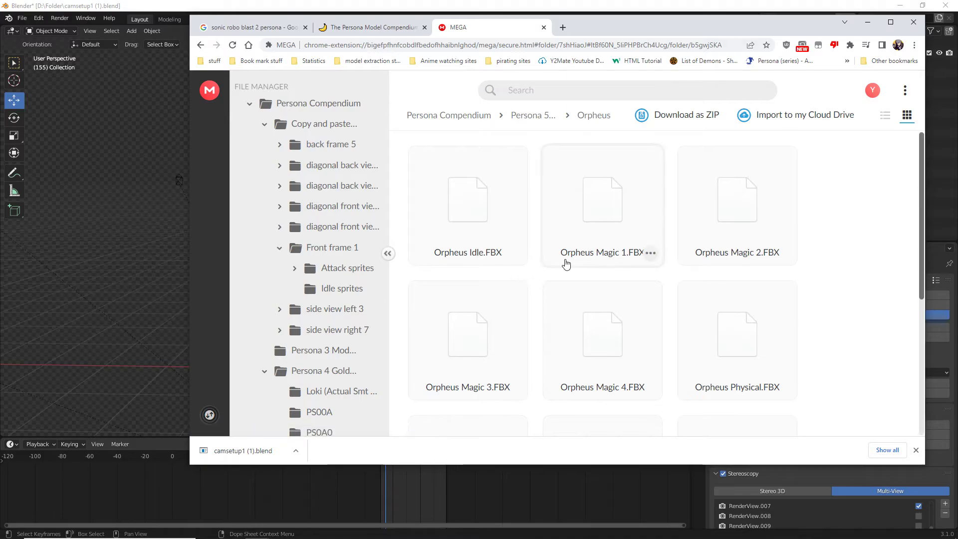
scroll(566, 262, "down", 3)
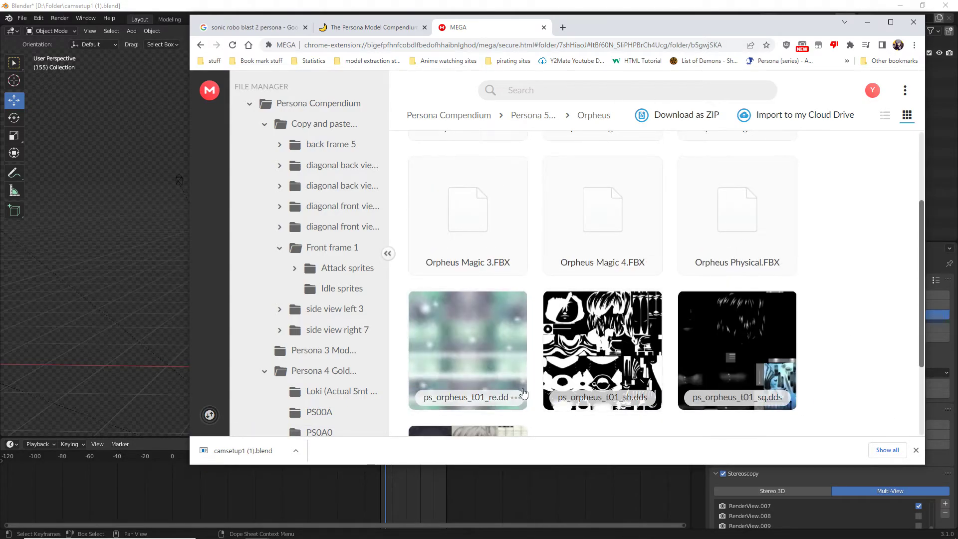
Maximize the browser window and reduce the page zoom to 100%.
double_click(806, 32)
left_click(946, 26)
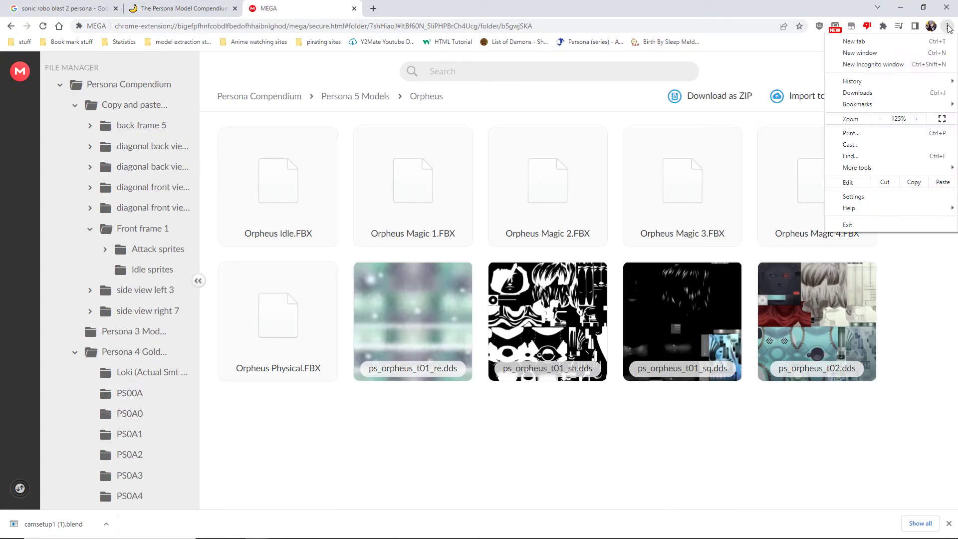
left_click(879, 119)
left_click(880, 118)
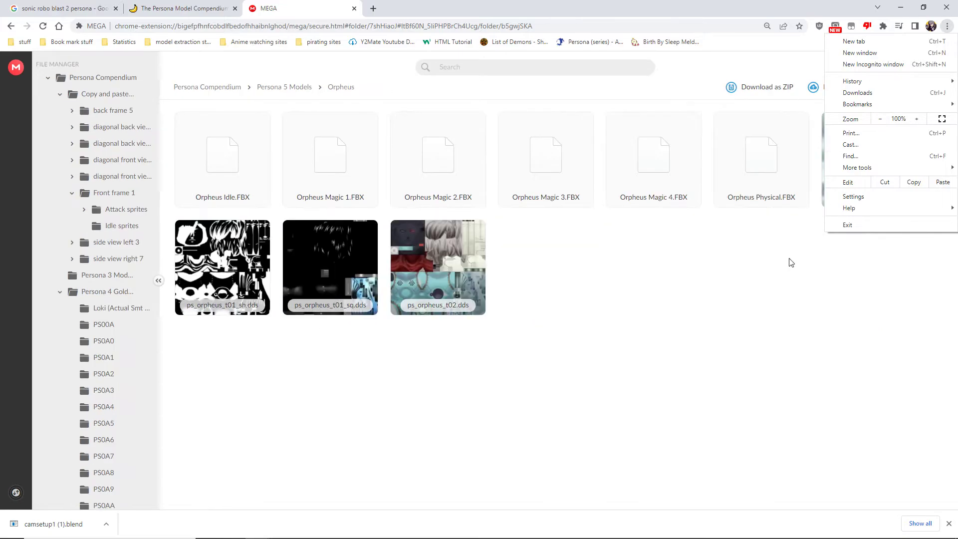
left_click(764, 298)
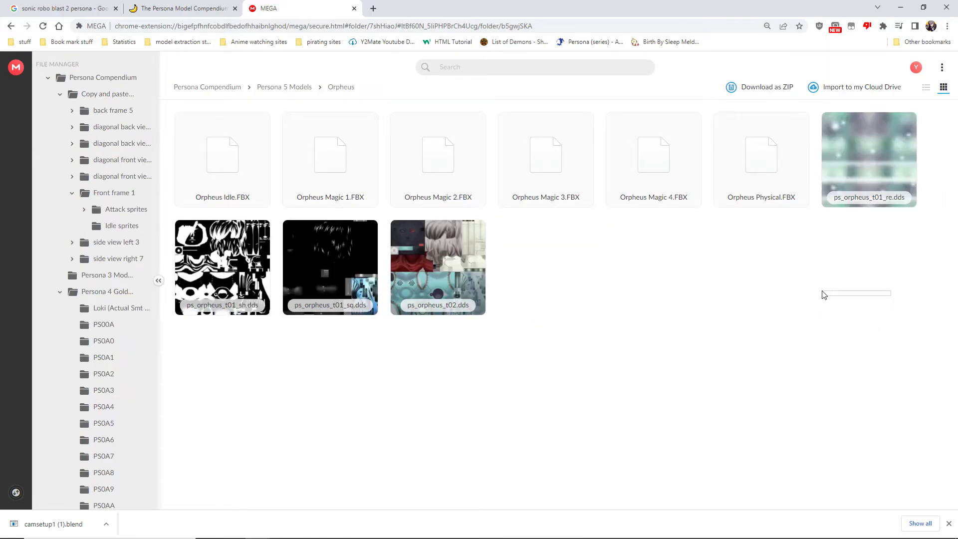
Select all the Orpheus FBX and DDS files and download them as a ZIP.
left_click_drag(824, 295, 249, 192)
right_click(205, 169)
mouse_move(247, 205)
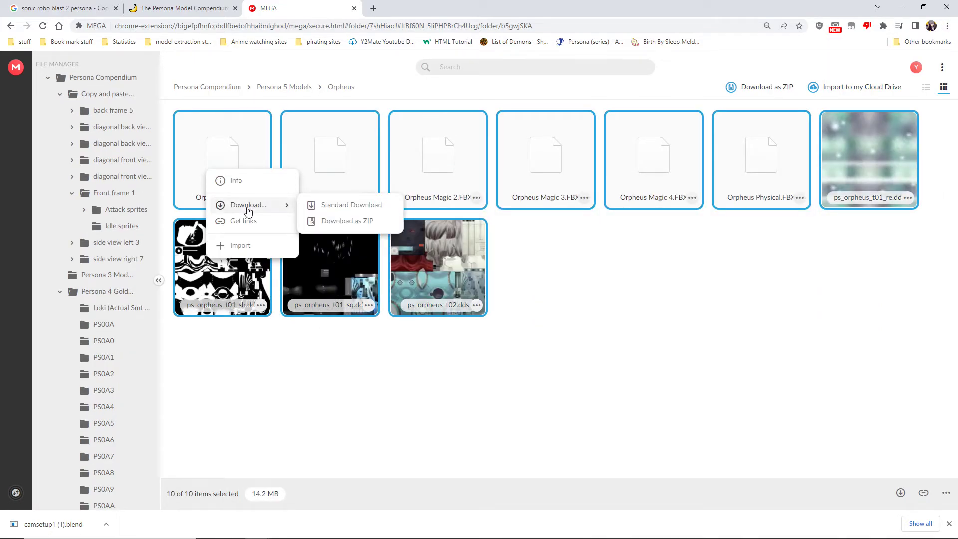
left_click(337, 221)
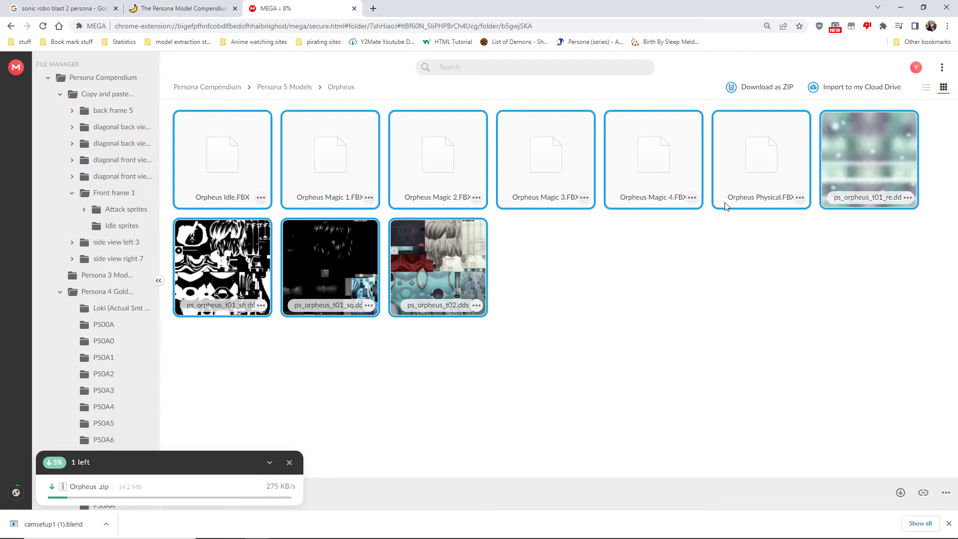
left_click(770, 235)
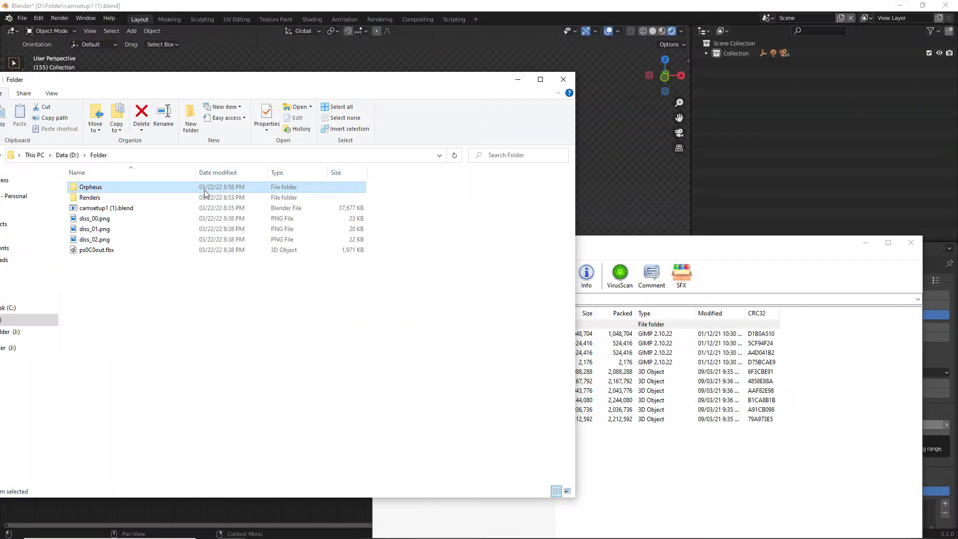
Open the Orpheus folder in D:\Folder and extract all the FBX and DDS files from the downloaded archive into it.
double_click(203, 188)
left_click_drag(599, 450, 255, 334)
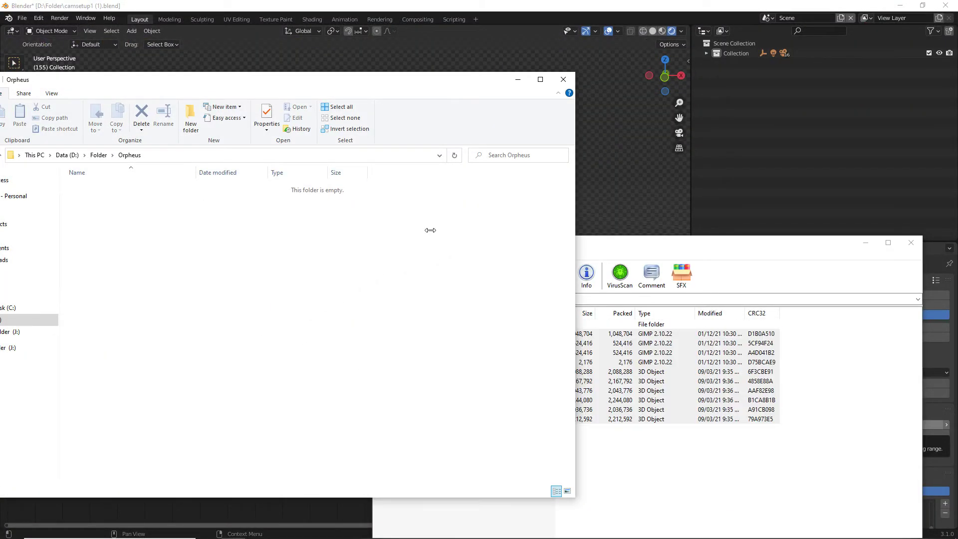
left_click_drag(430, 230, 430, 230)
Create a new folder named Renders inside the Orpheus folder.
right_click(392, 228)
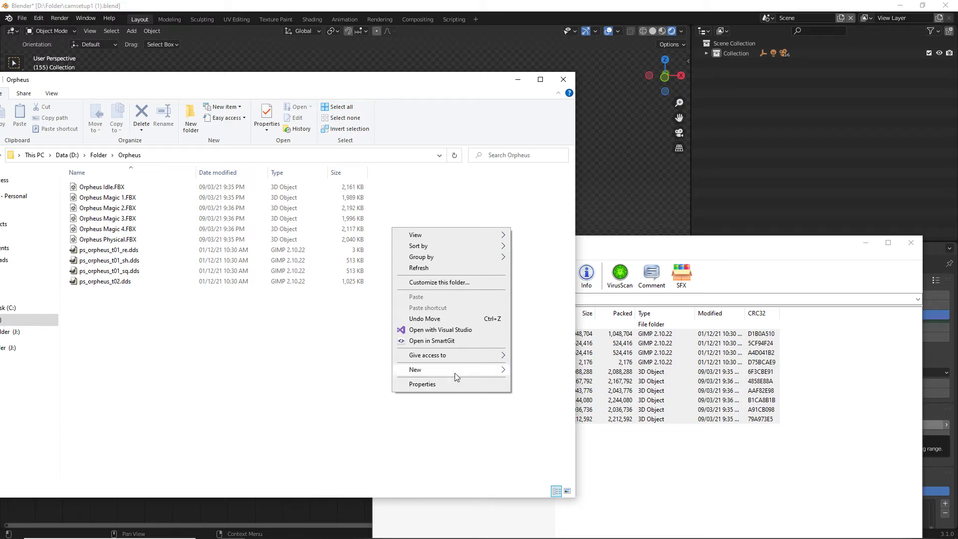
mouse_move(455, 370)
left_click(529, 370)
type("Renders")
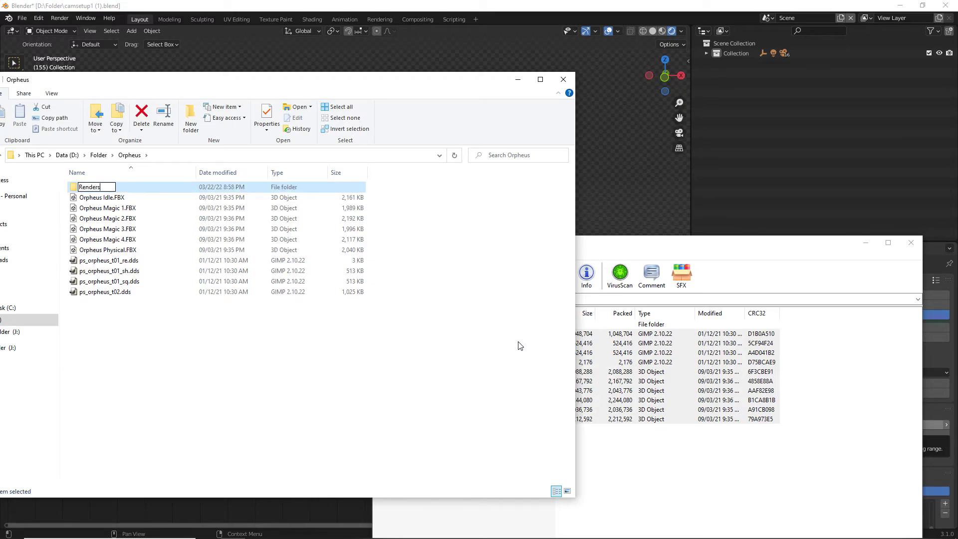
Finish naming the Renders folder, and clear the archive and Orpheus folder windows away from the Blender scene.
key("Return")
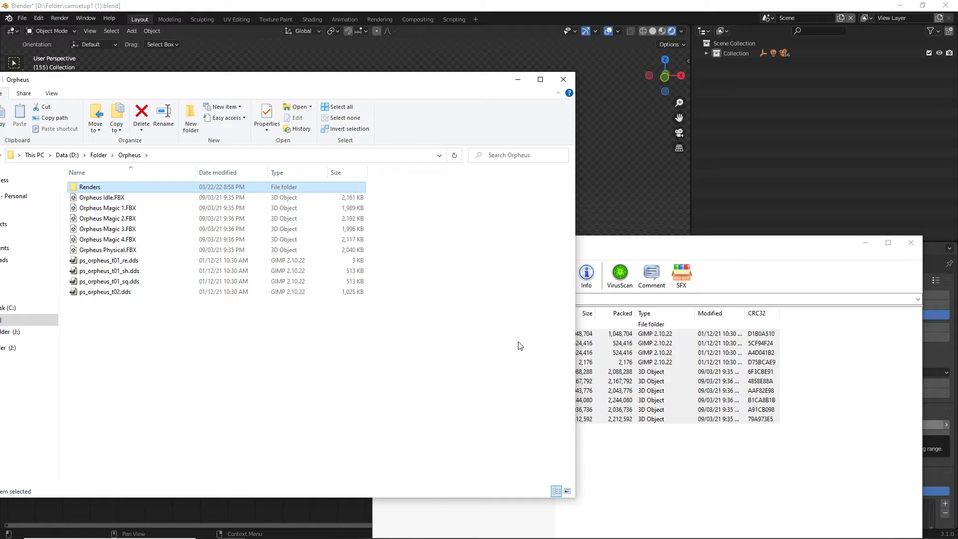
left_click(719, 426)
left_click(910, 242)
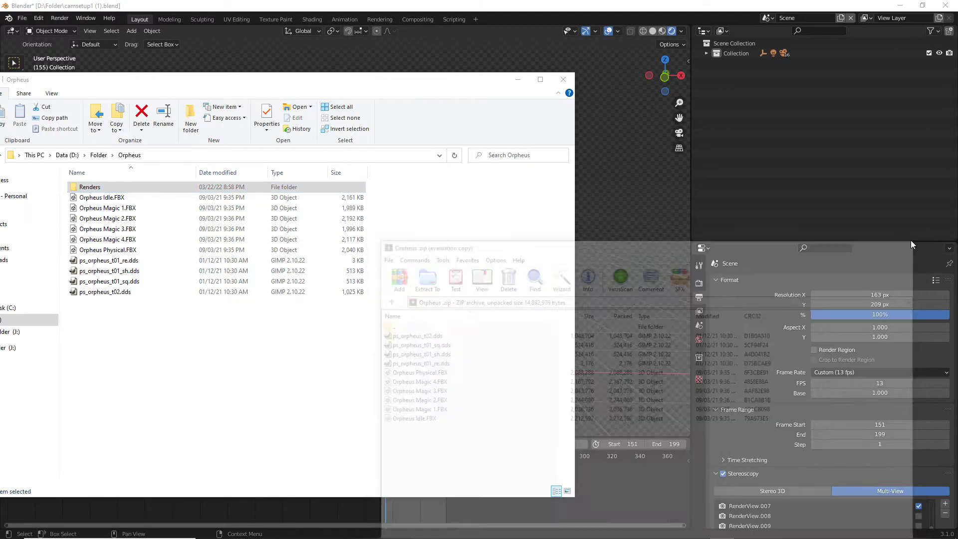
left_click_drag(360, 85, 825, 114)
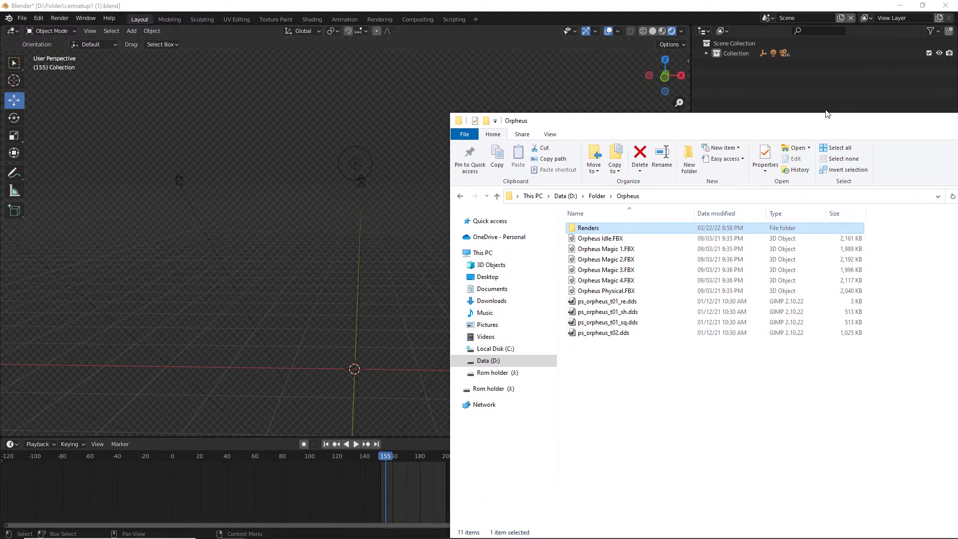
Import Orpheus Idle.FBX from D:\Folder\Orpheus into the Blender camera setup scene.
left_click(704, 53)
left_click(715, 64)
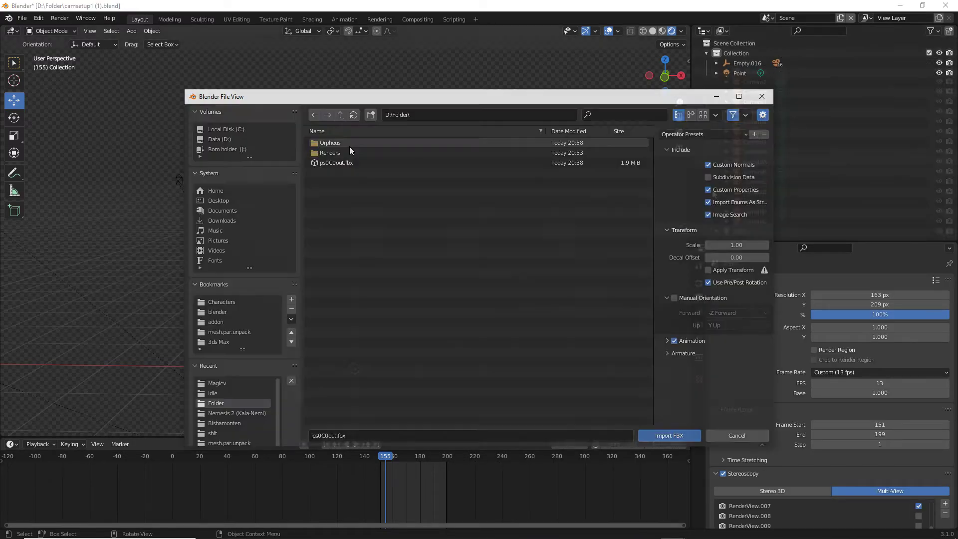
double_click(350, 144)
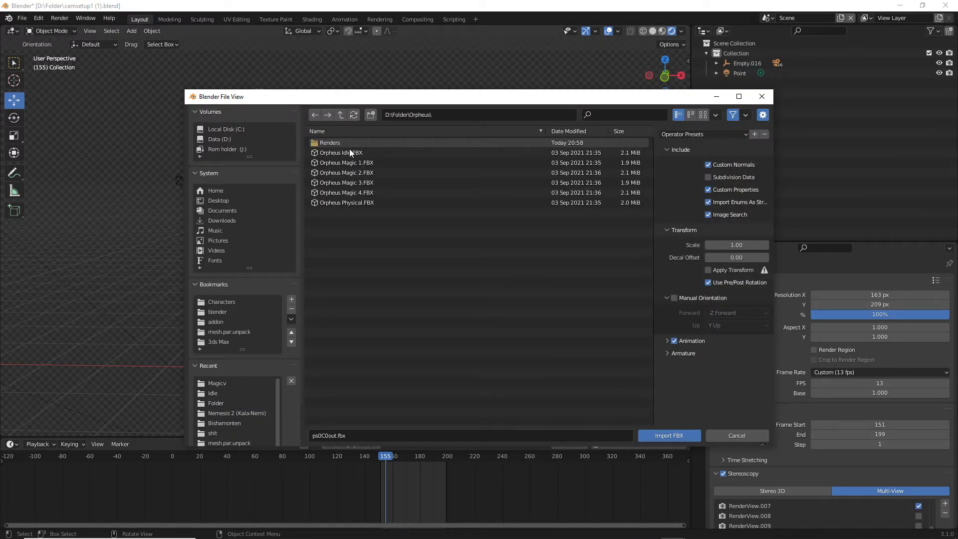
double_click(359, 152)
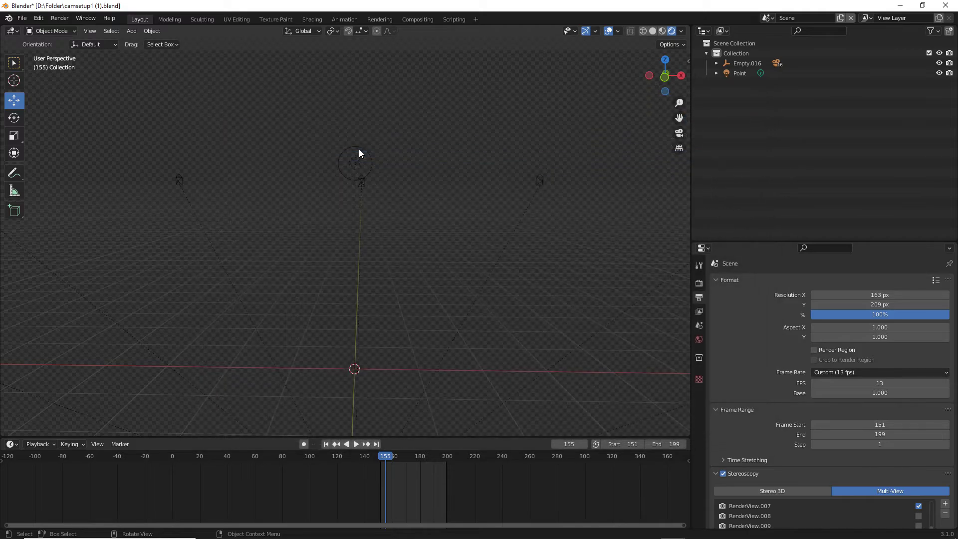
Set the scene's frame range to start at 0 and end at 86.
middle_click_drag(438, 323, 403, 353)
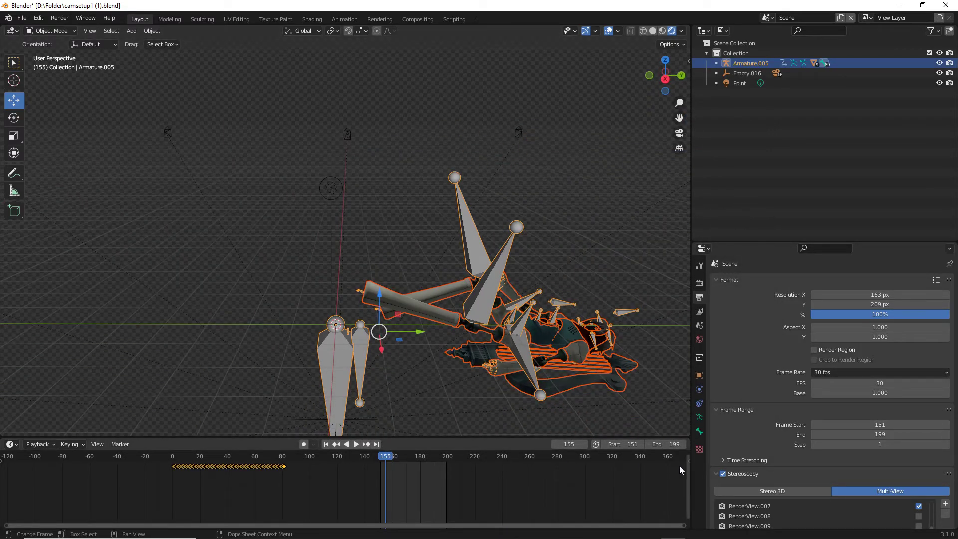
scroll(729, 464, "down", 5)
left_click_drag(629, 444, 524, 444)
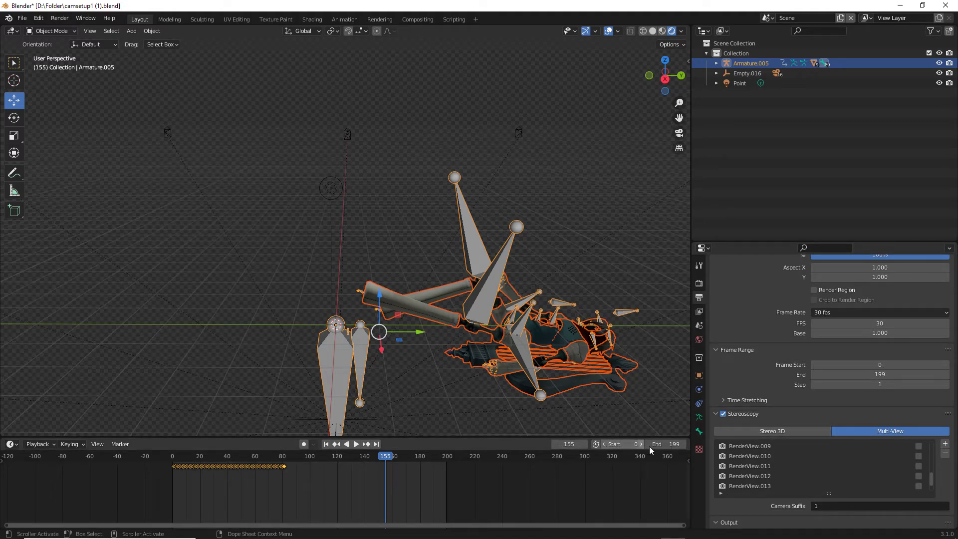
left_click_drag(668, 444, 586, 444)
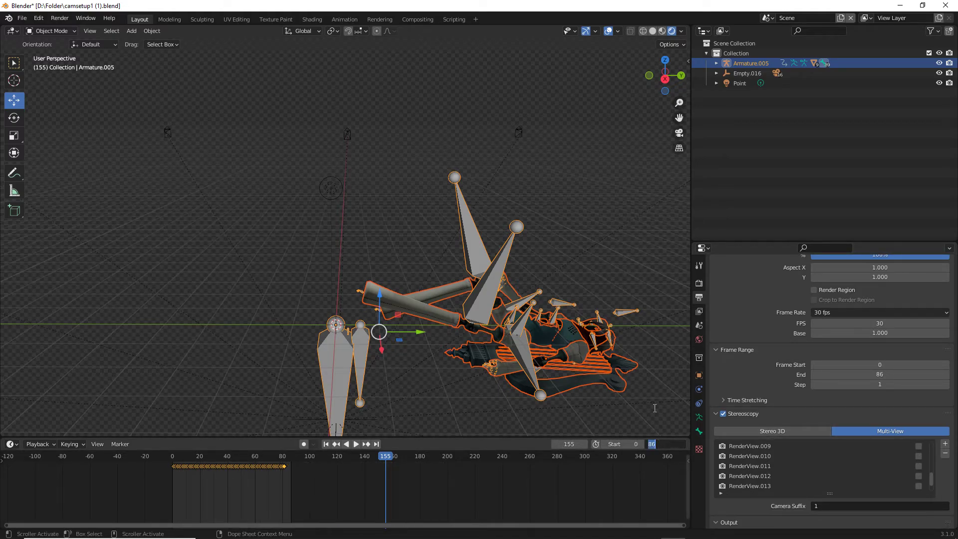
key("Return")
Expand the Empty.016 camera rig and examine the placement of its cameras relative to the imported Orpheus model.
left_click_drag(665, 76, 616, 116)
left_click(616, 117)
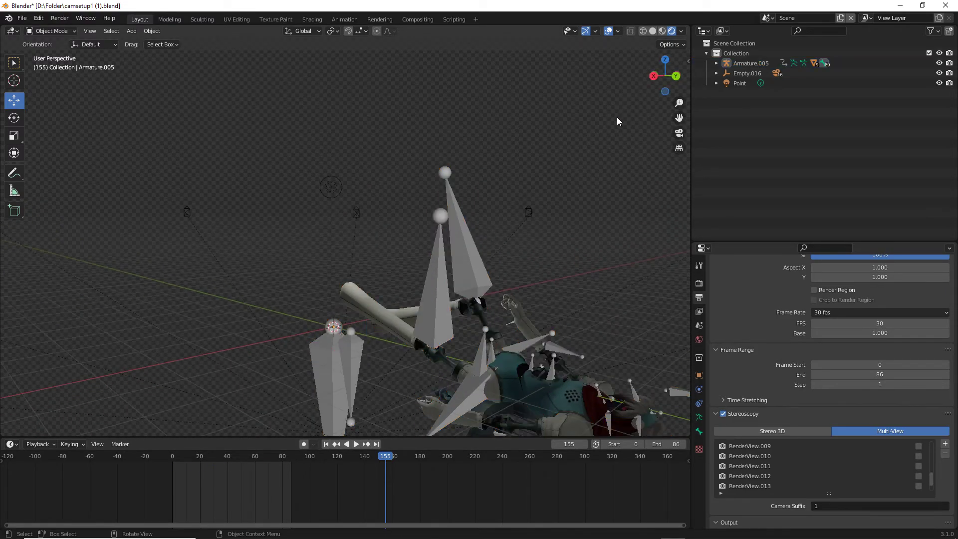
left_click_drag(671, 85, 639, 85)
left_click(721, 73)
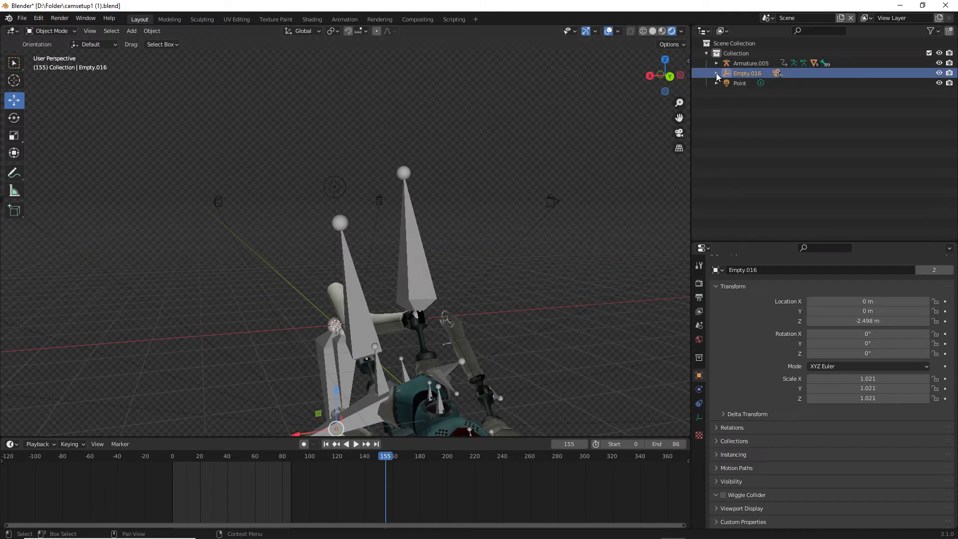
left_click(716, 73)
left_click(781, 84)
left_click(635, 145)
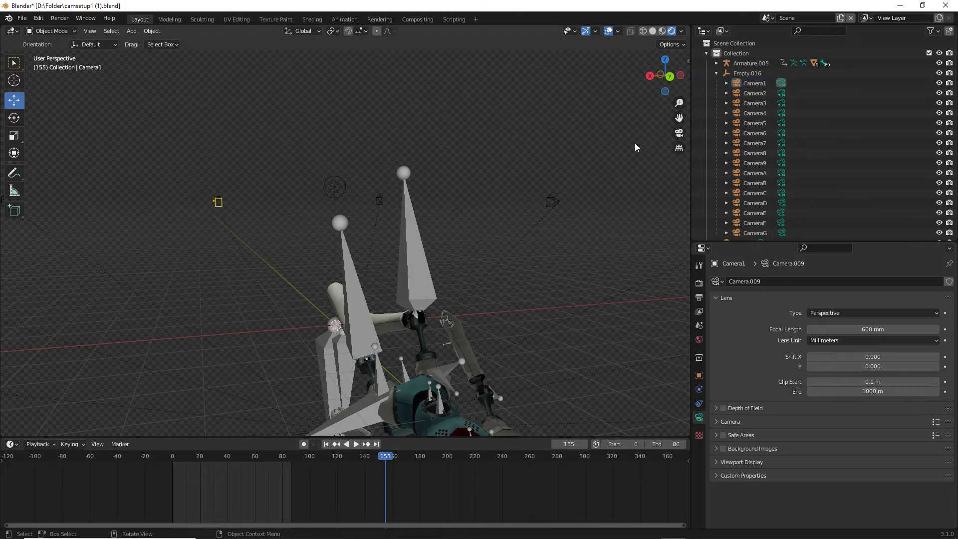
left_click_drag(665, 76, 845, 137)
left_click_drag(628, 92, 649, 70)
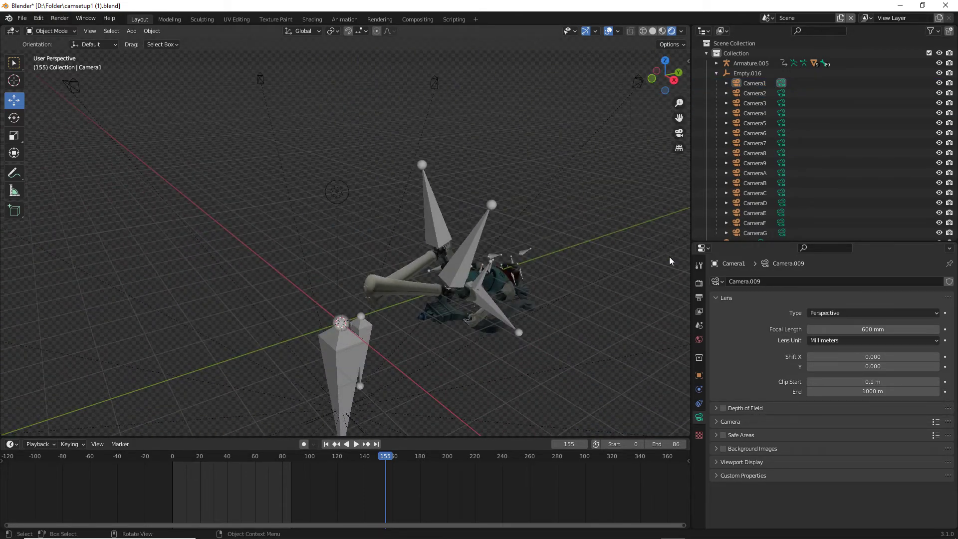
Set the X rotation of the imported Orpheus armature to 180° in its object transform.
left_click(699, 375)
left_click(698, 388)
left_click(755, 64)
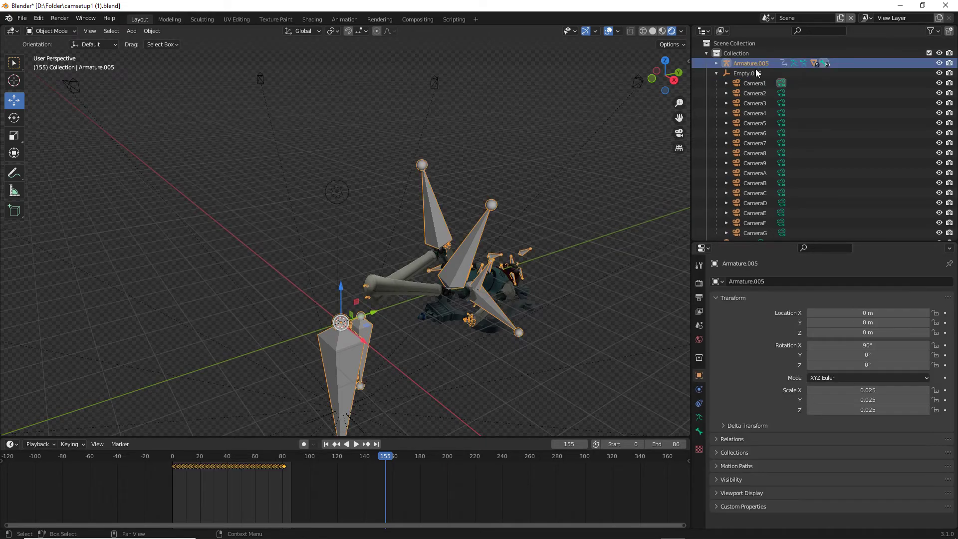
left_click_drag(880, 345, 909, 345)
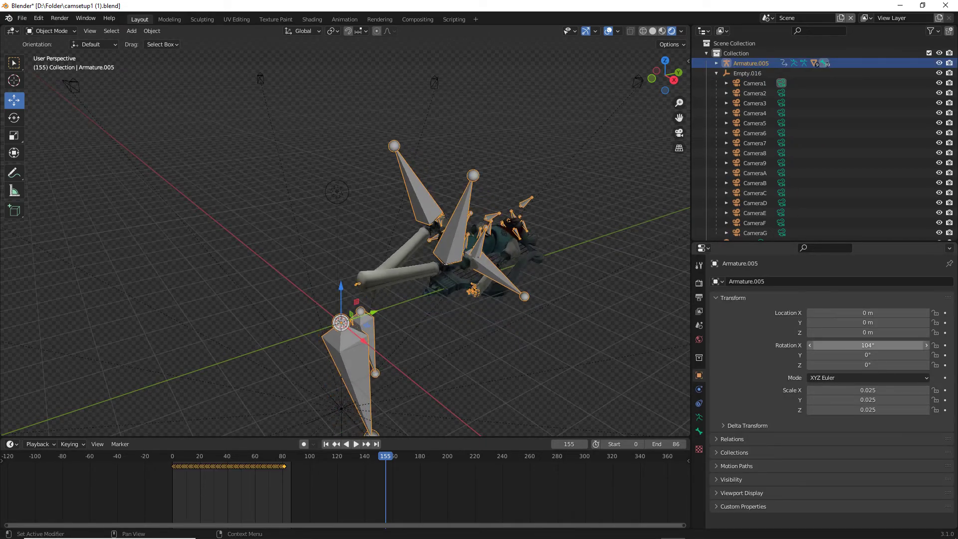
left_click(880, 345)
type("180")
key("Return")
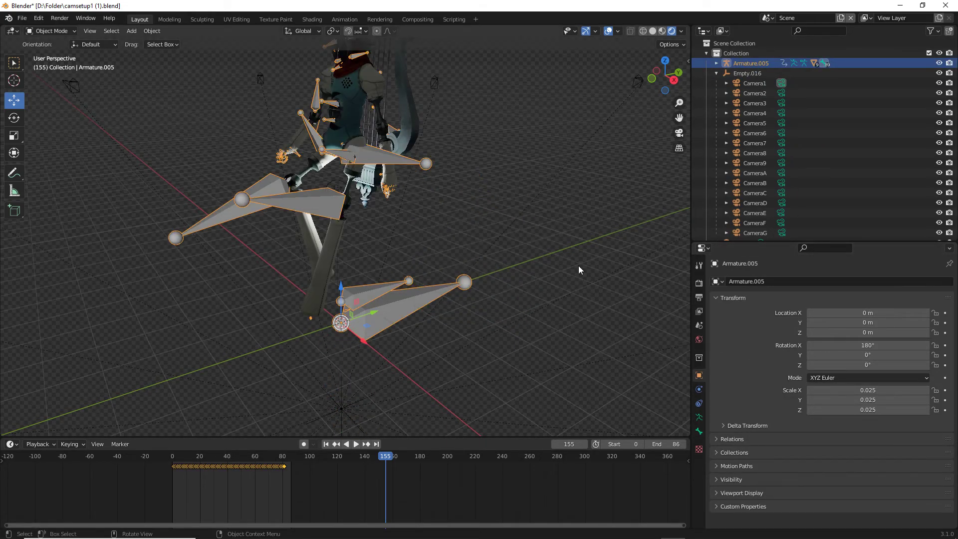
Move the Point light straight up from the model's waist to just above Orpheus's head.
left_click_drag(664, 76, 700, 58)
scroll(537, 319, "down", 2)
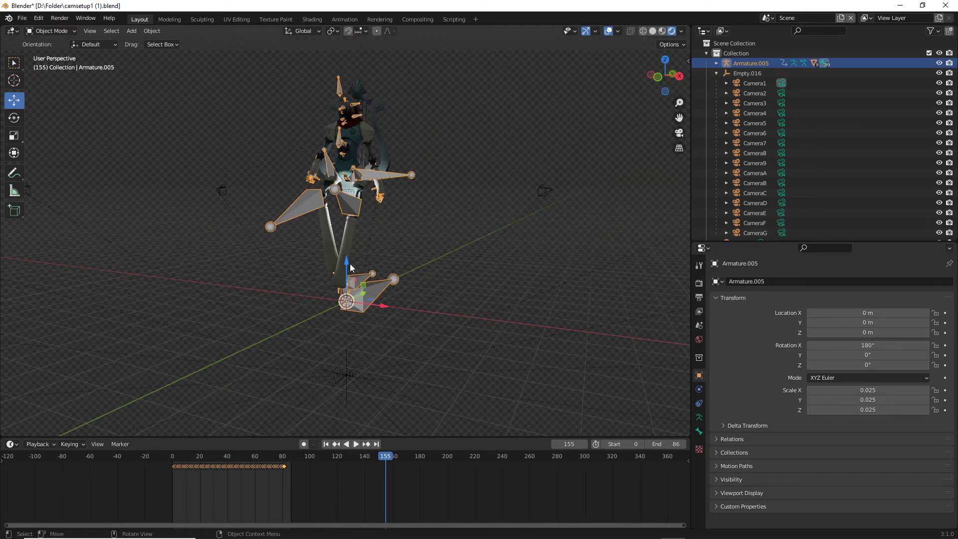
left_click_drag(664, 75, 509, 82)
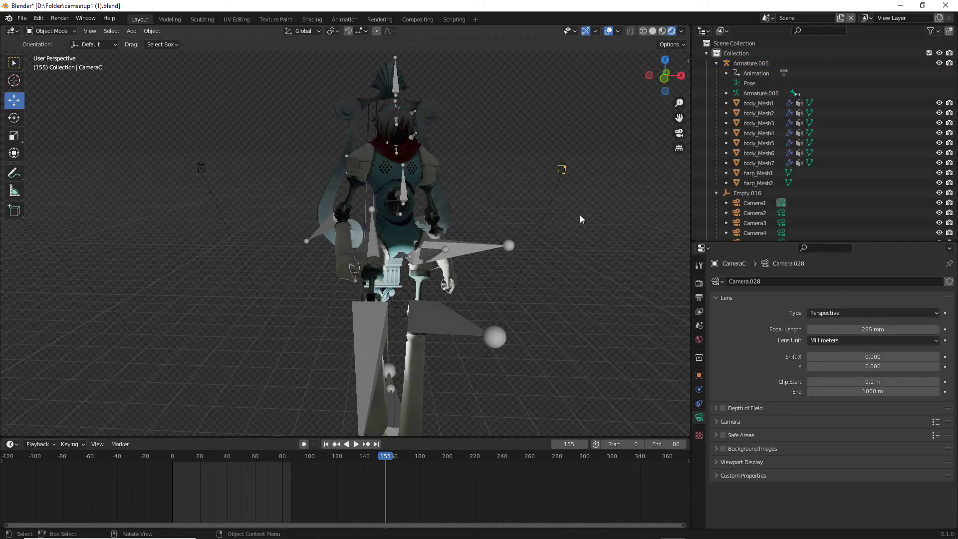
scroll(447, 291, "down", 4)
scroll(763, 215, "down", 7)
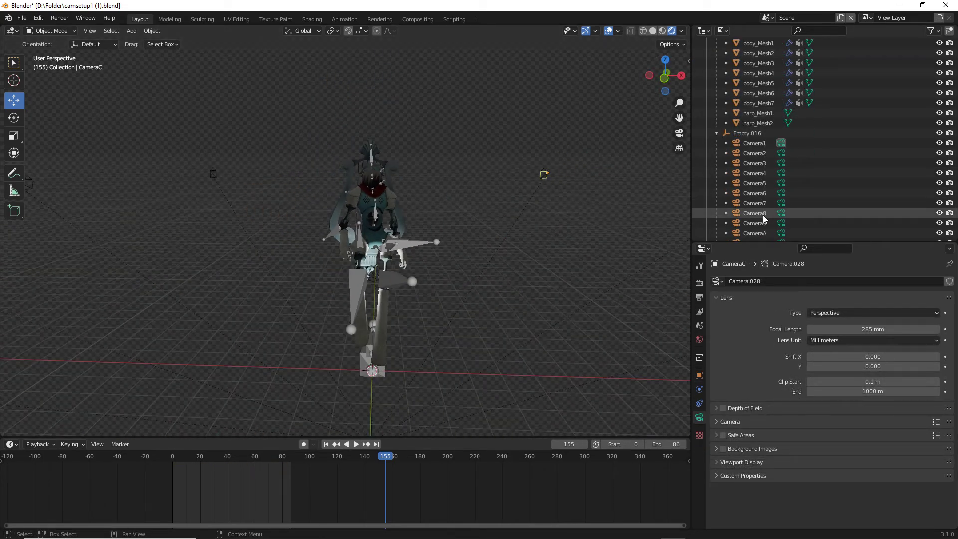
left_click(762, 231)
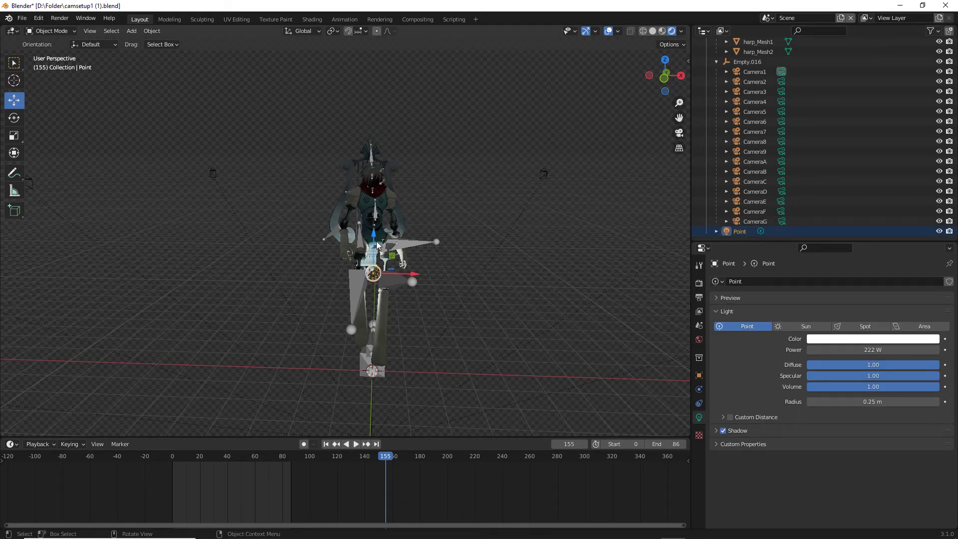
left_click_drag(377, 244, 377, 87)
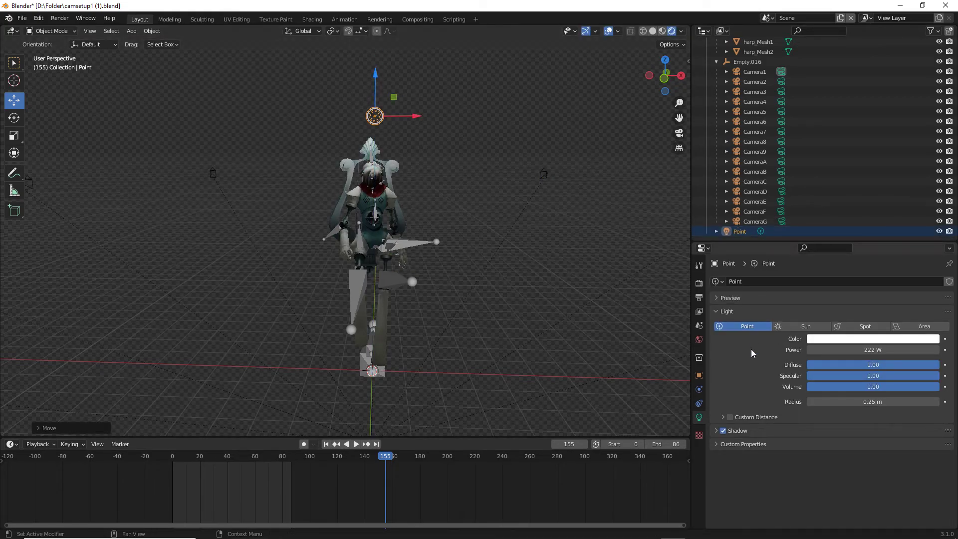
Convert the Point light to a 239.3 W Spot light and move it higher above the model.
left_click_drag(872, 350, 877, 350)
left_click(851, 327)
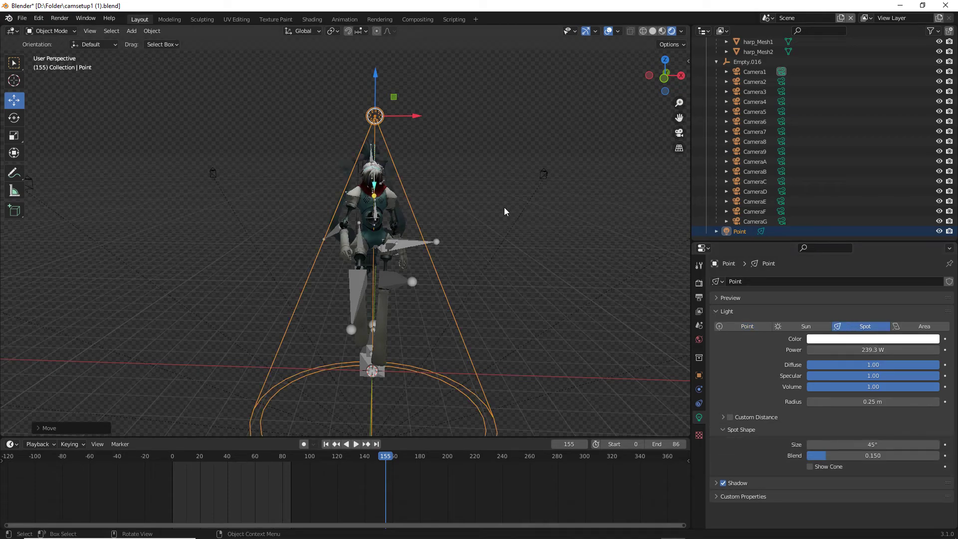
left_click_drag(653, 76, 738, 85)
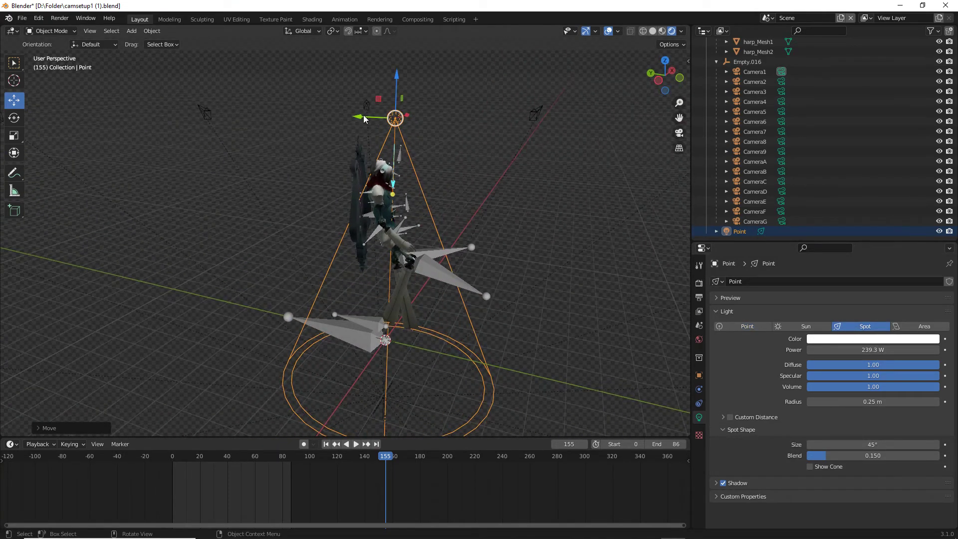
left_click_drag(363, 116, 384, 33)
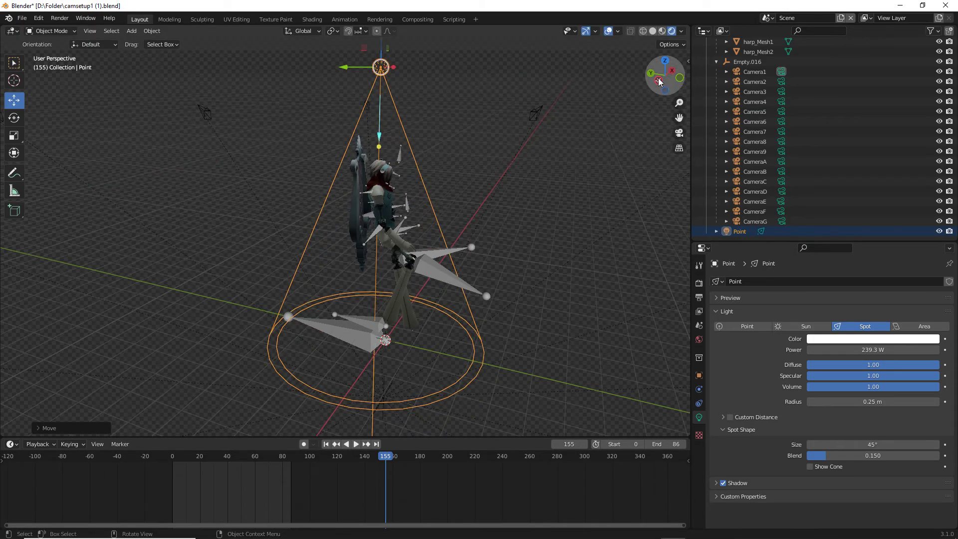
Widen the spot light's cone to 69.8° and set its blend to 0.425, leaving Show Cone off.
left_click_drag(658, 82, 661, 75)
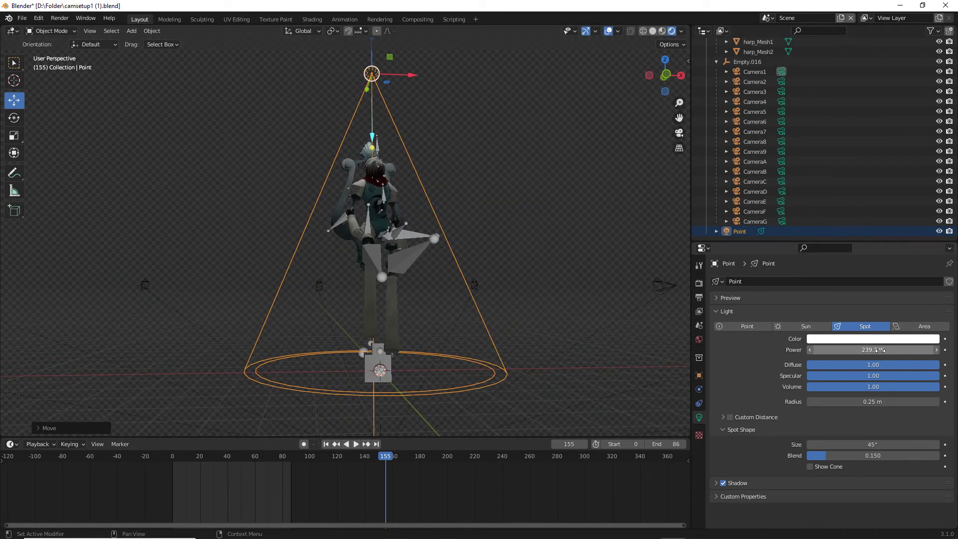
left_click_drag(872, 443, 940, 456)
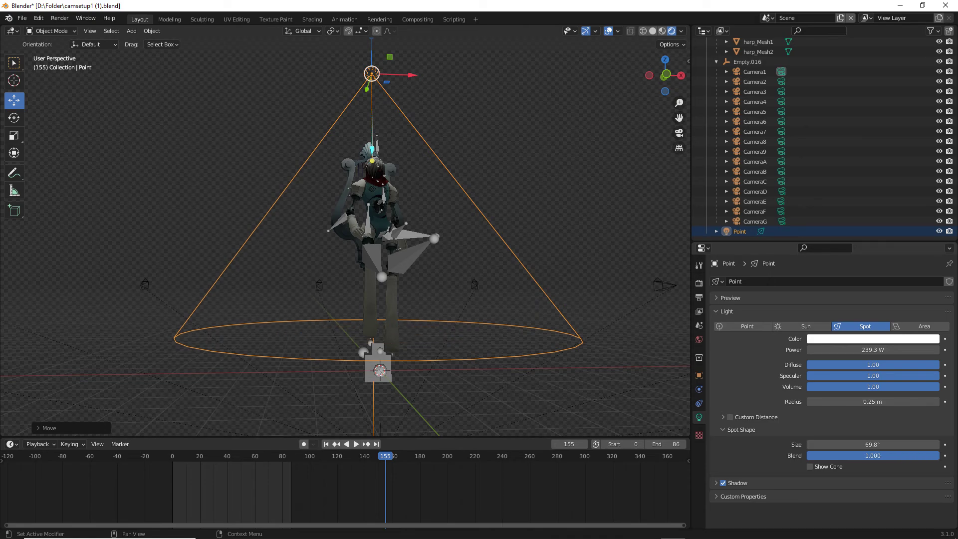
left_click(818, 468)
left_click(821, 468)
mouse_move(880, 459)
left_mouse_down()
mouse_move(927, 456)
mouse_move(863, 456)
left_mouse_up()
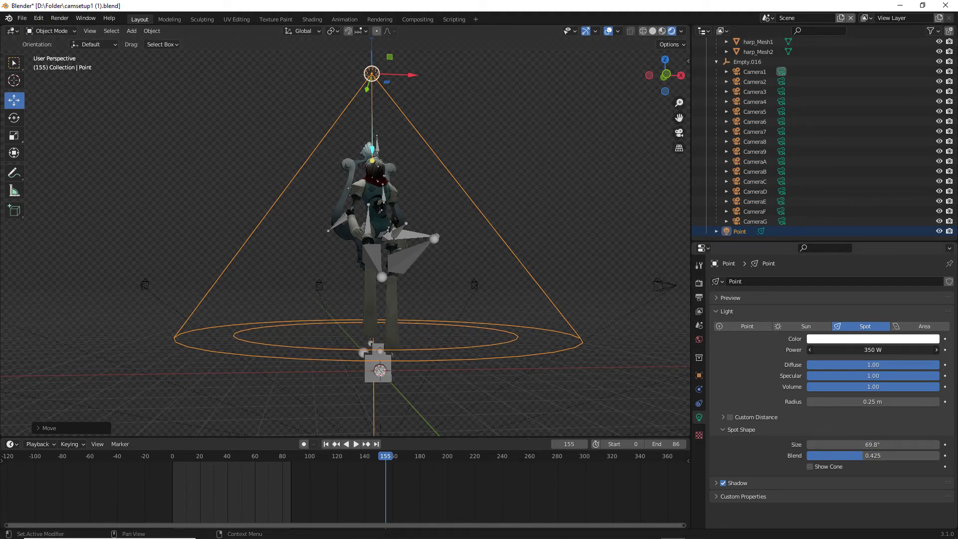
Raise the spot light's power to 1102.8 W and view the model up close.
left_click_drag(872, 350, 898, 350)
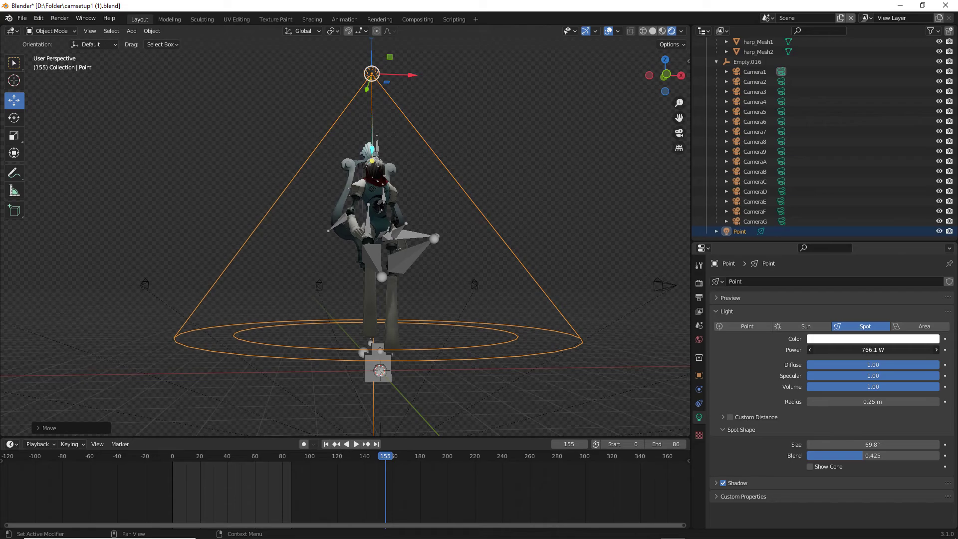
left_click(830, 339)
left_click_drag(664, 75, 777, 120)
left_click_drag(641, 113, 619, 115)
left_click(620, 115)
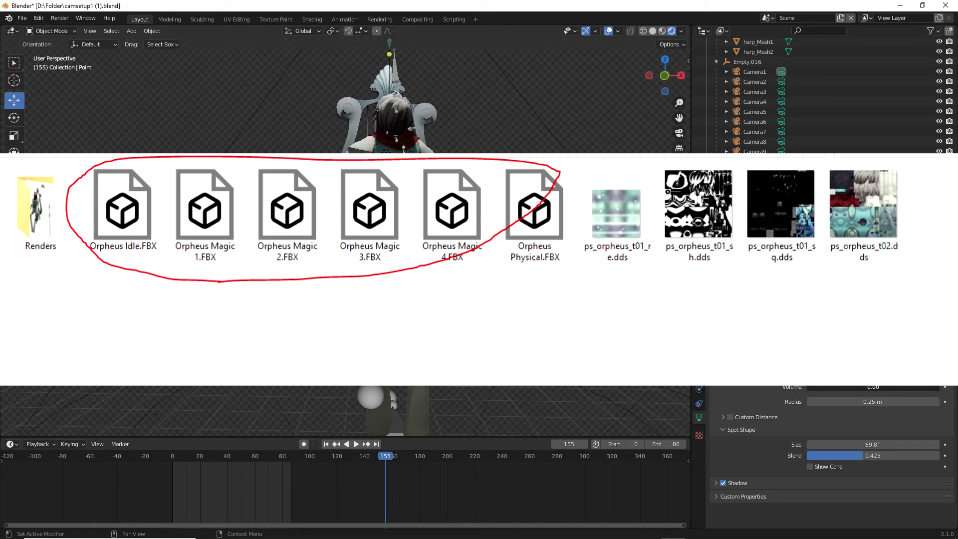
Set the spot light's radius to 1.82 m and check the lighting on Orpheus from several sides.
left_click_drag(878, 401, 928, 402)
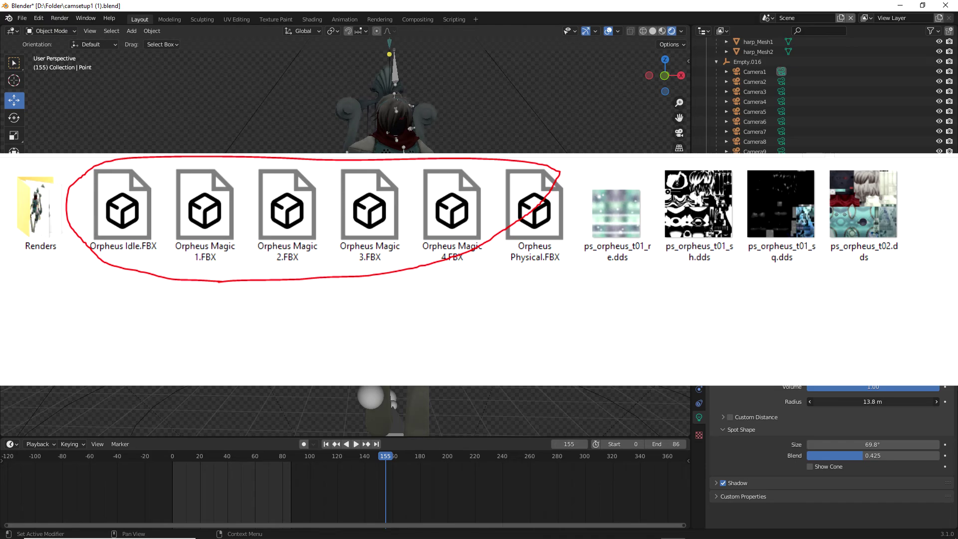
left_click_drag(893, 401, 876, 400)
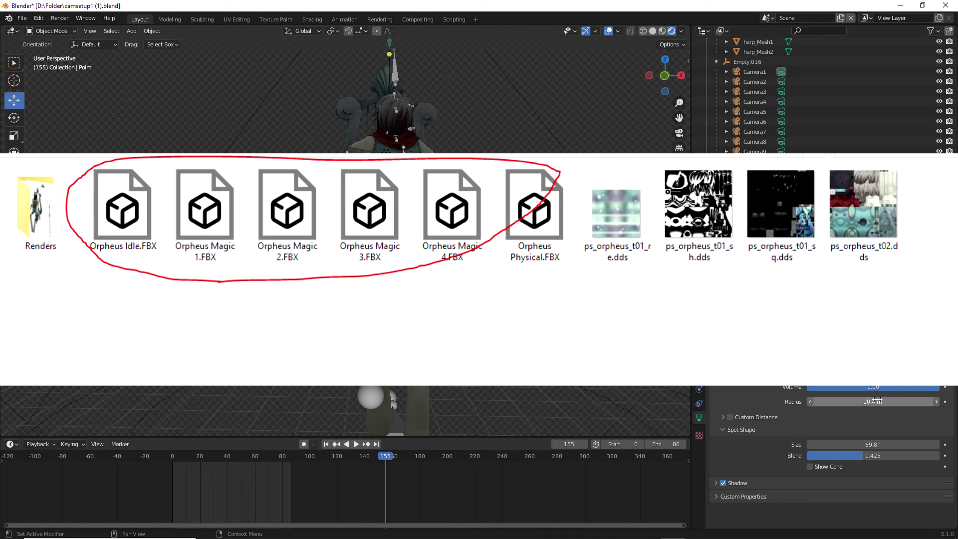
scroll(371, 132, "down", 5)
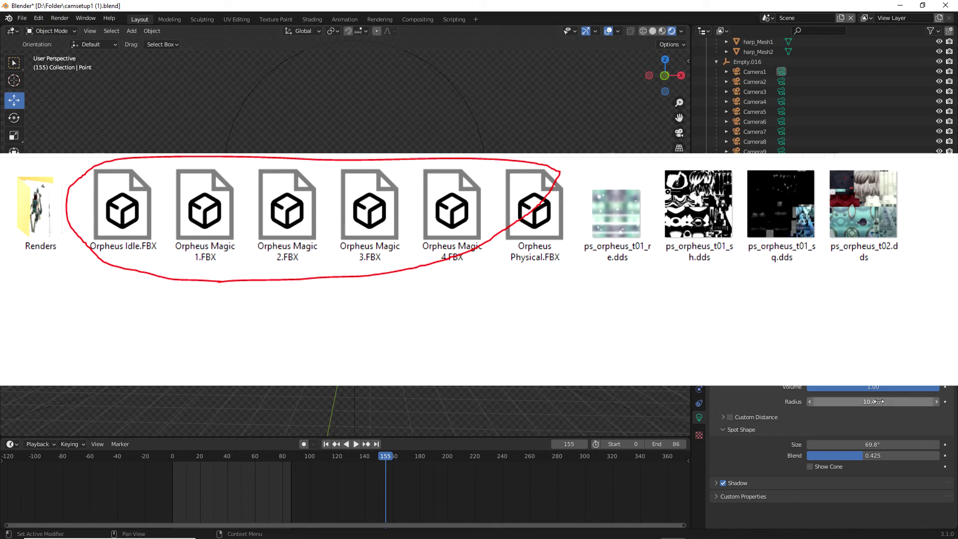
left_click_drag(878, 402, 871, 401)
scroll(401, 132, "up", 6)
scroll(401, 132, "down", 1)
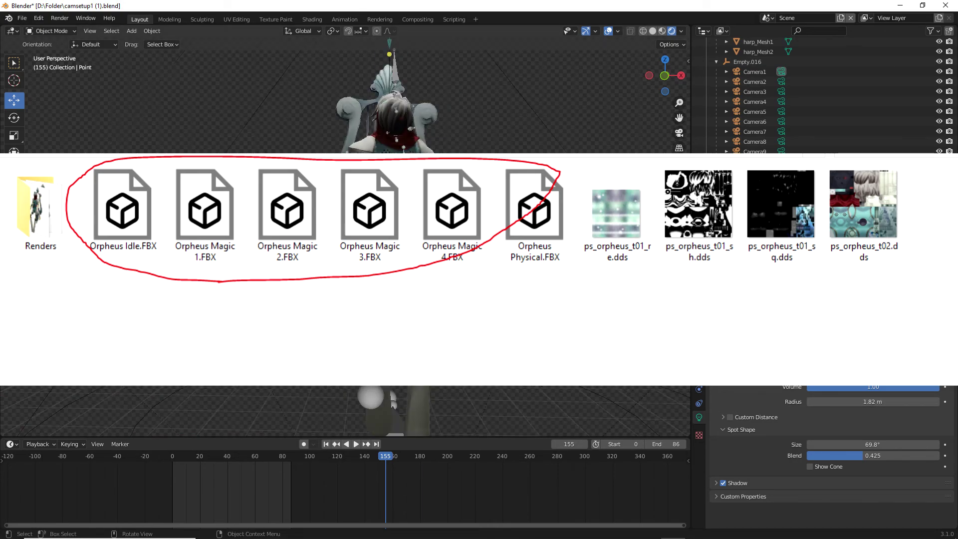
left_click_drag(660, 90, 359, 91)
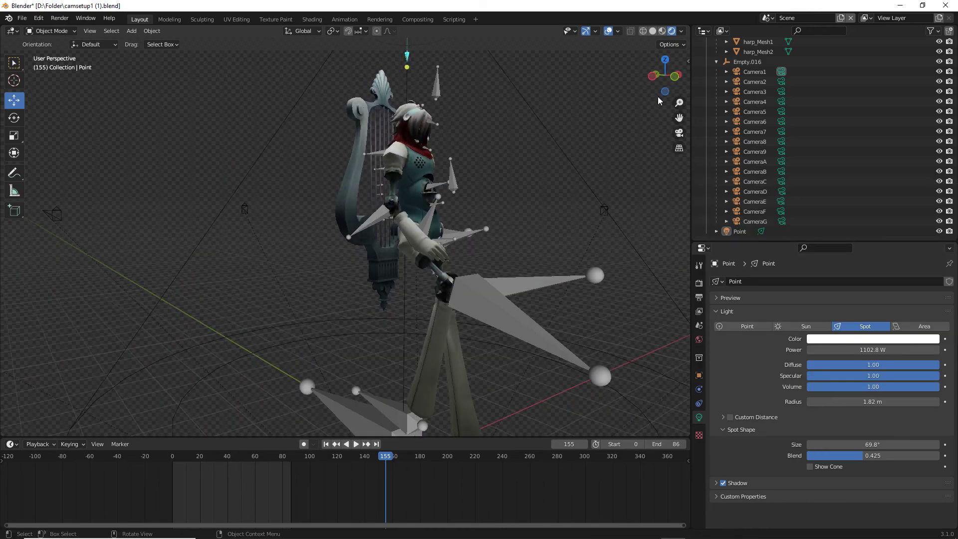
middle_click_drag(643, 100, 514, 103)
left_click_drag(652, 76, 629, 99)
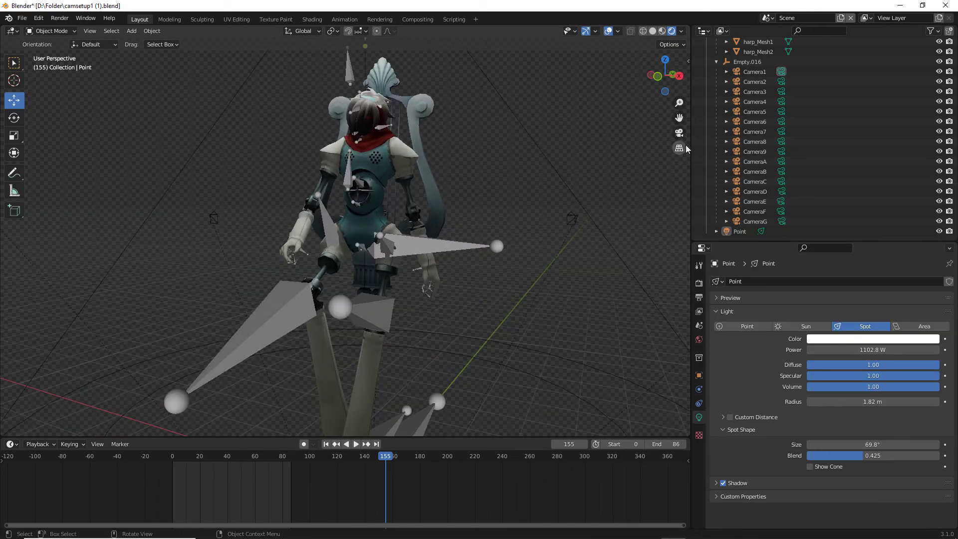
Look through the active camera, select Armature.005 and set the current frame to 0.
left_click(678, 133)
scroll(653, 142, "down", 5)
scroll(460, 197, "down", 3)
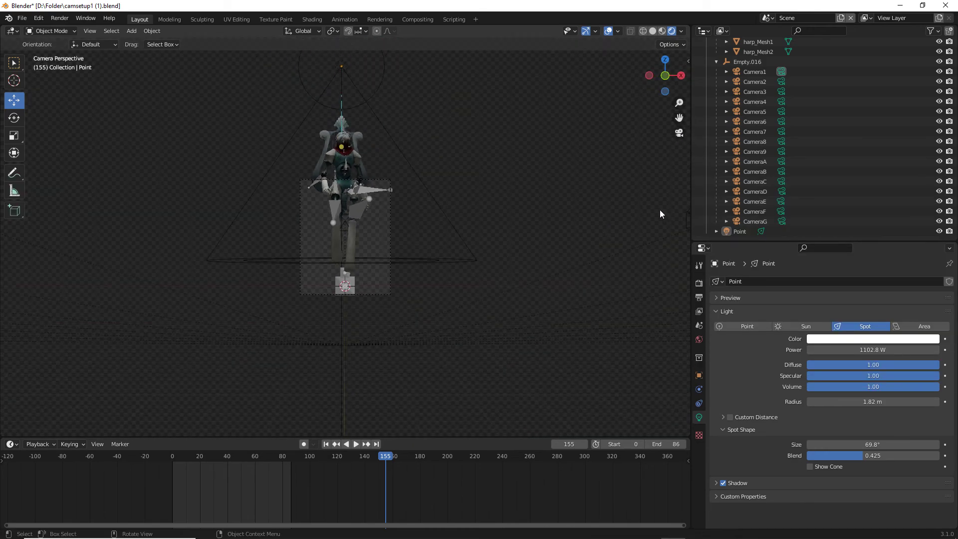
left_click(701, 310)
scroll(752, 82, "up", 6)
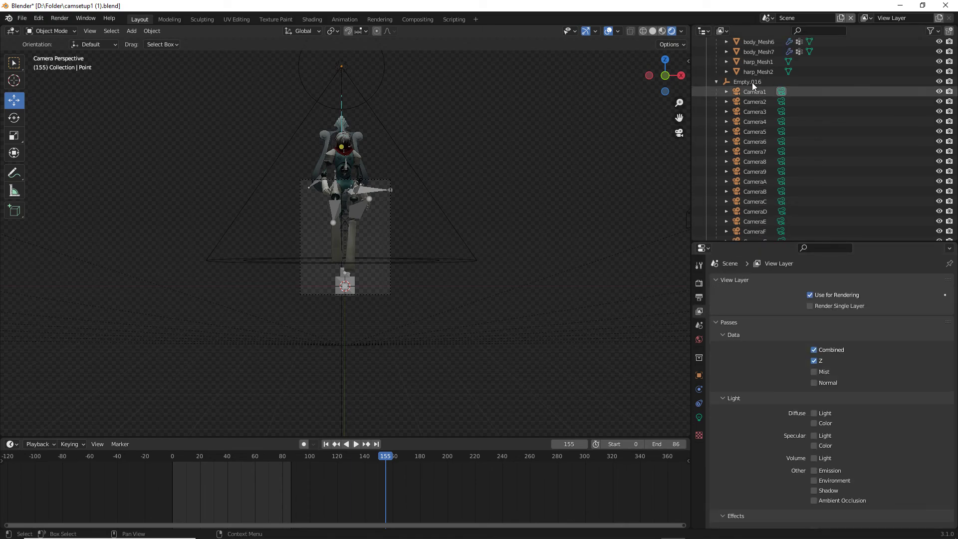
left_click(766, 64)
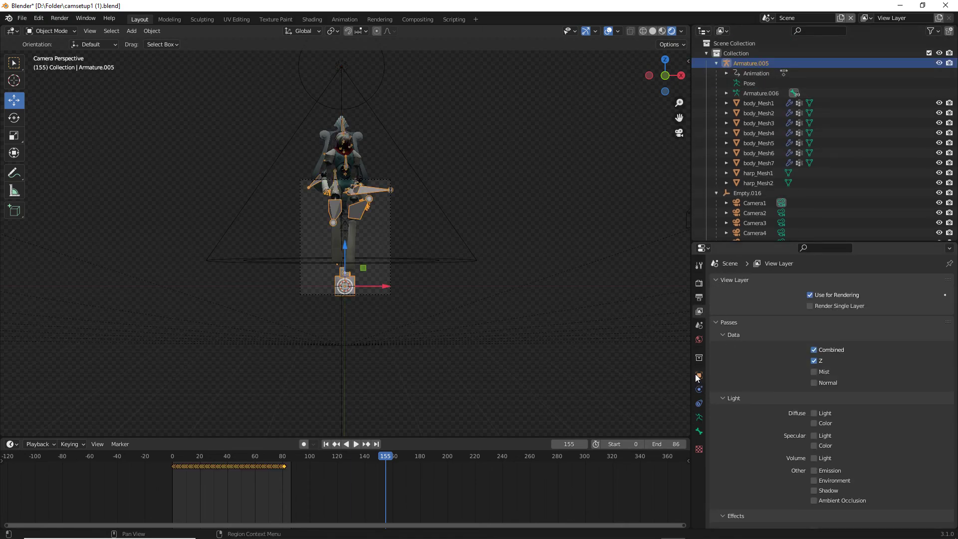
left_click_drag(182, 457, 172, 456)
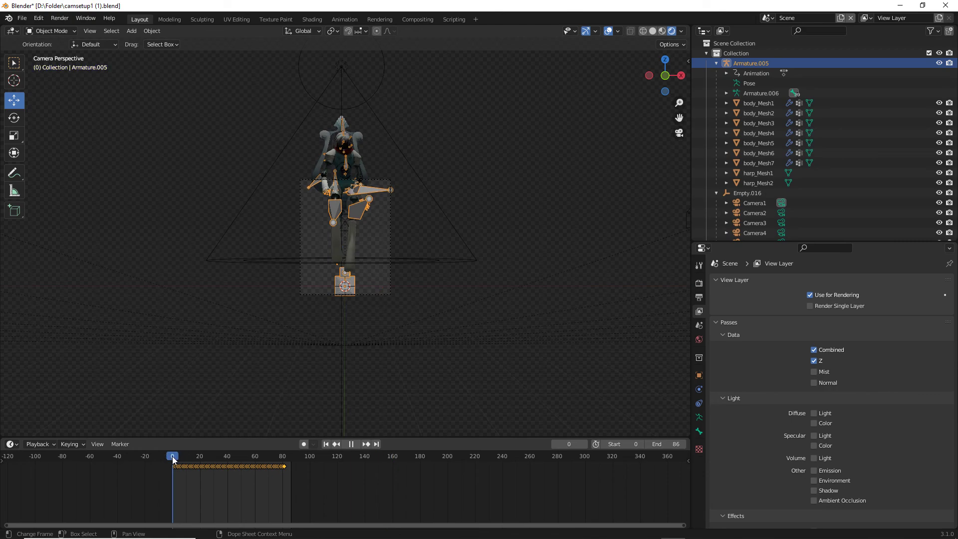
Scale Armature.005 to 0.015 on X, Y and Z so the model fits the camera frame, then deselect it.
left_click(699, 375)
scroll(490, 273, "up", 4)
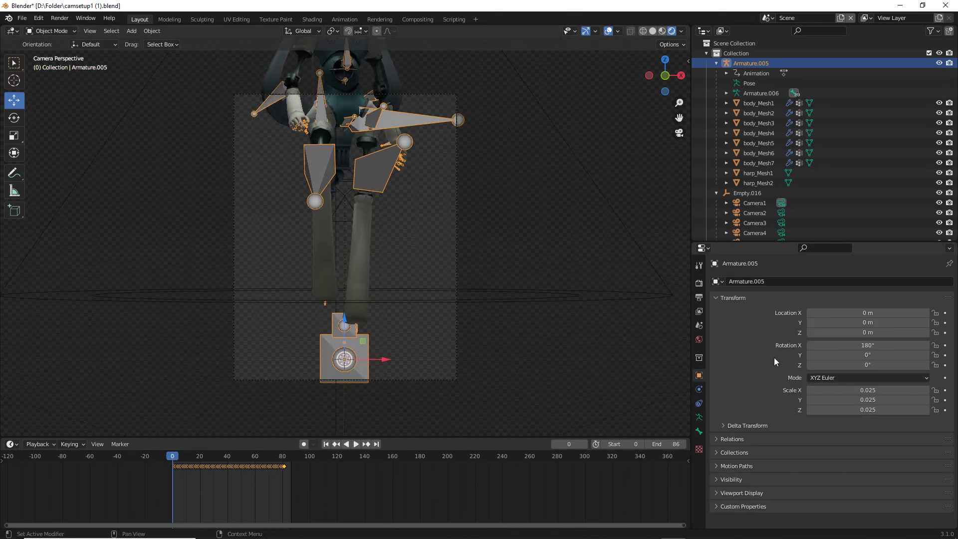
left_click_drag(832, 390, 866, 389)
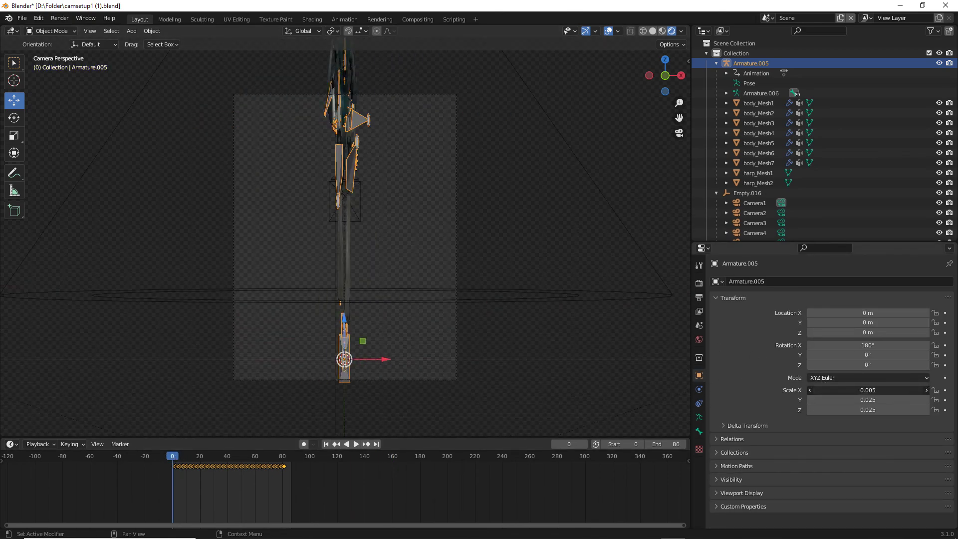
type("0.0154")
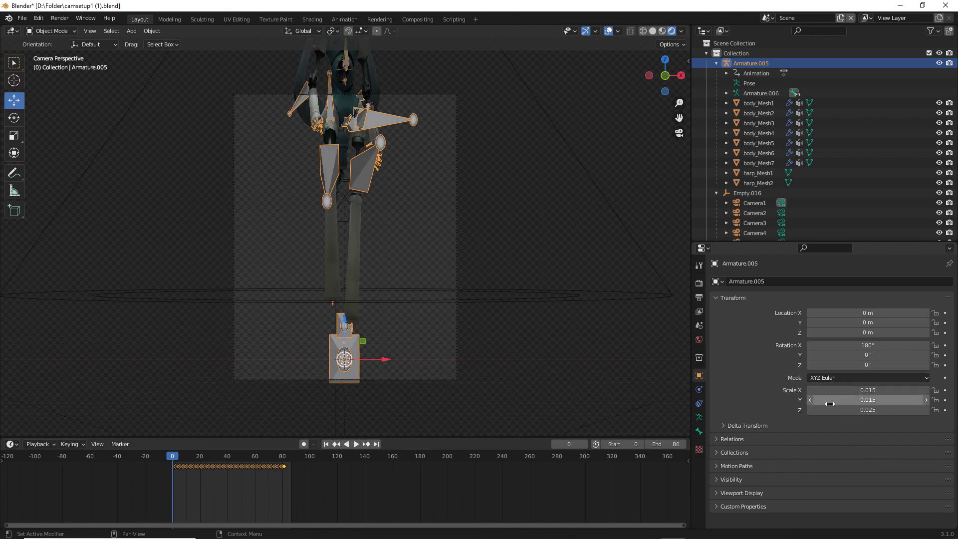
key("Tab")
type("0.015")
key("Return")
left_click(518, 259)
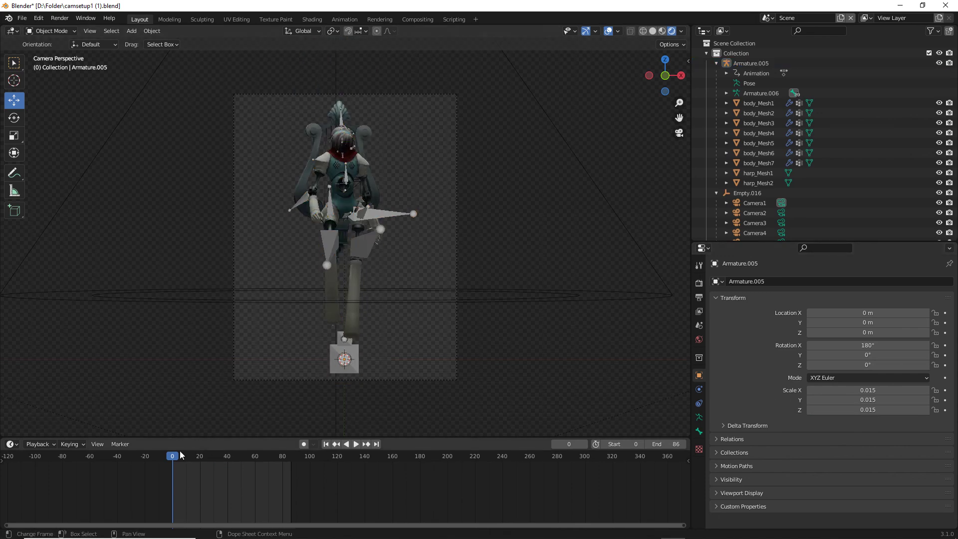
Go to frame 2 and tilt Camera1 to an X rotation of 89.8°.
mouse_move(179, 456)
left_mouse_down()
mouse_move(263, 460)
mouse_move(175, 474)
left_mouse_up()
left_click(762, 207)
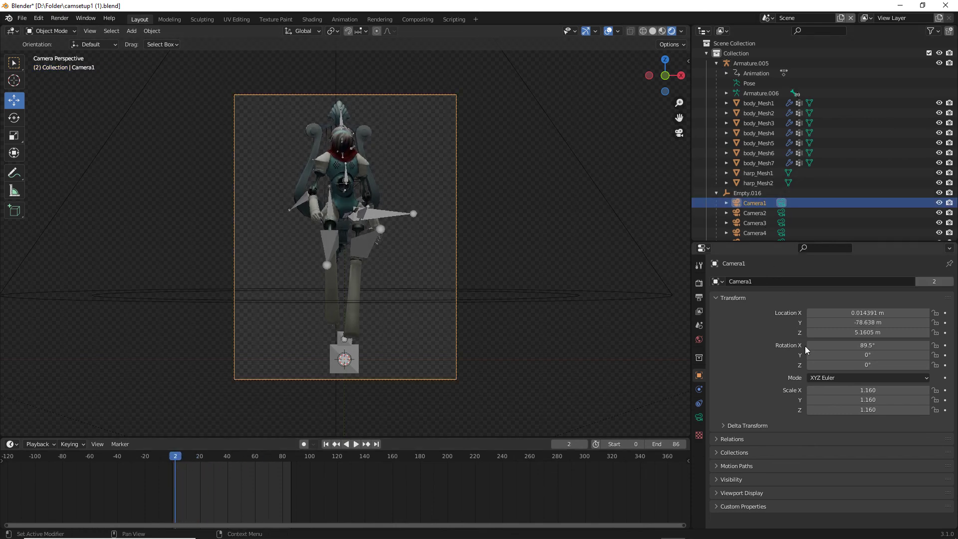
mouse_move(853, 344)
left_mouse_down()
mouse_move(862, 344)
mouse_move(853, 343)
left_mouse_up()
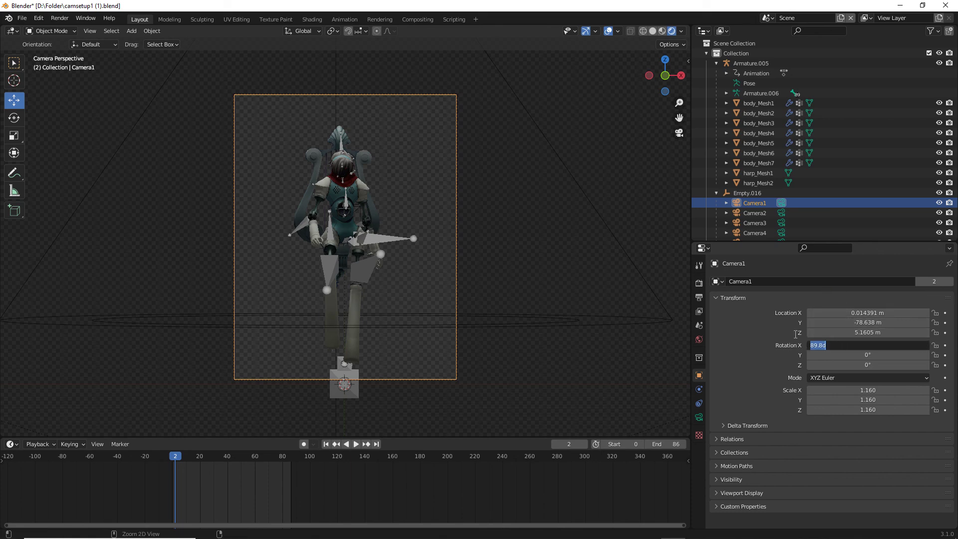